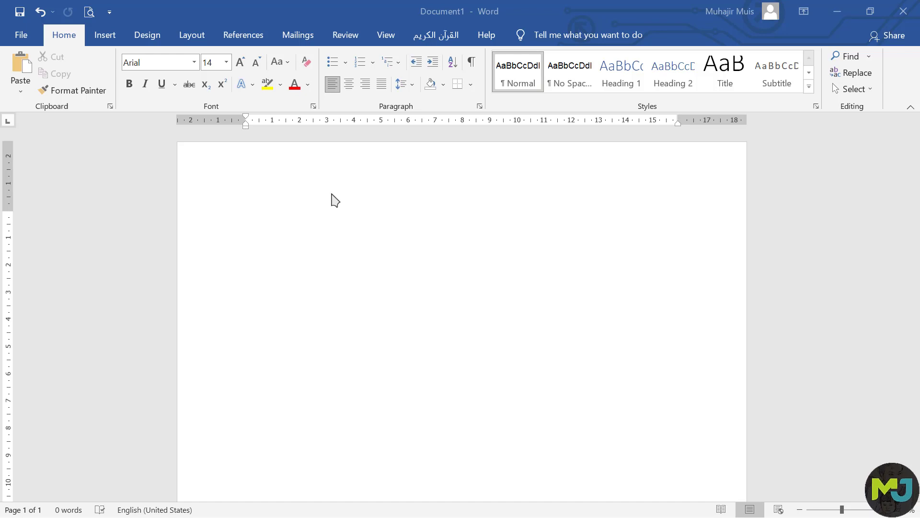
Insert the paragraph about Mata Pelajaran Simdig, running from "Mata pelajaran lain yang paling dekat" to "yang menghasilkan uang.".
{"action": "left_click", "coordinate": [294, 205]}
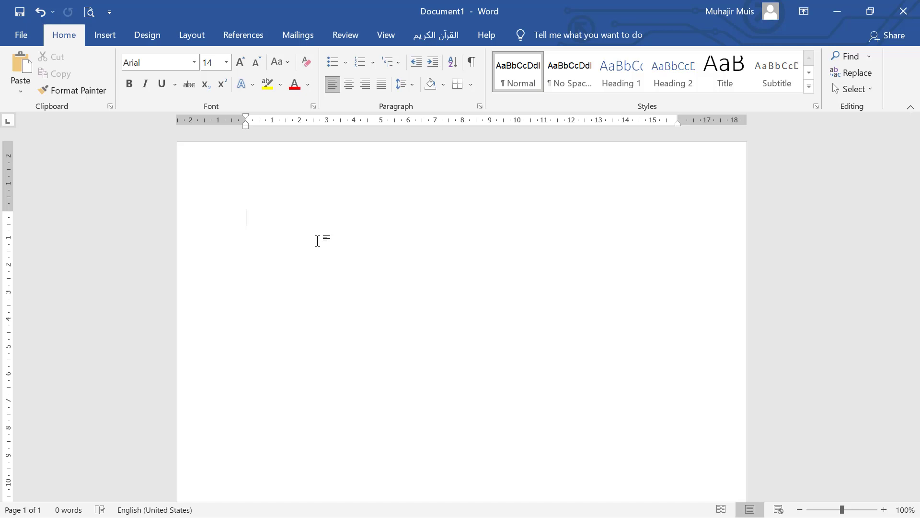
{"action": "type", "text": "Mata pelajaran lain yang paling dekat dengan Mata Pelajaran Simdig adalah Produk Kreatif dan Kewirausahaan yang akan dipelajari siswa pada Kelas XI. Diharapkan siswa sudah mampu mengidentifikasi masalah untuk dicarikan solusinya, mengomunikasikan gagasan solusi tersebut kepada pihak lain untuk dikolaborasikan atau dilaksanakan sendiri, sampai pada titik mengusahakan gagasan tersebut sebagai usaha yang menghasilkan uang."}
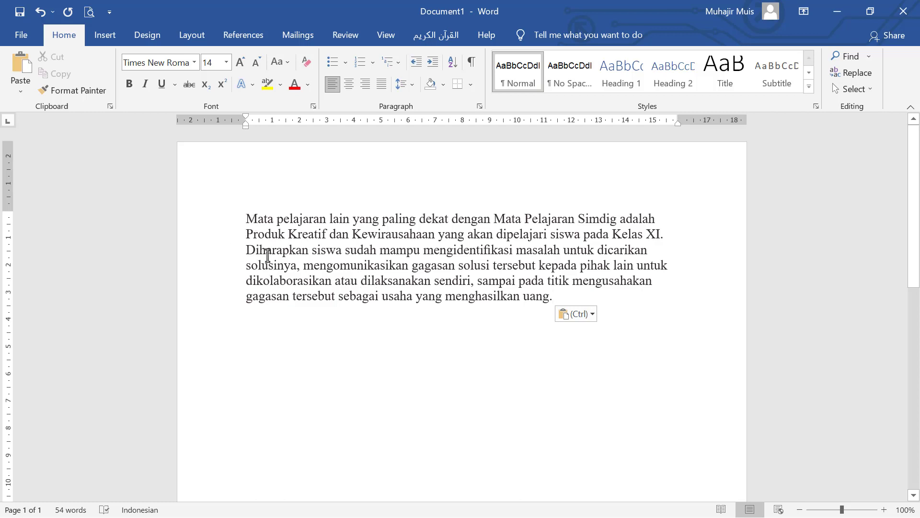
Try centre alignment on the whole paragraph and change it to right alignment.
{"action": "triple_click", "coordinate": [557, 296]}
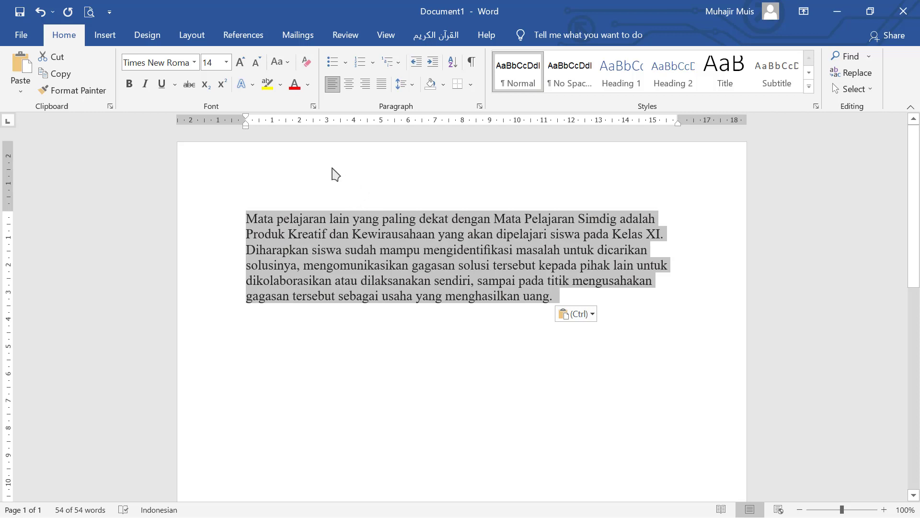
{"action": "left_click", "coordinate": [349, 85]}
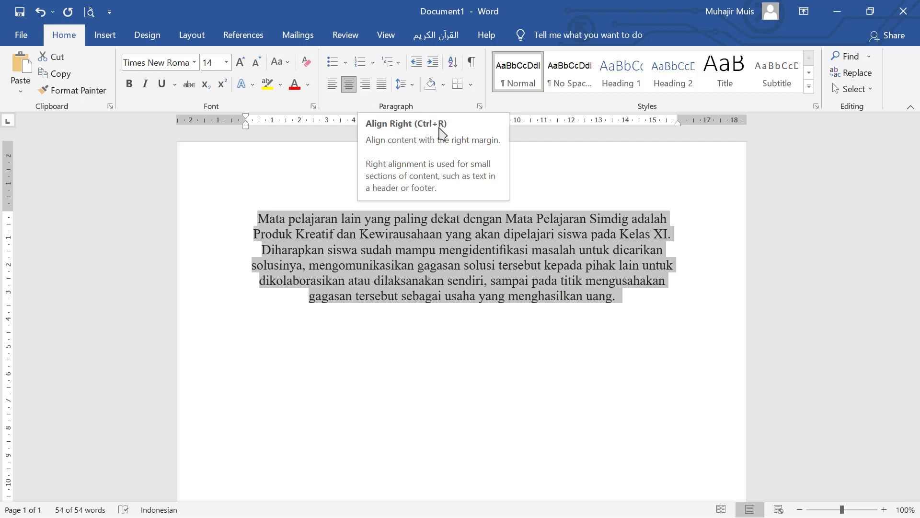
{"action": "left_click", "coordinate": [366, 85]}
{"action": "left_click", "coordinate": [683, 220]}
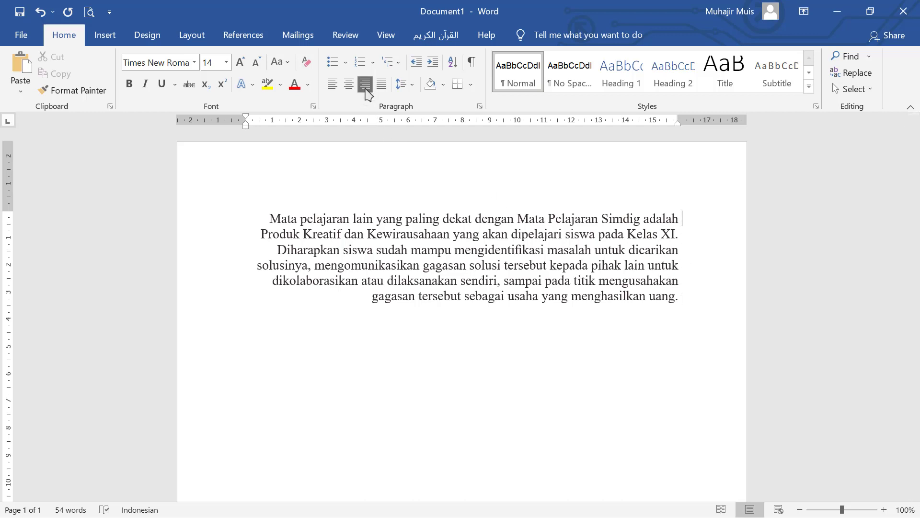
Justify the whole paragraph so its lines meet both margins.
{"action": "left_click", "coordinate": [418, 234]}
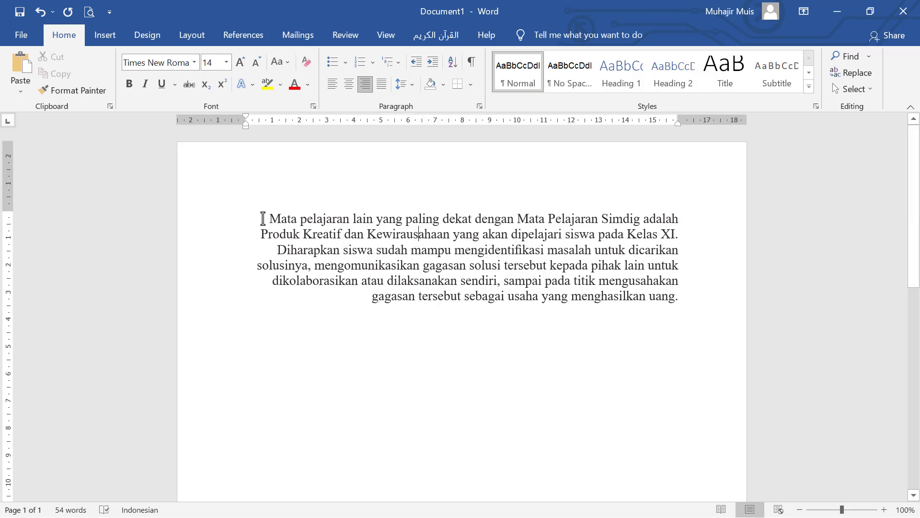
{"action": "left_click_drag", "start_coordinate": [268, 219], "coordinate": [587, 246]}
{"action": "left_click_drag", "start_coordinate": [647, 281], "coordinate": [677, 296]}
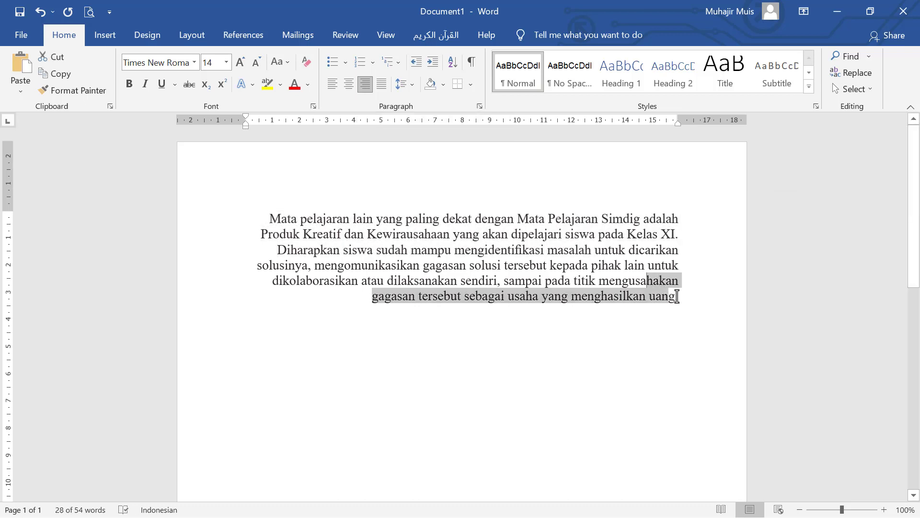
{"action": "left_click", "coordinate": [478, 250]}
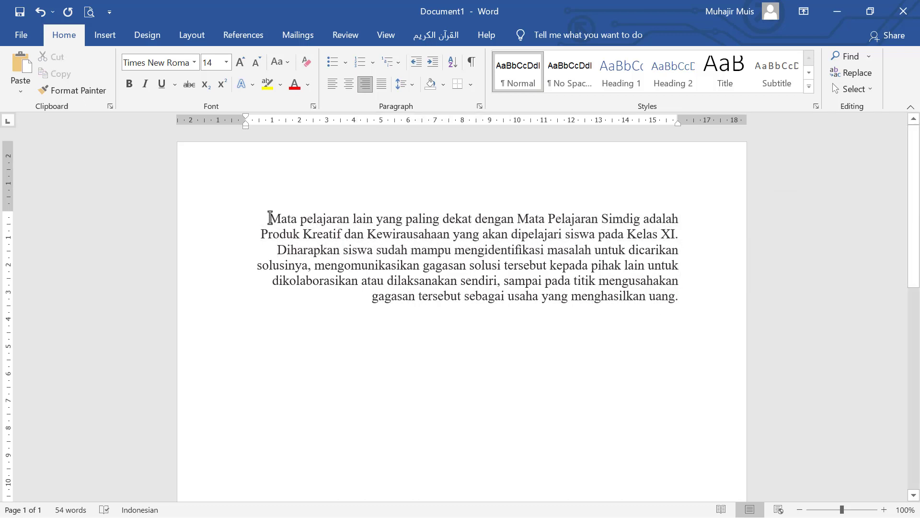
{"action": "left_click_drag", "start_coordinate": [272, 218], "coordinate": [685, 294]}
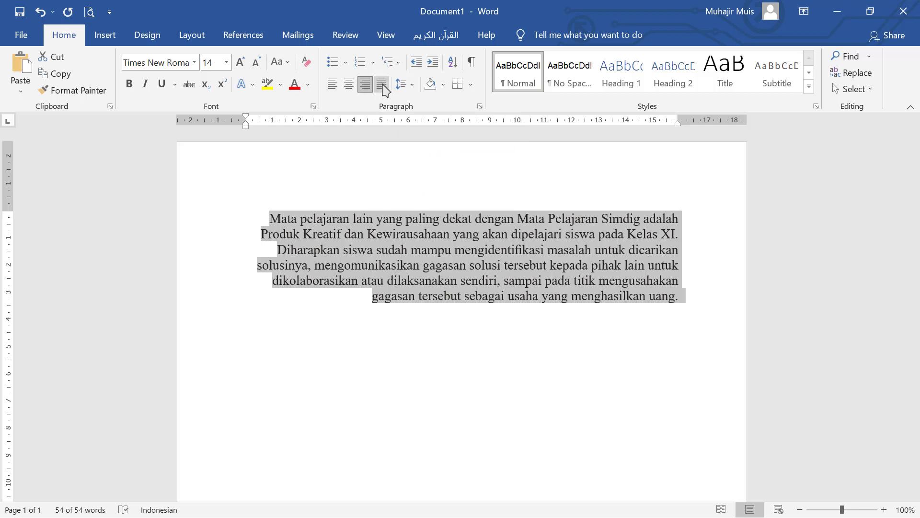
{"action": "left_click", "coordinate": [383, 87]}
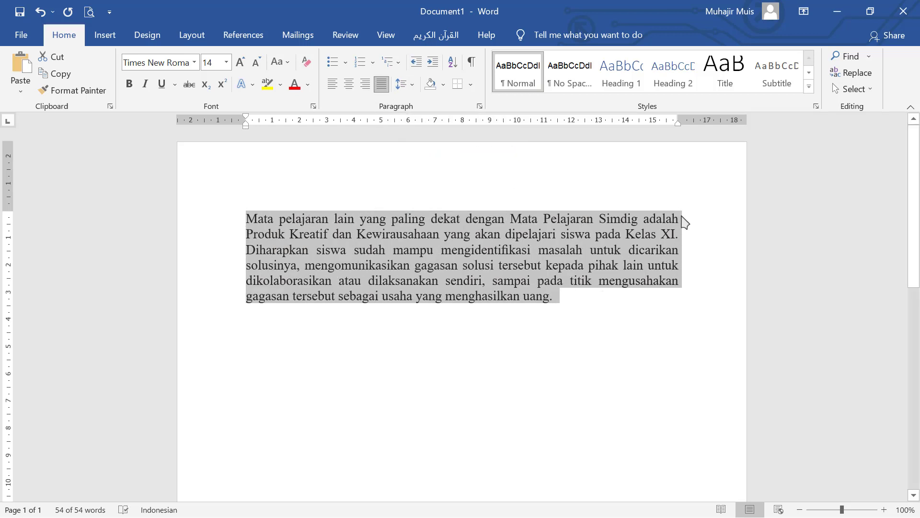
{"action": "left_click", "coordinate": [682, 263]}
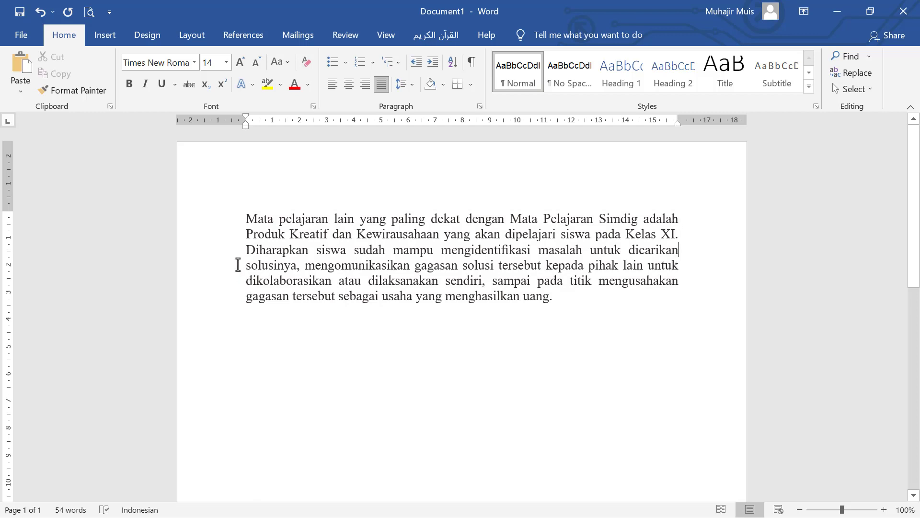
{"action": "left_click", "coordinate": [244, 219]}
{"action": "key", "text": "ctrl+End"}
{"action": "left_click_drag", "start_coordinate": [245, 218], "coordinate": [391, 219]}
{"action": "left_click_drag", "start_coordinate": [246, 234], "coordinate": [356, 234]}
{"action": "left_click_drag", "start_coordinate": [246, 250], "coordinate": [393, 249]}
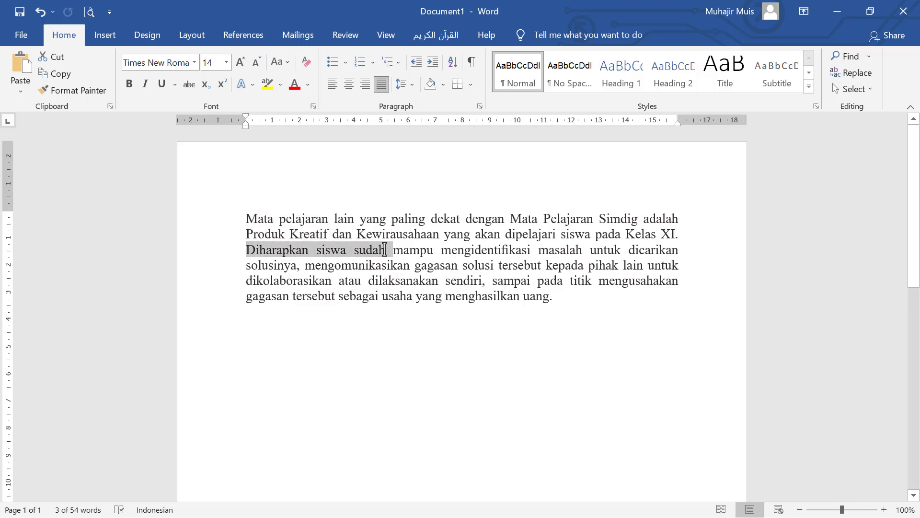
{"action": "left_click", "coordinate": [303, 251]}
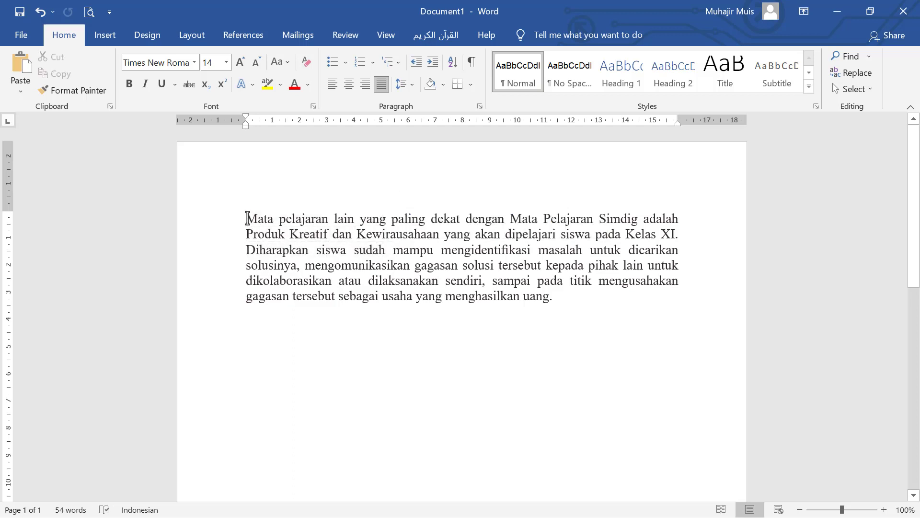
{"action": "left_click_drag", "start_coordinate": [247, 219], "coordinate": [359, 219]}
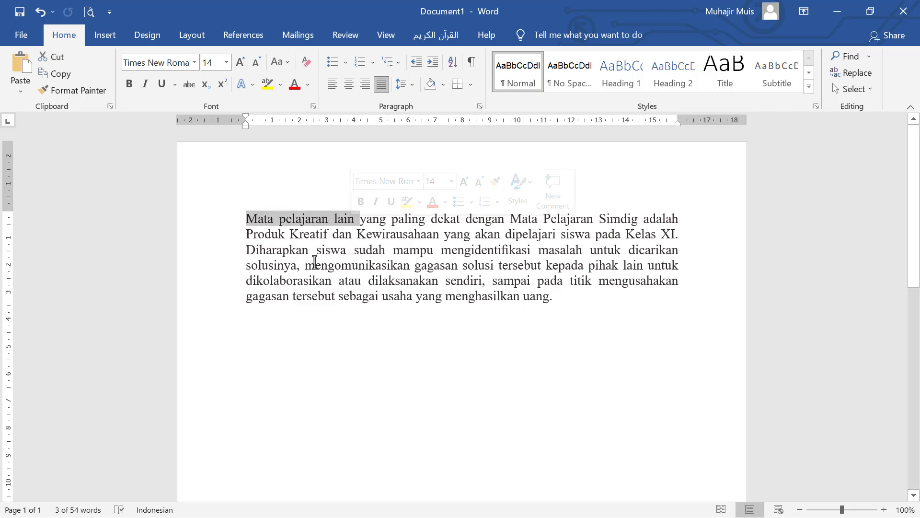
{"action": "left_click", "coordinate": [282, 236]}
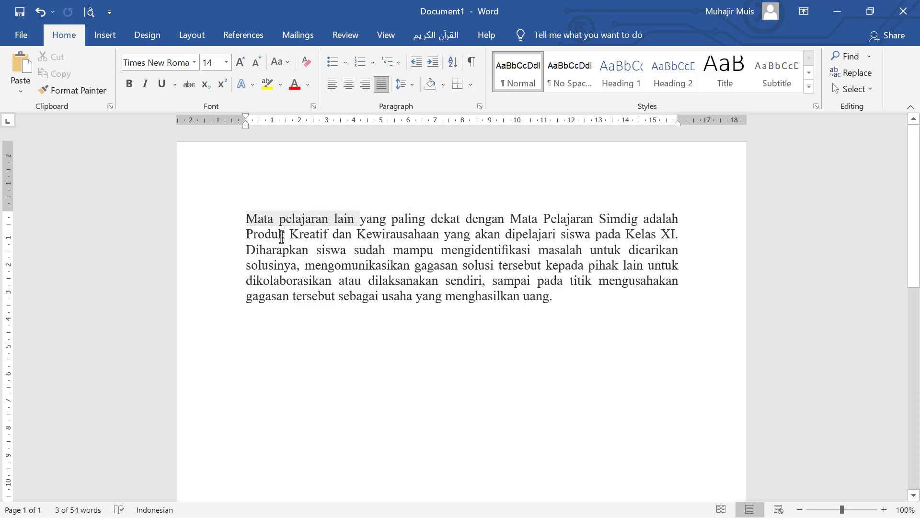
{"action": "left_click", "coordinate": [248, 218]}
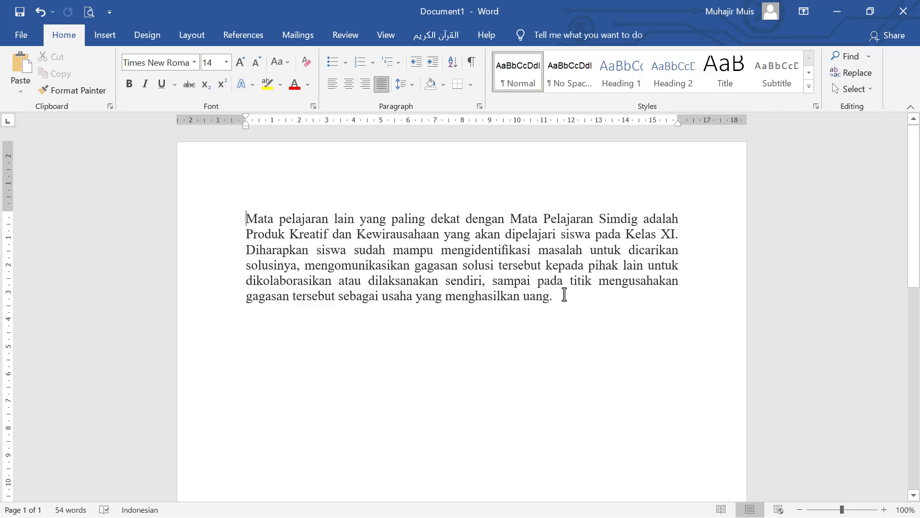
Select the whole paragraph and view the available line spacing choices.
{"action": "left_click", "coordinate": [266, 234]}
{"action": "left_click", "coordinate": [553, 296], "text": "shift"}
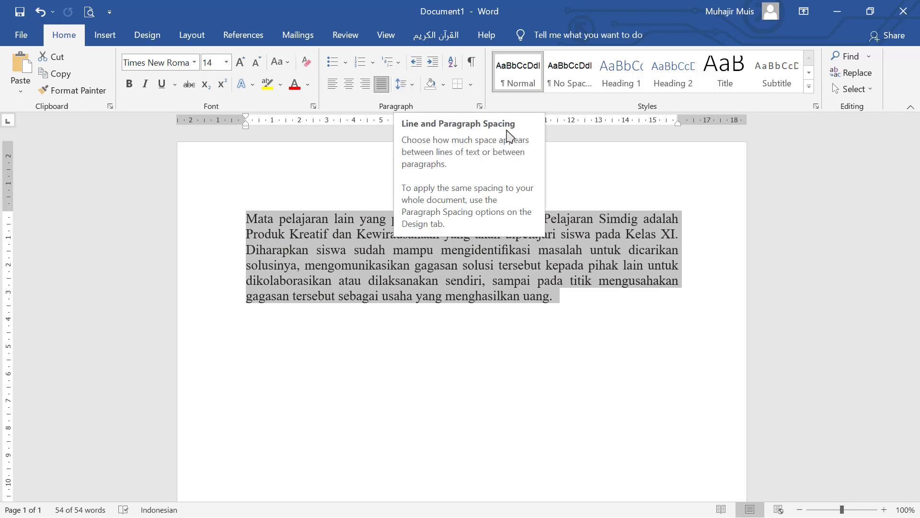
{"action": "left_click", "coordinate": [411, 86]}
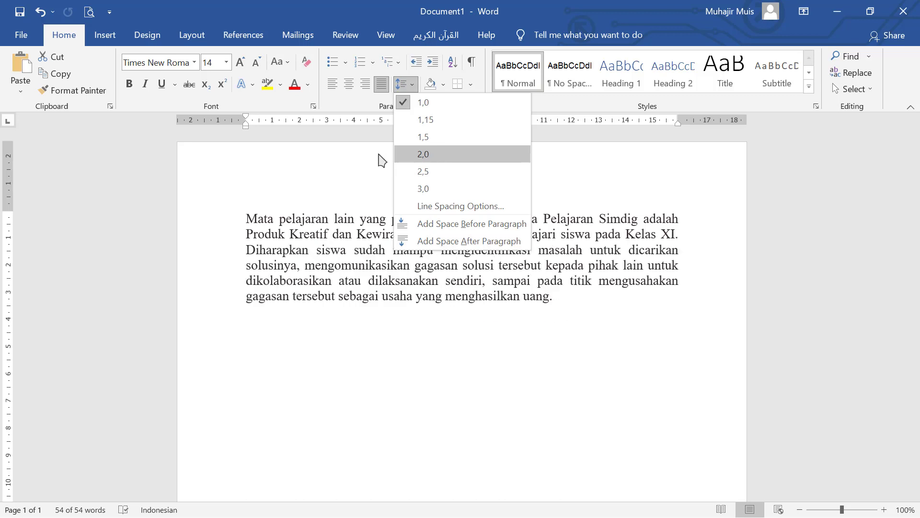
{"action": "left_click", "coordinate": [311, 164]}
Set the line spacing of the whole paragraph to 2.0.
{"action": "left_click", "coordinate": [246, 219]}
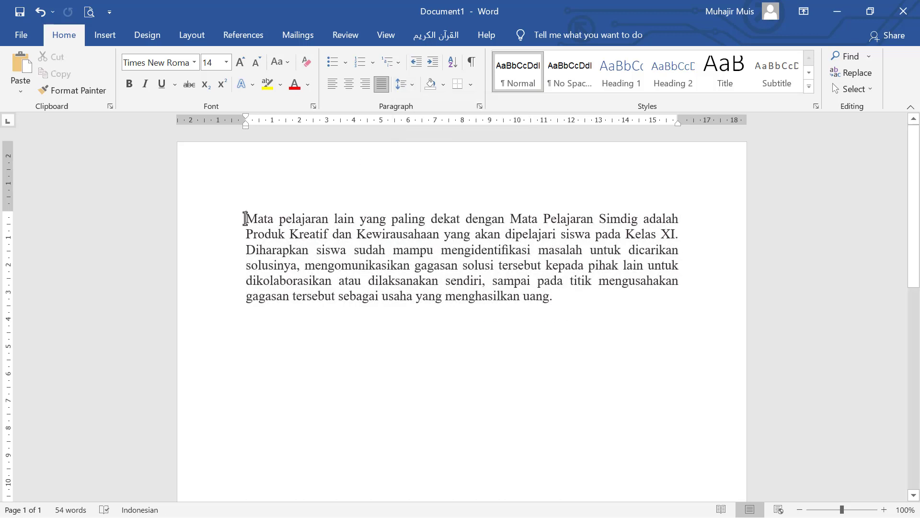
{"action": "left_click", "coordinate": [556, 298], "text": "shift"}
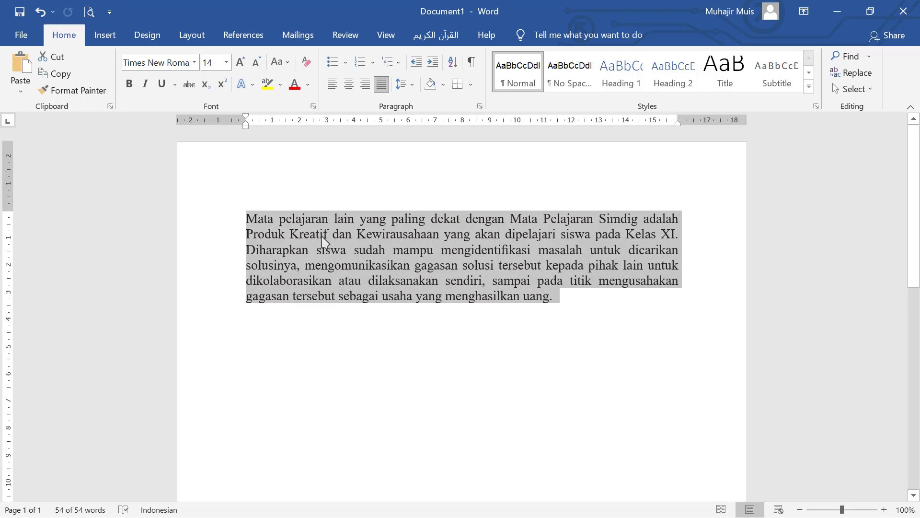
{"action": "scroll", "coordinate": [370, 269], "scroll_direction": "down", "scroll_amount": 3}
{"action": "scroll", "coordinate": [370, 269], "scroll_direction": "down", "scroll_amount": 6}
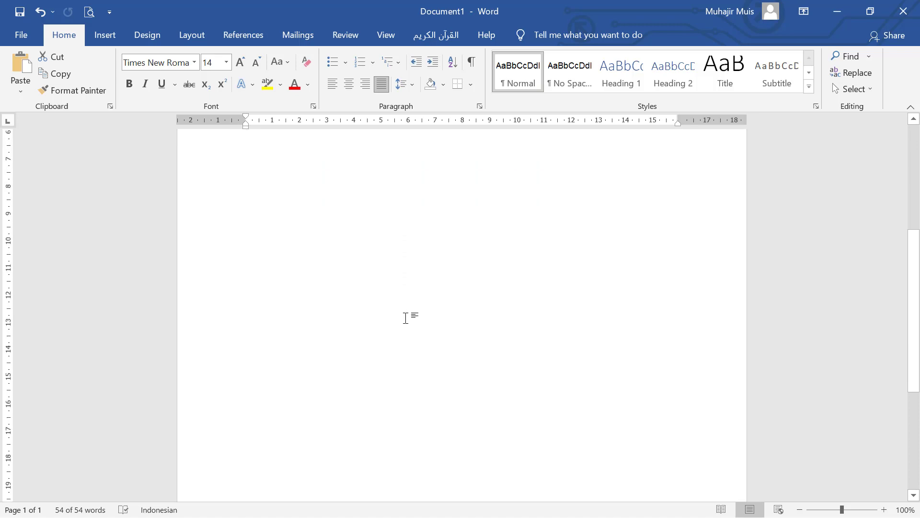
{"action": "scroll", "coordinate": [481, 389], "scroll_direction": "up", "scroll_amount": 9}
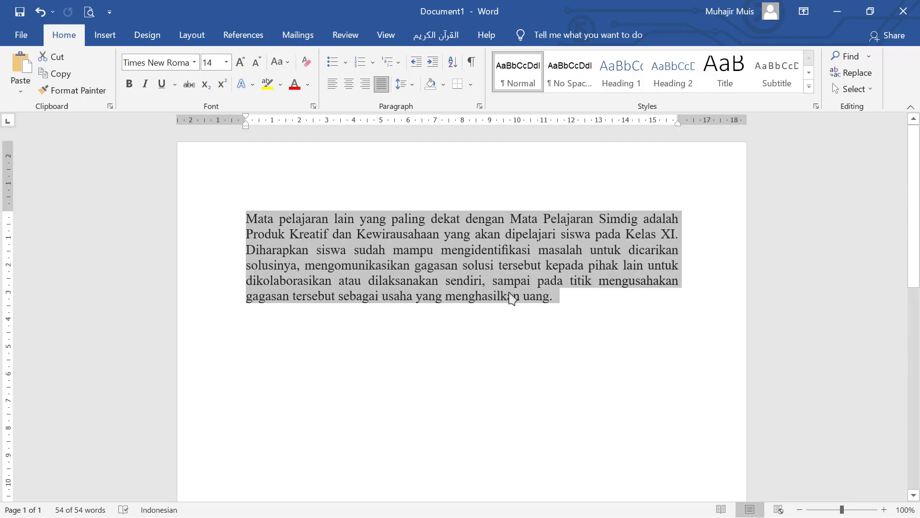
{"action": "scroll", "coordinate": [421, 309], "scroll_direction": "down", "scroll_amount": 6}
{"action": "scroll", "coordinate": [421, 312], "scroll_direction": "down", "scroll_amount": 5}
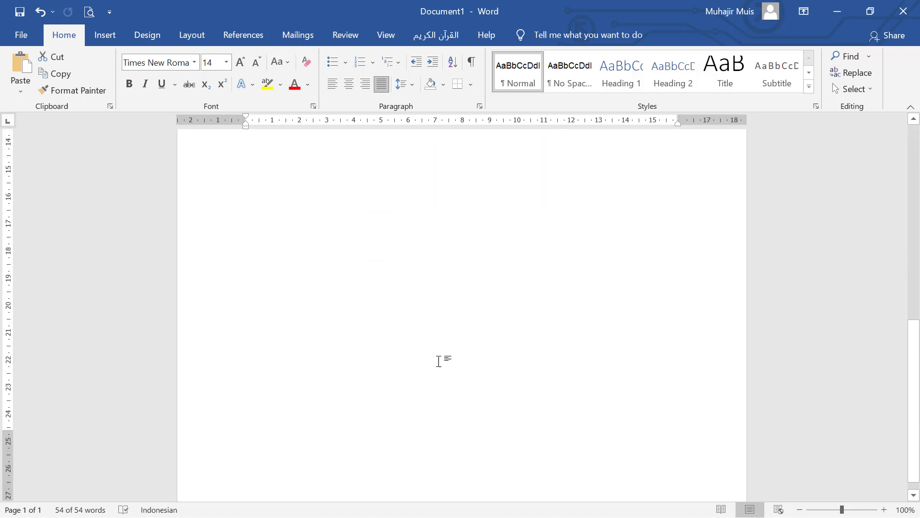
{"action": "scroll", "coordinate": [501, 374], "scroll_direction": "up", "scroll_amount": 10}
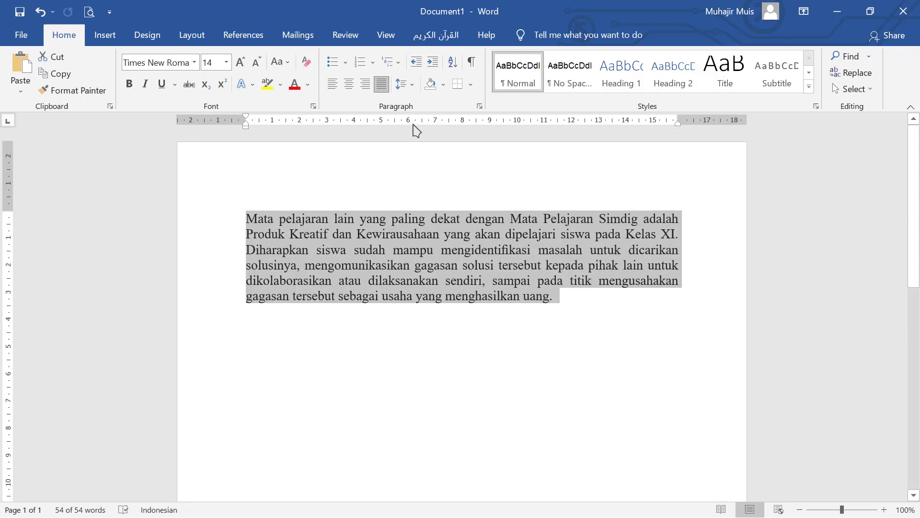
{"action": "left_click", "coordinate": [411, 86]}
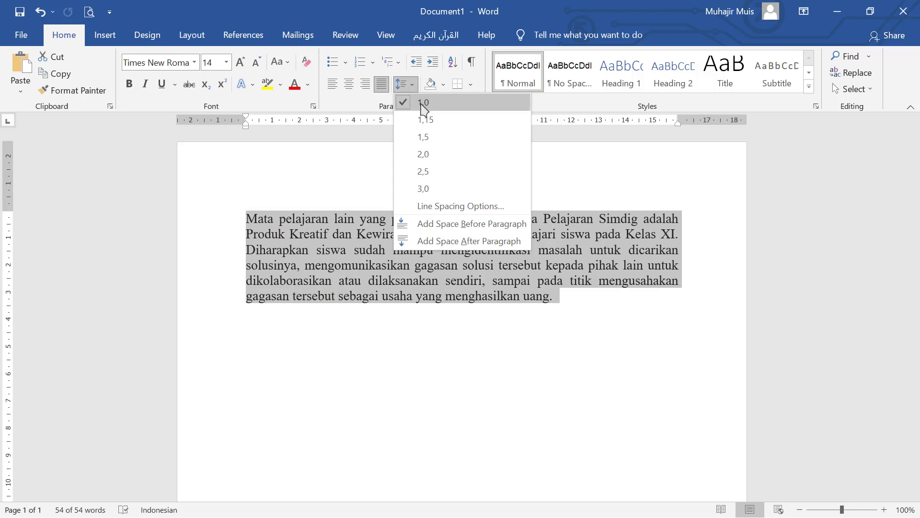
{"action": "left_click", "coordinate": [438, 154]}
{"action": "left_click", "coordinate": [400, 302]}
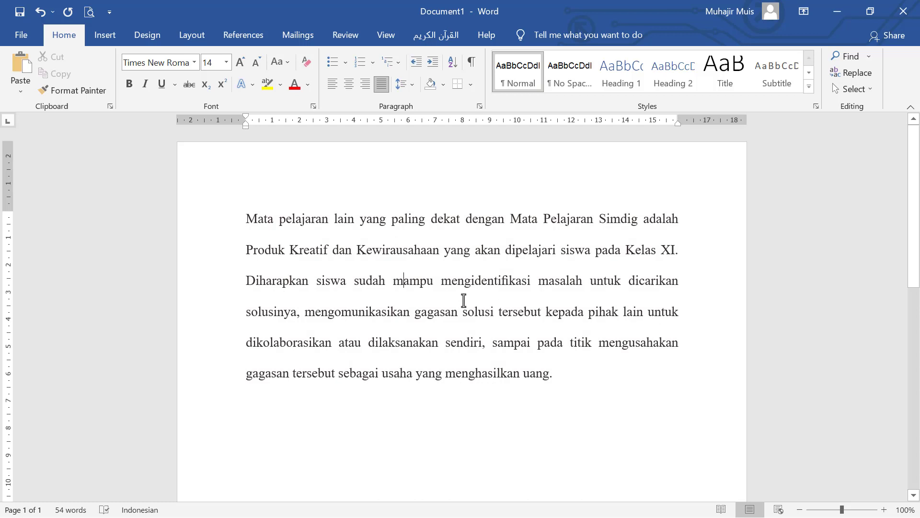
Set the line spacing of the whole text back to single (1.0).
{"action": "key", "text": "ctrl+a"}
{"action": "key", "text": "ctrl+1"}
{"action": "left_click", "coordinate": [464, 265]}
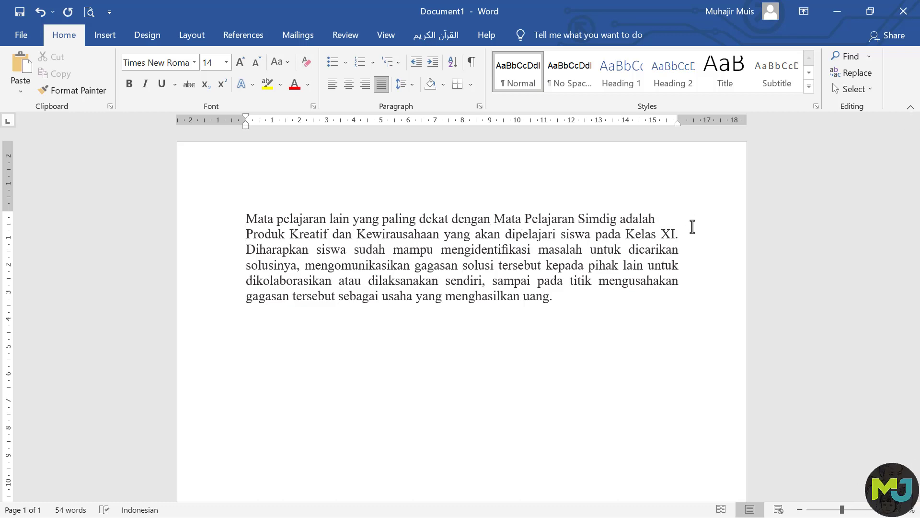
Break the paragraph after "adalah" and after "Kelas XI.", leaving an empty line at each break.
{"action": "key", "text": "Return"}
{"action": "key", "text": "Return"}
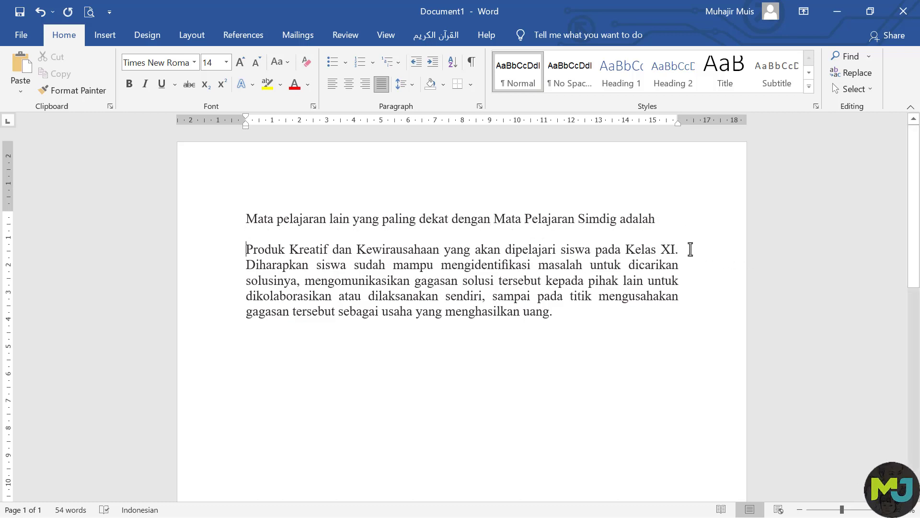
{"action": "left_click", "coordinate": [692, 253]}
{"action": "key", "text": "Return"}
{"action": "key", "text": "Return"}
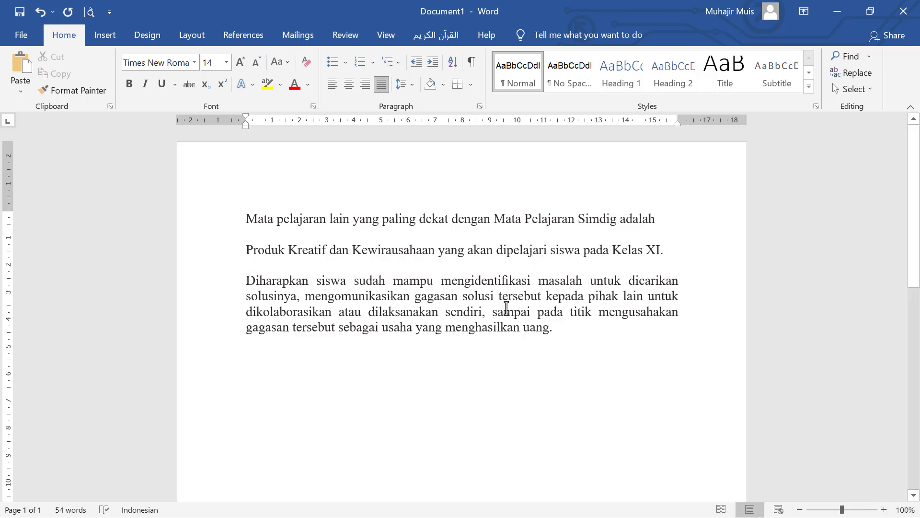
{"action": "key", "text": "Return"}
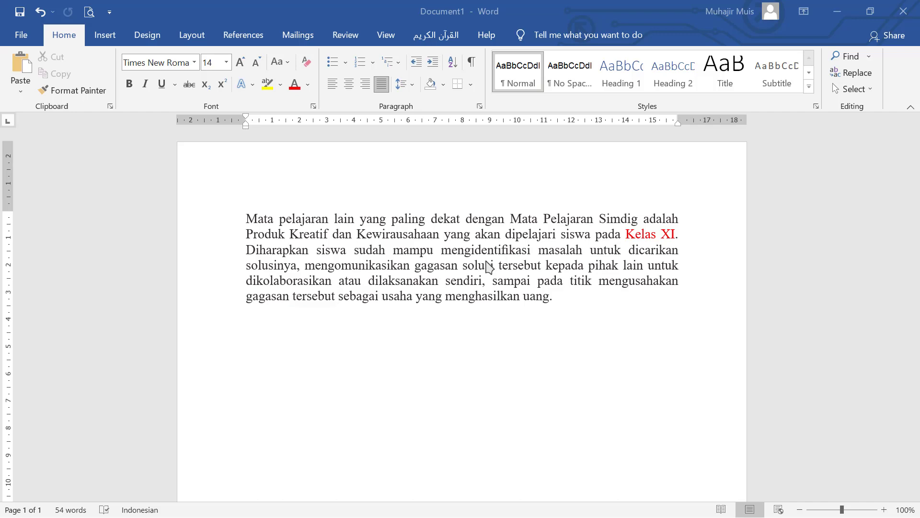
{"action": "scroll", "coordinate": [485, 271], "scroll_direction": "down", "scroll_amount": 3}
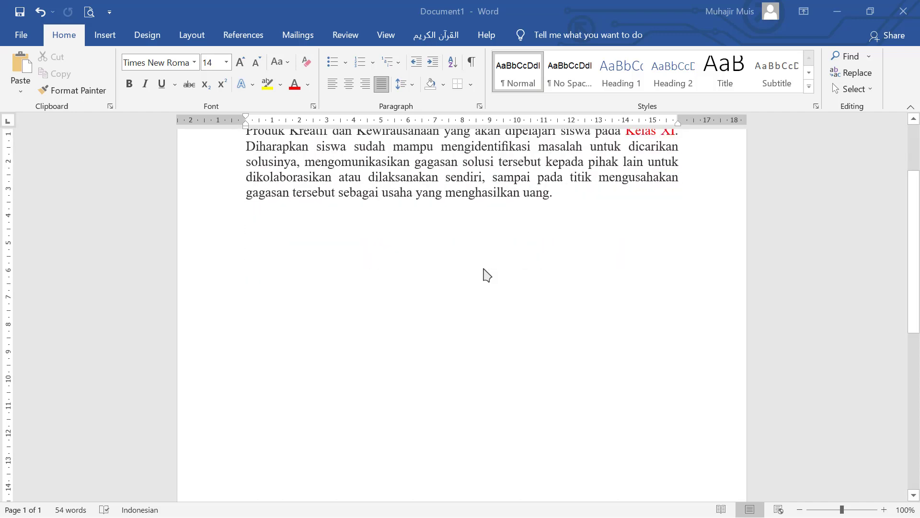
{"action": "scroll", "coordinate": [485, 273], "scroll_direction": "up", "scroll_amount": 3}
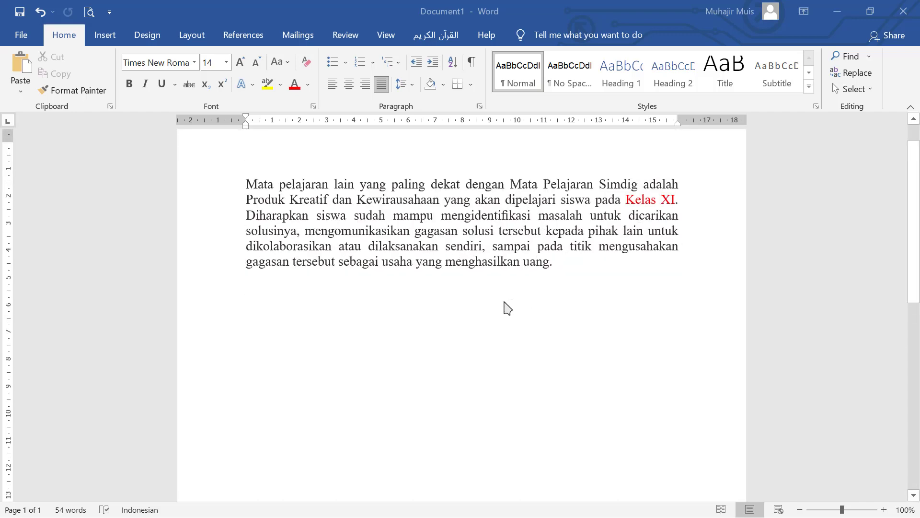
{"action": "scroll", "coordinate": [503, 308], "scroll_direction": "down", "scroll_amount": 5}
{"action": "scroll", "coordinate": [509, 309], "scroll_direction": "up", "scroll_amount": 5}
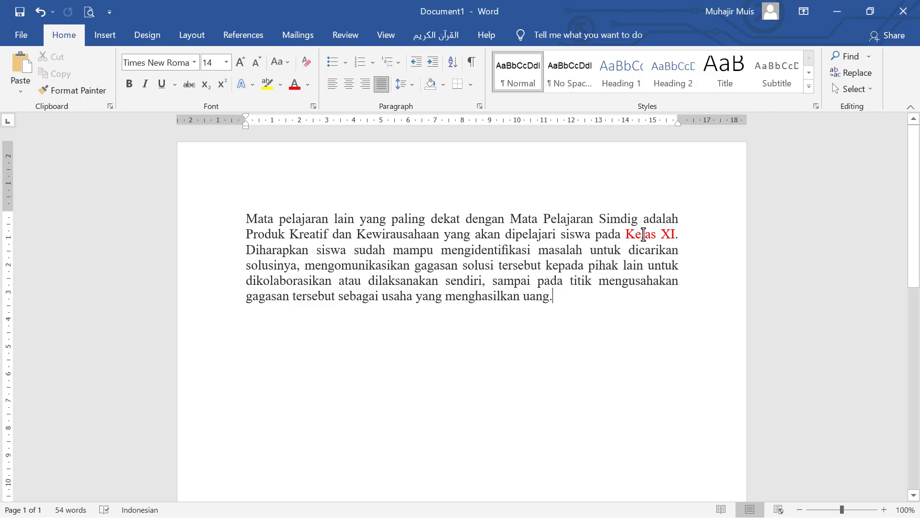
Copy the red "Kelas XI" and paste it at the paragraph's end, before "dilaksanakan" and before "yang paling" in the first line.
{"action": "left_click_drag", "start_coordinate": [626, 233], "coordinate": [675, 236]}
{"action": "key", "text": "ctrl+c"}
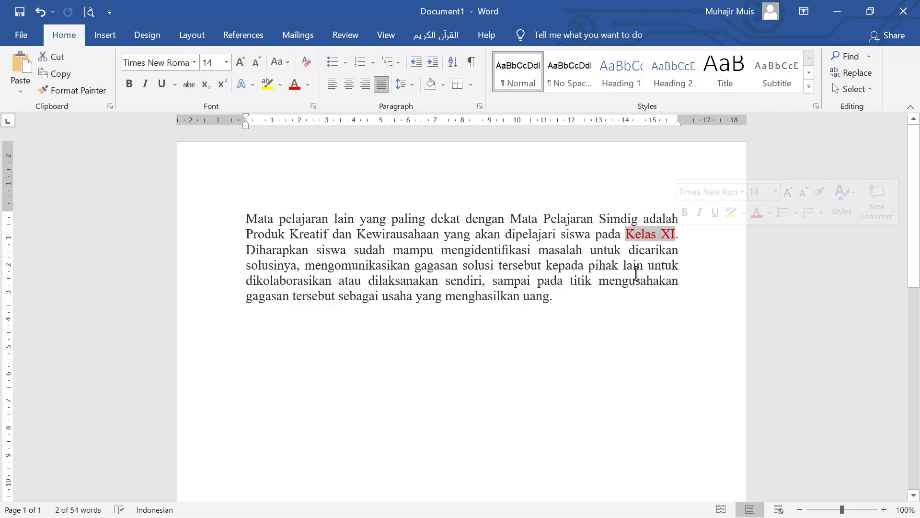
{"action": "left_click", "coordinate": [573, 302]}
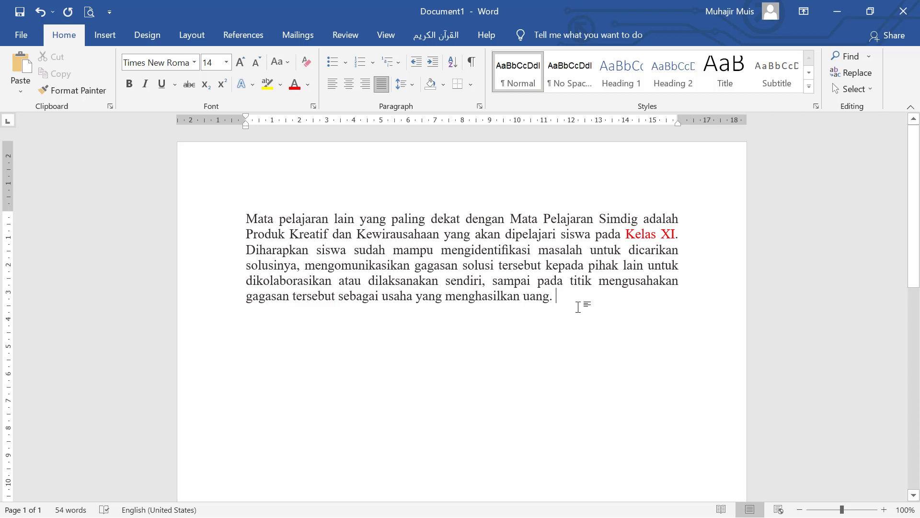
{"action": "key", "text": "ctrl+v"}
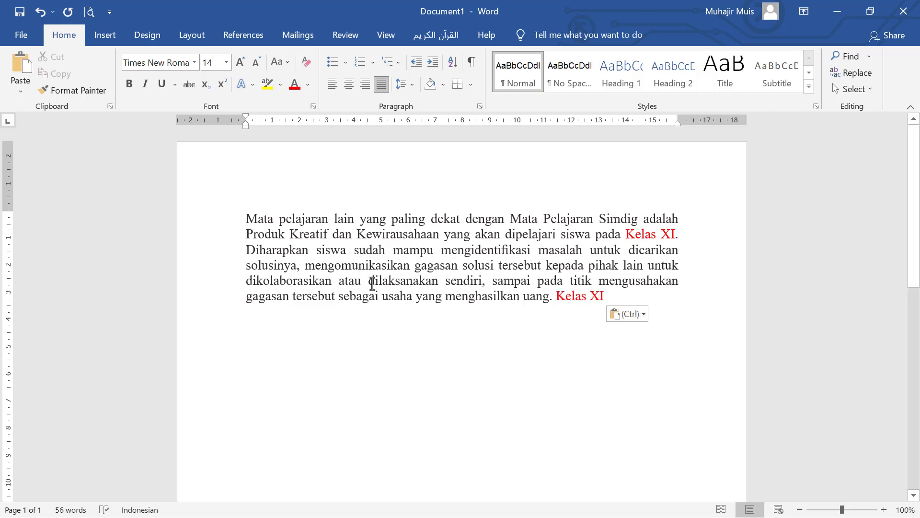
{"action": "left_click", "coordinate": [370, 281]}
{"action": "key", "text": "ctrl+v"}
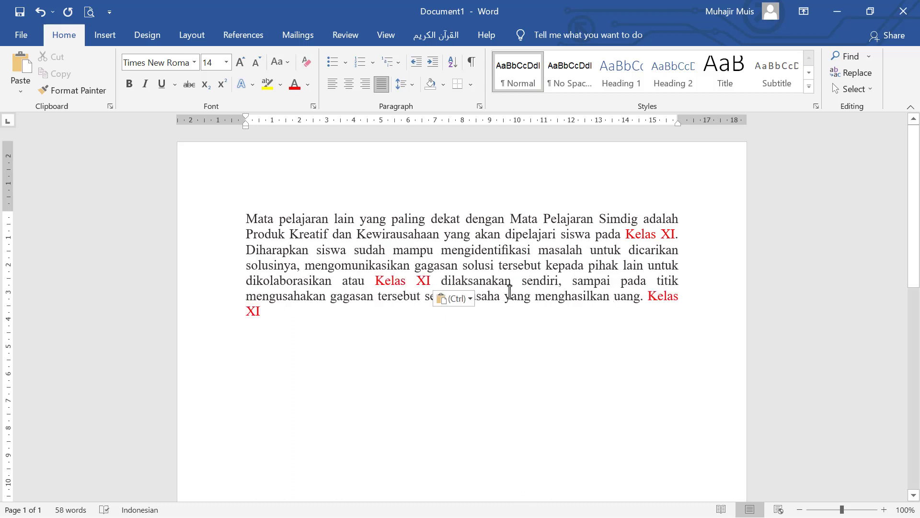
{"action": "left_click", "coordinate": [360, 220]}
{"action": "key", "text": "ctrl+v"}
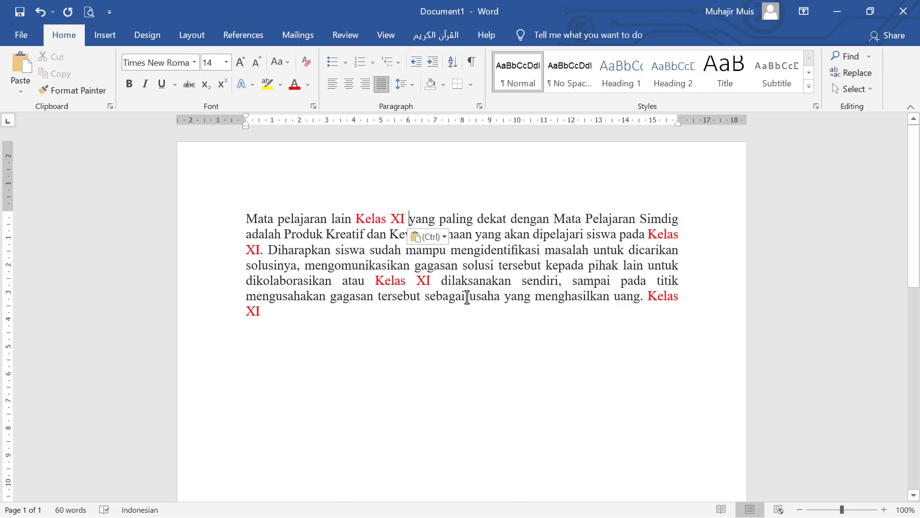
Select the red "Kelas XI" in the first line of the paragraph.
{"action": "left_click", "coordinate": [501, 236]}
{"action": "left_click", "coordinate": [401, 217]}
{"action": "left_click_drag", "start_coordinate": [404, 217], "coordinate": [406, 218]}
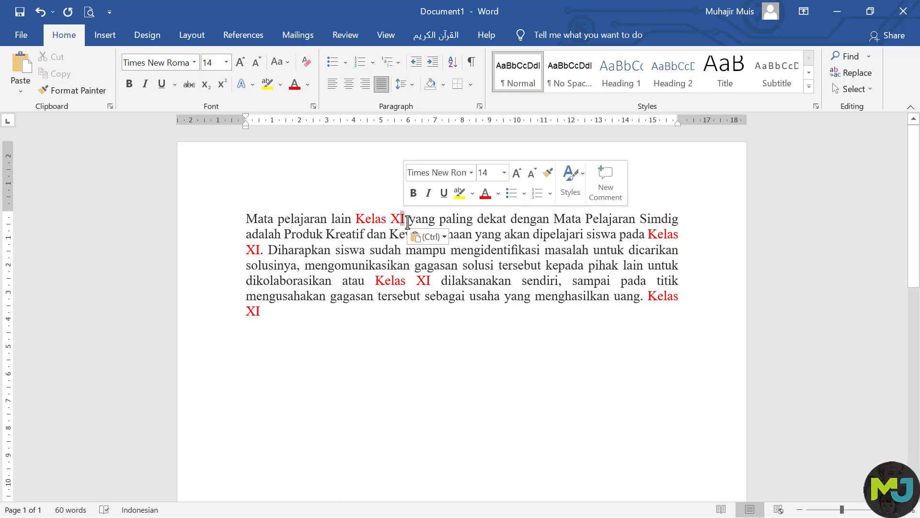
{"action": "left_click", "coordinate": [426, 281]}
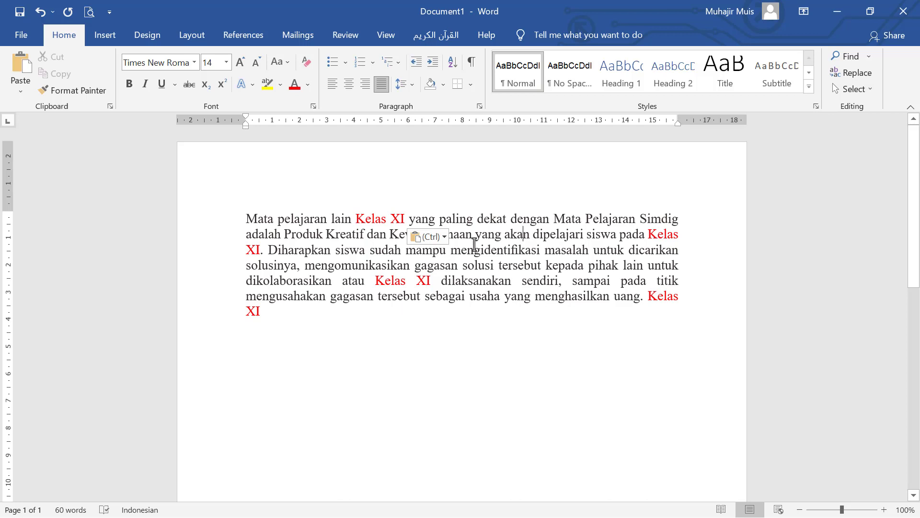
{"action": "left_click_drag", "start_coordinate": [358, 218], "coordinate": [407, 217]}
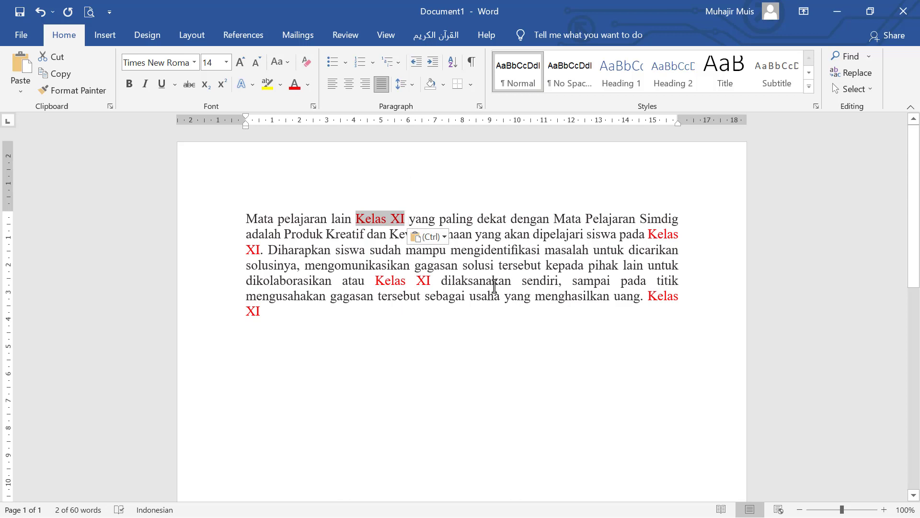
{"action": "left_click", "coordinate": [868, 56]}
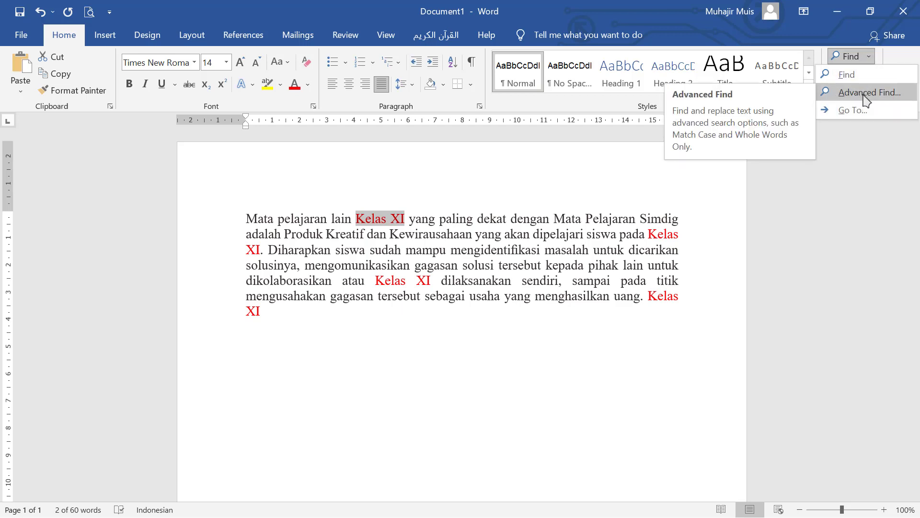
{"action": "left_click", "coordinate": [865, 94]}
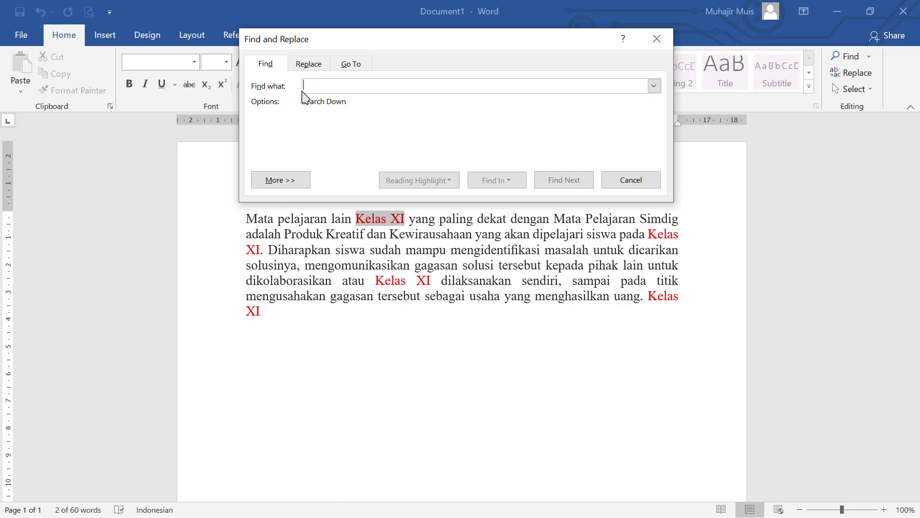
{"action": "left_click", "coordinate": [386, 222]}
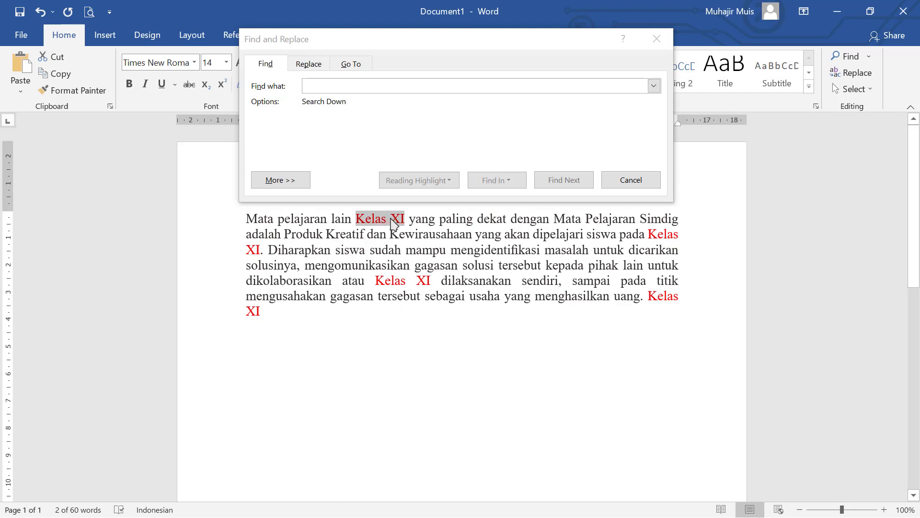
{"action": "left_click", "coordinate": [631, 180]}
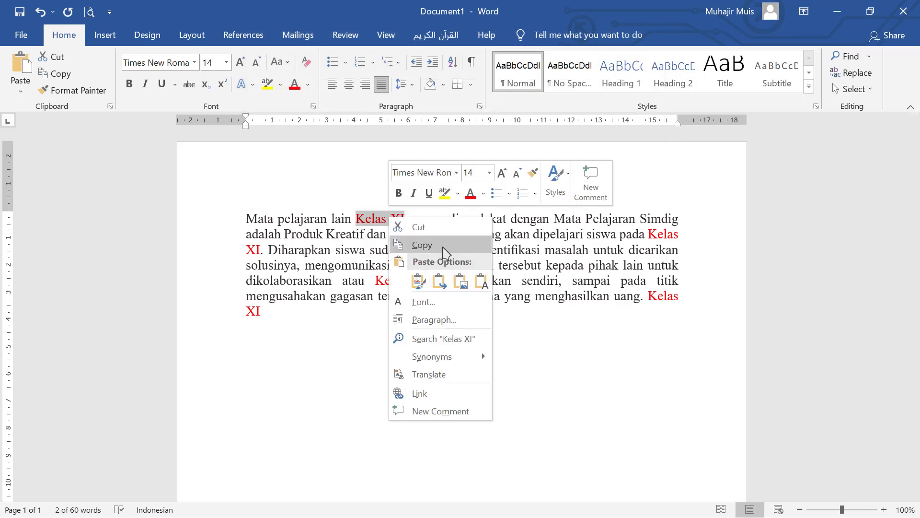
Copy the selected "Kelas XI" and paste it as the search text in Advanced Find.
{"action": "left_click", "coordinate": [421, 244]}
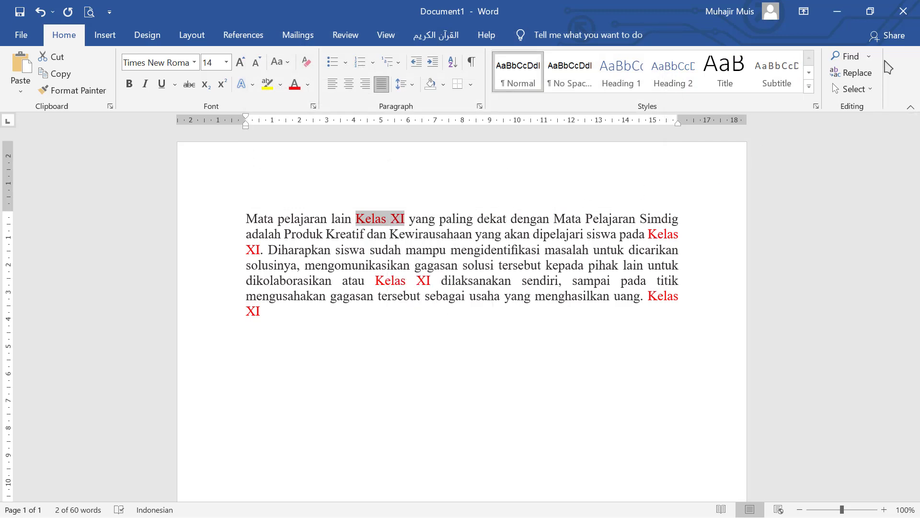
{"action": "left_click", "coordinate": [869, 56]}
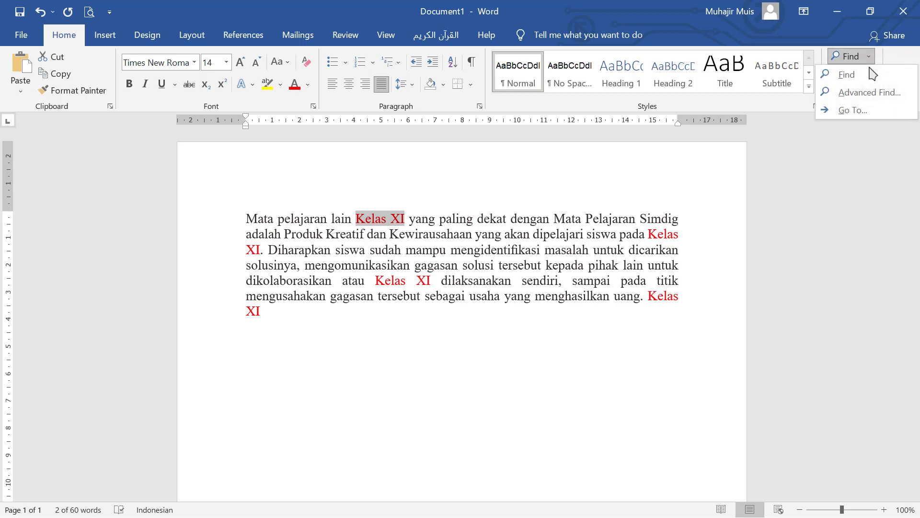
{"action": "left_click", "coordinate": [865, 95]}
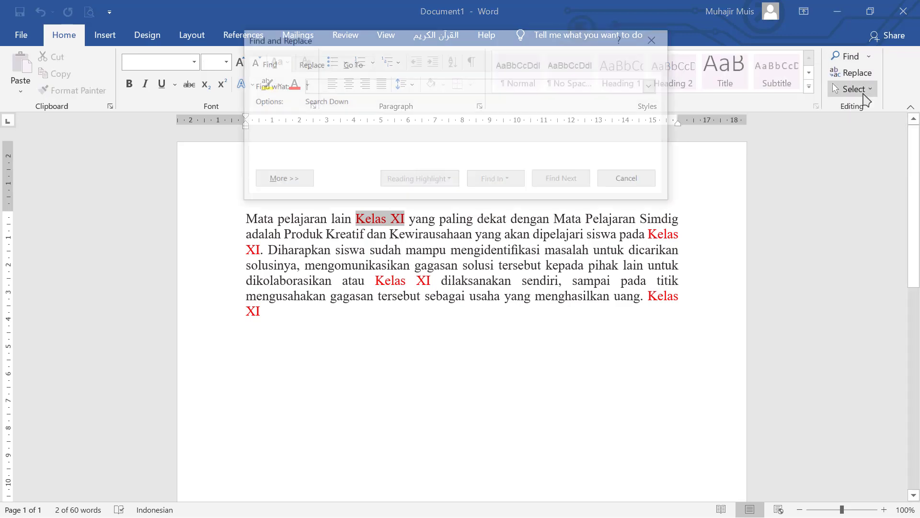
{"action": "right_click", "coordinate": [376, 86]}
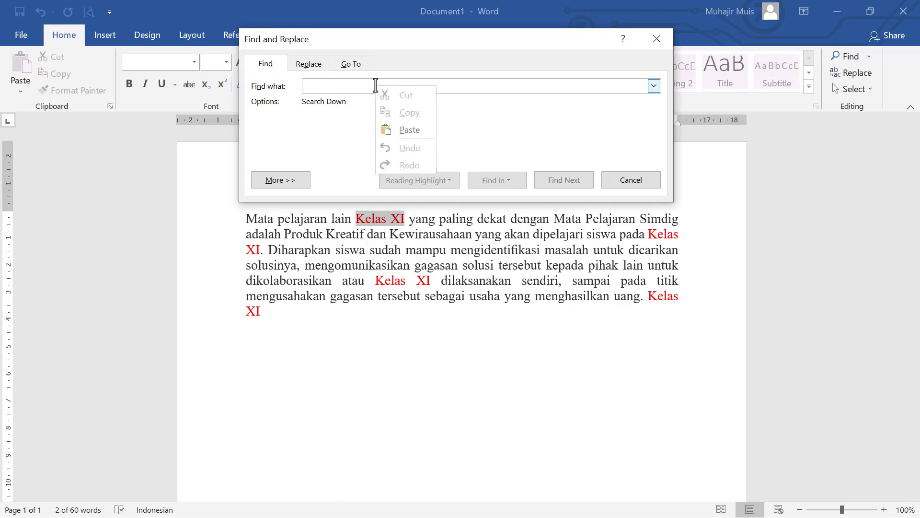
{"action": "left_click", "coordinate": [412, 132]}
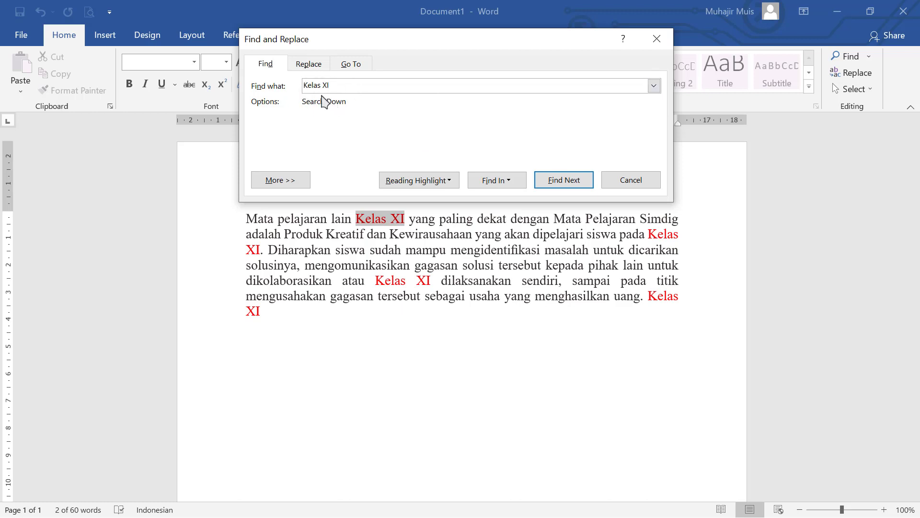
Replace all occurrences of "Kelas XI" with "Kelas X", continuing the search from the beginning, and close Find and Replace.
{"action": "left_click", "coordinate": [309, 64]}
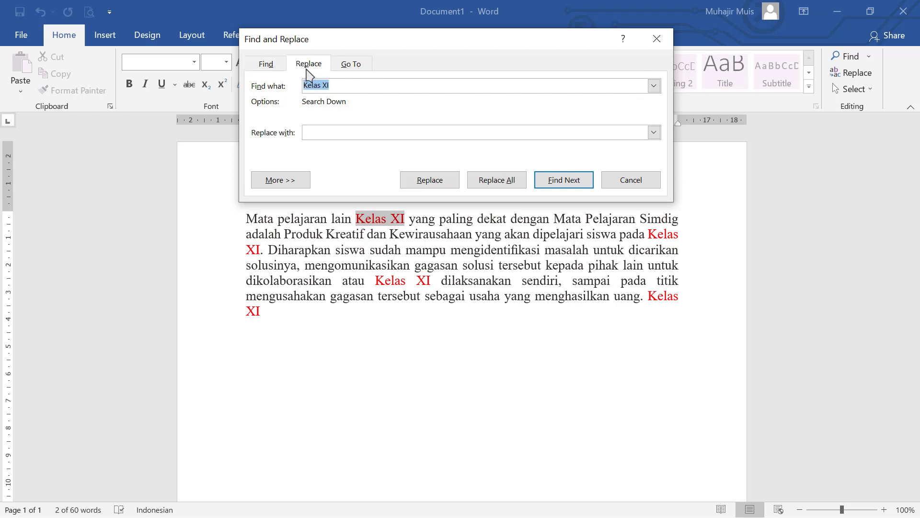
{"action": "left_click", "coordinate": [321, 132]}
{"action": "right_click", "coordinate": [322, 134]}
{"action": "left_click", "coordinate": [354, 178]}
{"action": "left_click", "coordinate": [498, 181]}
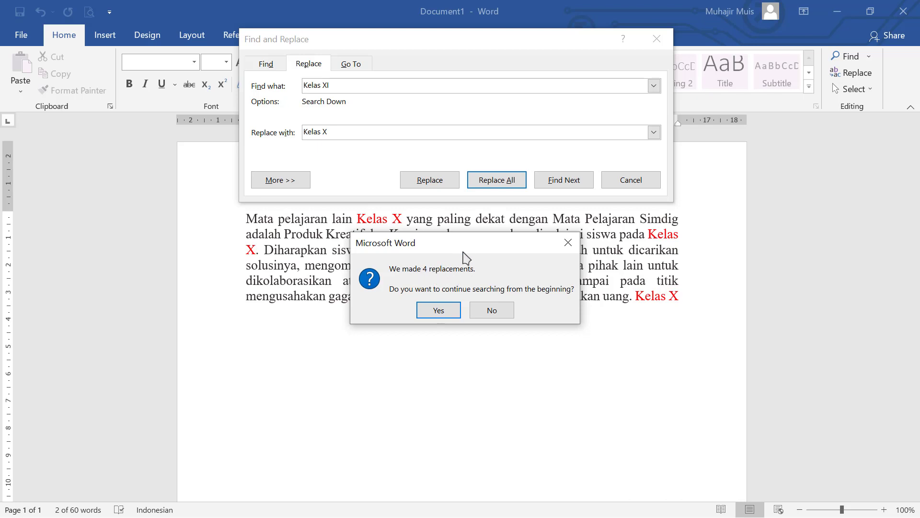
{"action": "left_click_drag", "start_coordinate": [473, 247], "coordinate": [523, 356]}
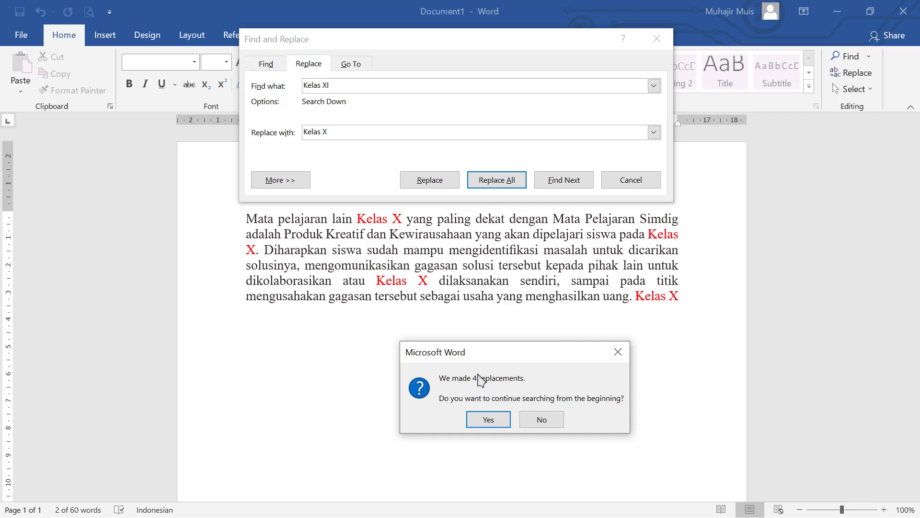
{"action": "left_click", "coordinate": [494, 424]}
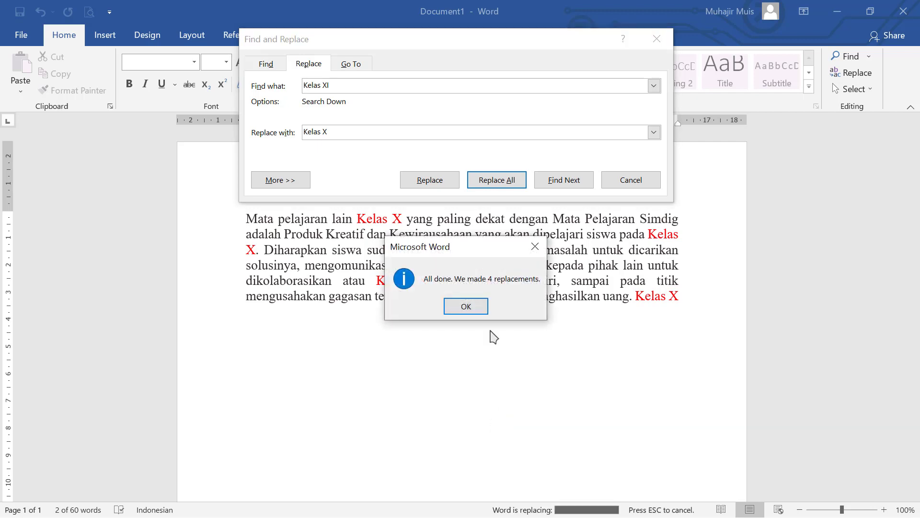
{"action": "left_click", "coordinate": [466, 307]}
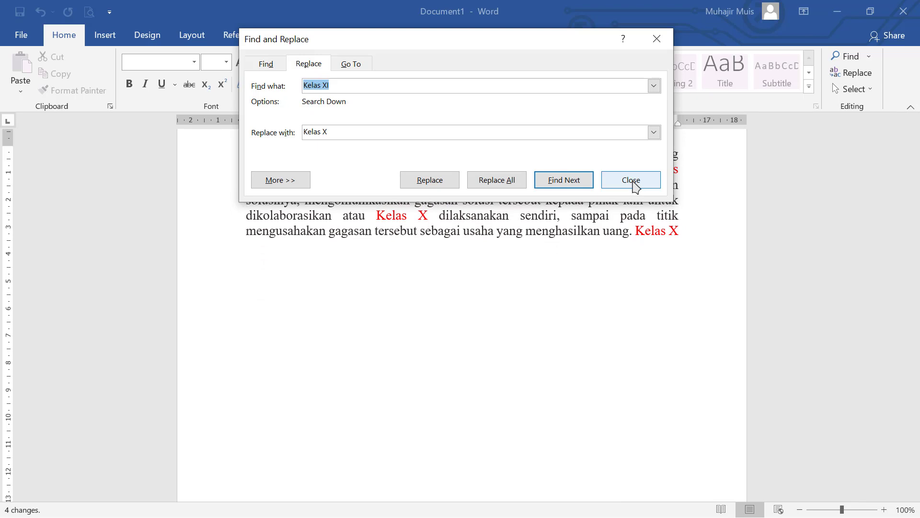
{"action": "left_click", "coordinate": [631, 180]}
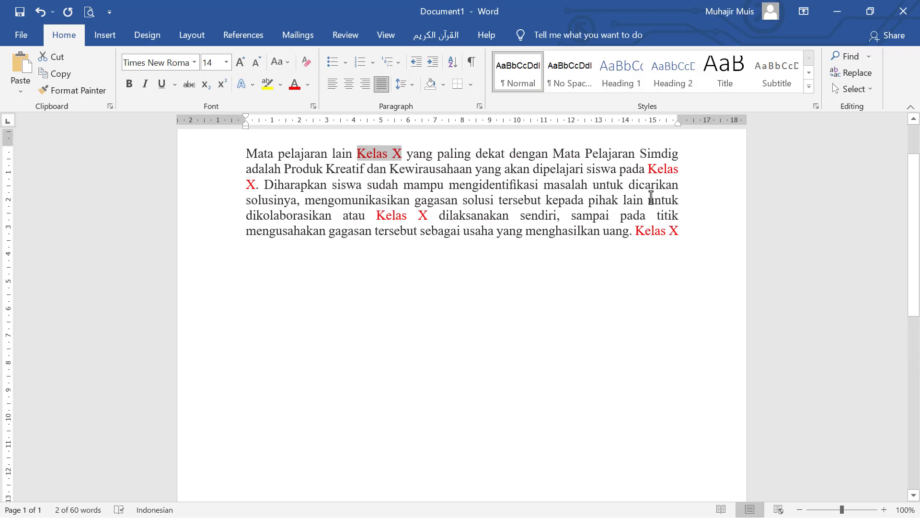
Select both copies of the paragraph, then clear the selection and place the cursor at the start of the first one.
{"action": "left_click", "coordinate": [354, 184]}
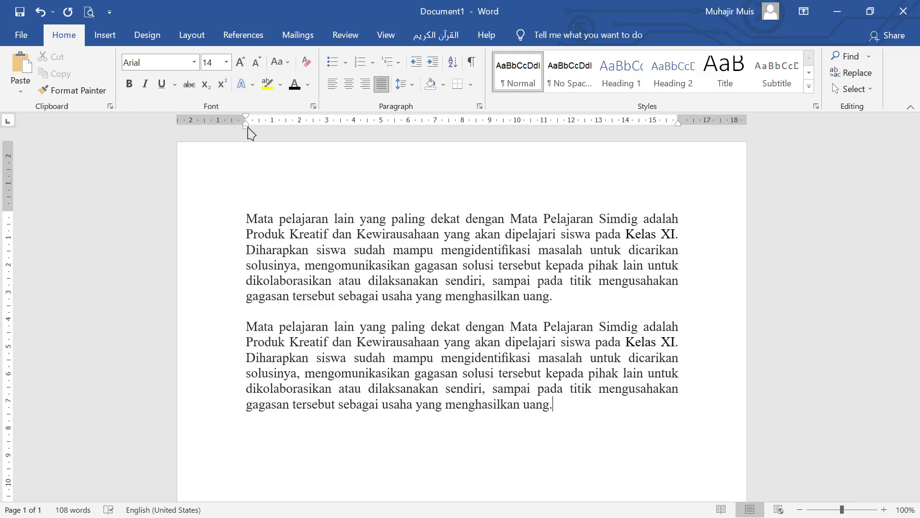
{"action": "left_click_drag", "start_coordinate": [259, 224], "coordinate": [557, 403]}
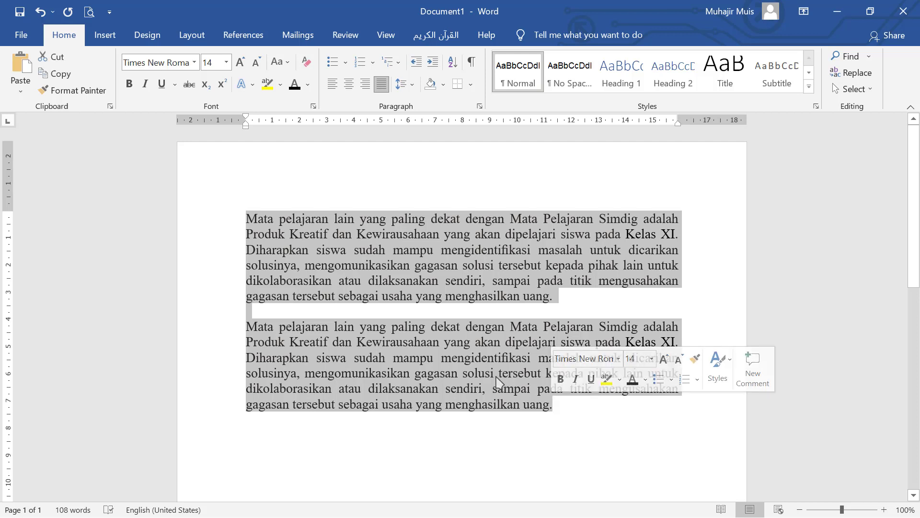
{"action": "left_click", "coordinate": [290, 217]}
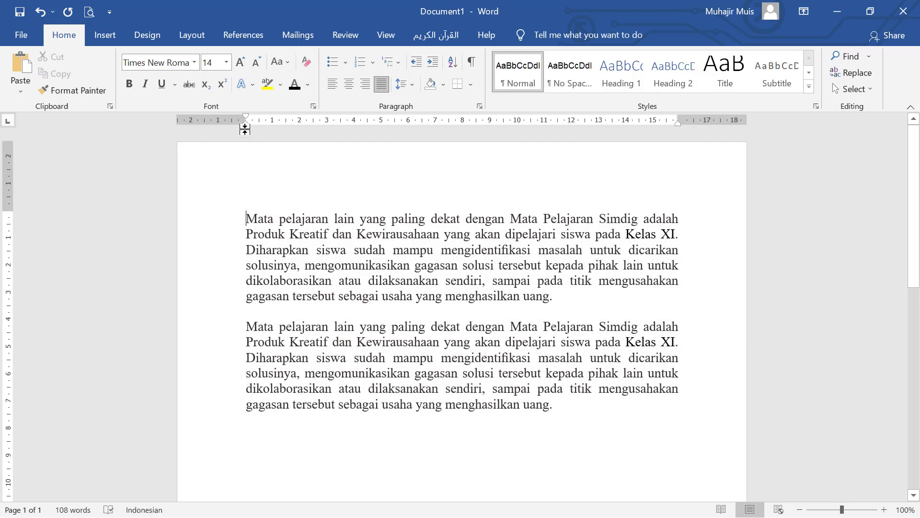
Try moving the first paragraph's left and right indent markers on the ruler, undoing the left indent attempt.
{"action": "mouse_move", "coordinate": [245, 127]}
{"action": "left_mouse_down"}
{"action": "mouse_move", "coordinate": [302, 139]}
{"action": "mouse_move", "coordinate": [249, 130]}
{"action": "left_mouse_up"}
{"action": "key", "text": "ctrl+z"}
{"action": "mouse_move", "coordinate": [678, 125]}
{"action": "left_mouse_down"}
{"action": "mouse_move", "coordinate": [594, 125]}
{"action": "mouse_move", "coordinate": [678, 137]}
{"action": "left_mouse_up"}
Indent the first line of each of the two paragraphs by one tab stop.
{"action": "key", "text": "Tab"}
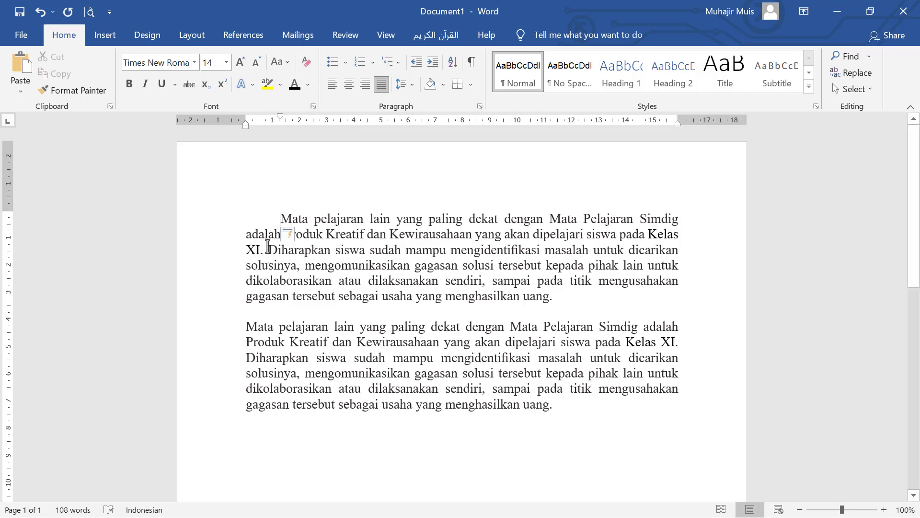
{"action": "left_click", "coordinate": [247, 327]}
{"action": "key", "text": "Tab"}
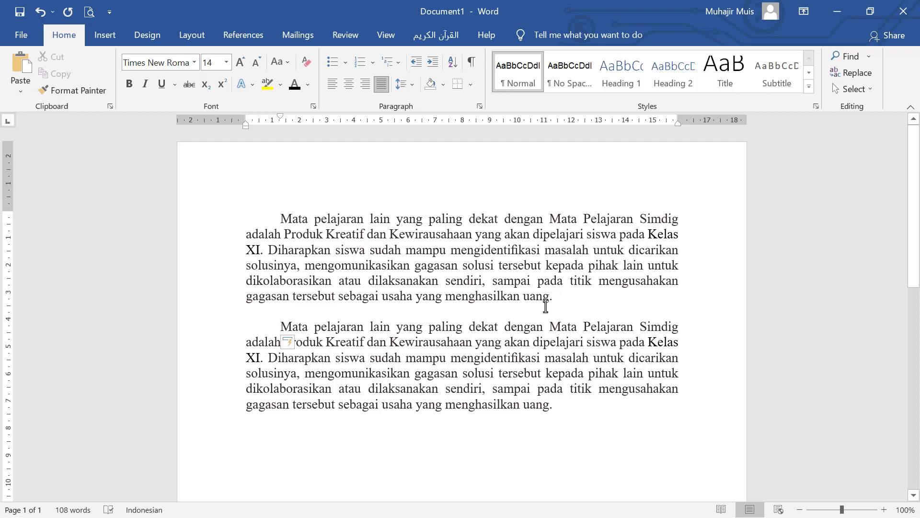
{"action": "key", "text": "Return"}
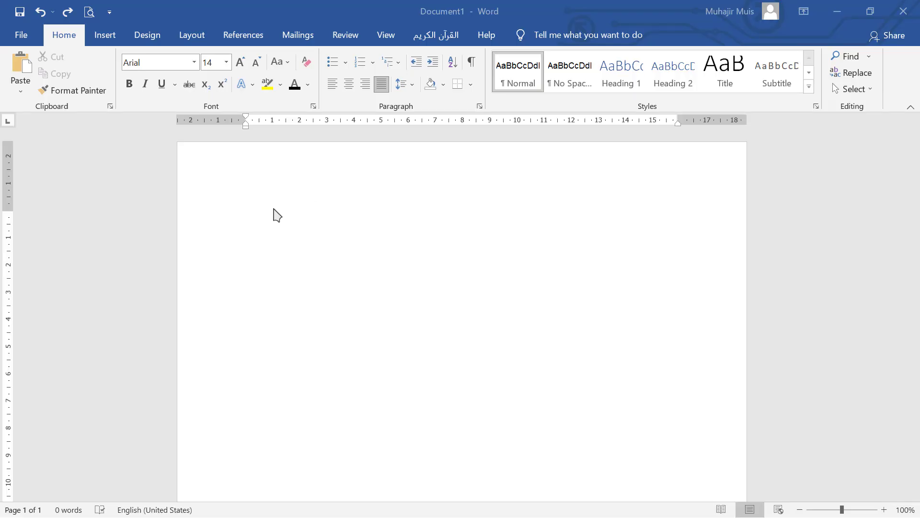
Insert a table with three columns and three rows, then narrow its first column to fit row numbers.
{"action": "left_click", "coordinate": [320, 214]}
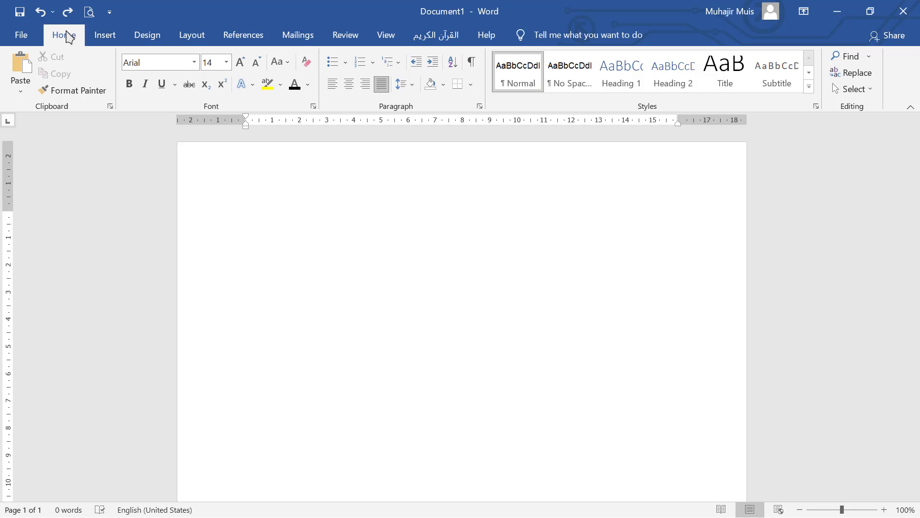
{"action": "left_click", "coordinate": [104, 39]}
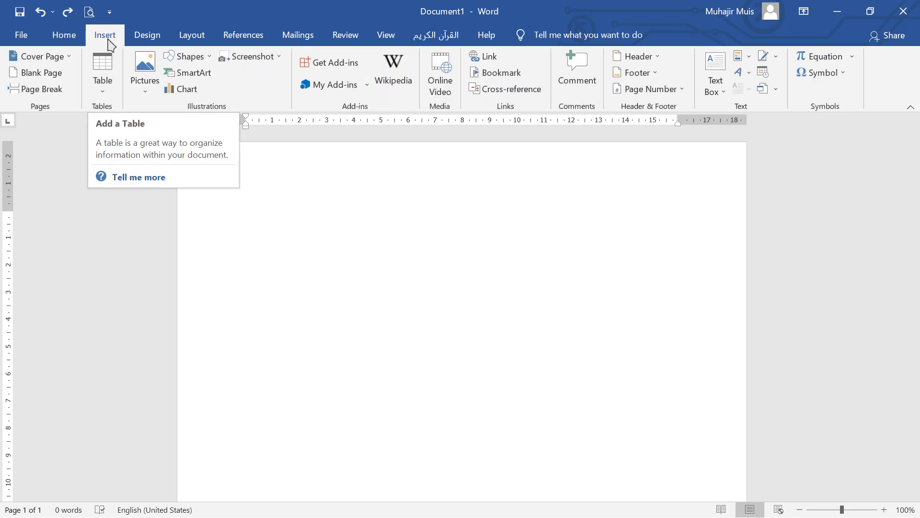
{"action": "left_click", "coordinate": [104, 83]}
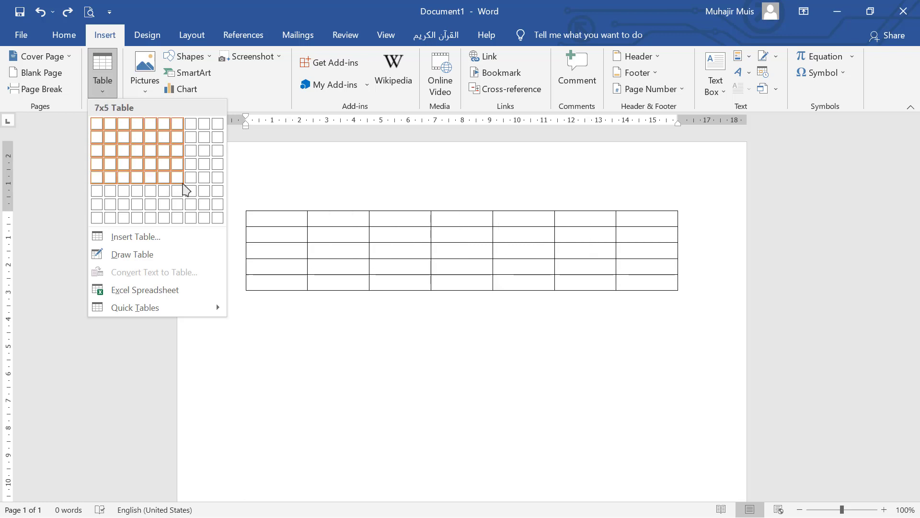
{"action": "left_click", "coordinate": [124, 150]}
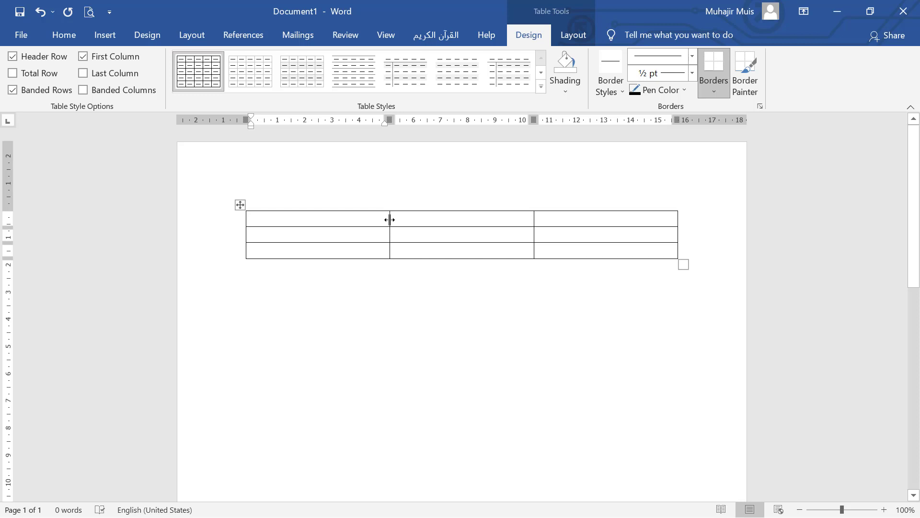
{"action": "left_click_drag", "start_coordinate": [390, 219], "coordinate": [294, 220]}
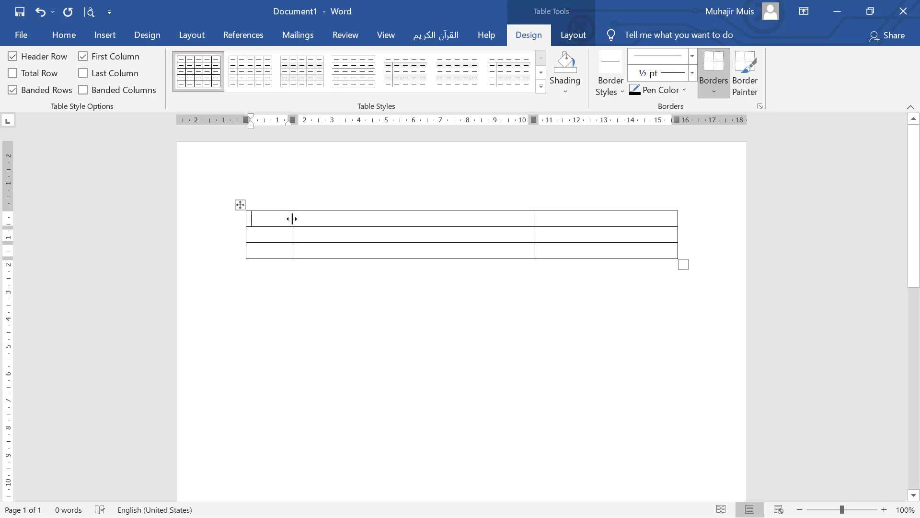
{"action": "left_click_drag", "start_coordinate": [294, 219], "coordinate": [286, 219]}
Fill the table's header row with "No.", "Nama Siswa SMK Kelas X" and "Nilai".
{"action": "type", "text": "No."}
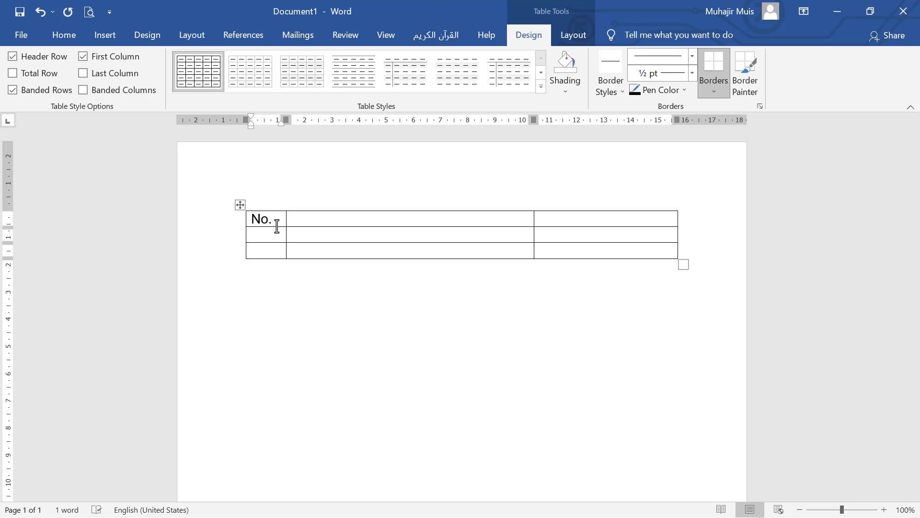
{"action": "key", "text": "Tab"}
{"action": "type", "text": "Nama Siswa"}
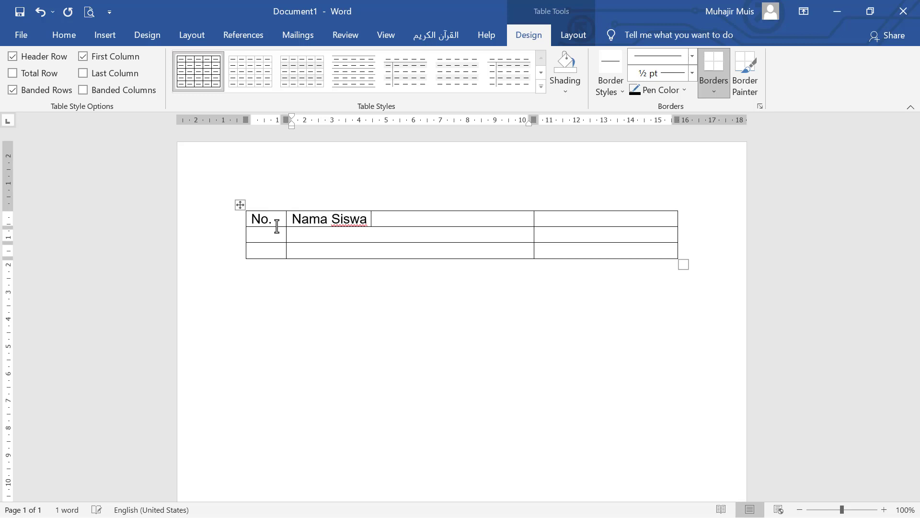
{"action": "type", "text": " SMK Kelas"}
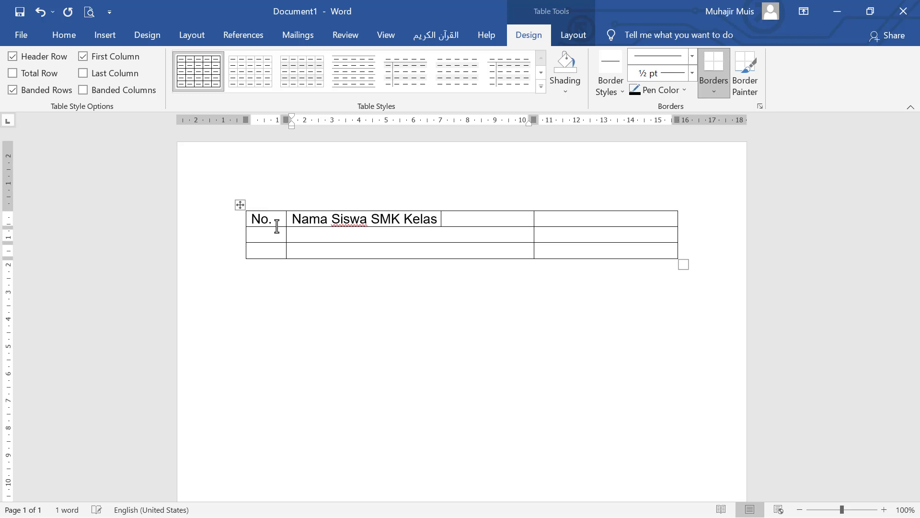
{"action": "type", "text": " X"}
{"action": "key", "text": "Tab"}
{"action": "type", "text": "Nilai"}
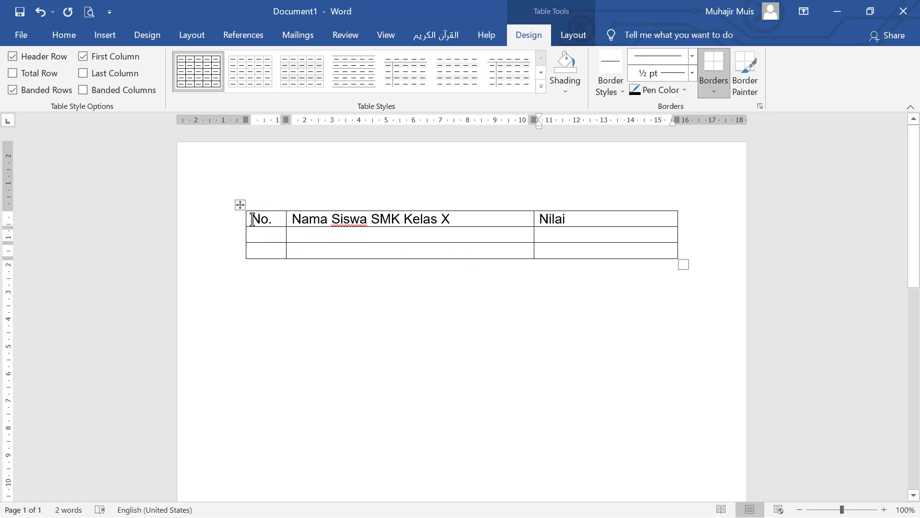
Centre the header row text and the two empty cells below "No.".
{"action": "left_click_drag", "start_coordinate": [253, 219], "coordinate": [554, 222]}
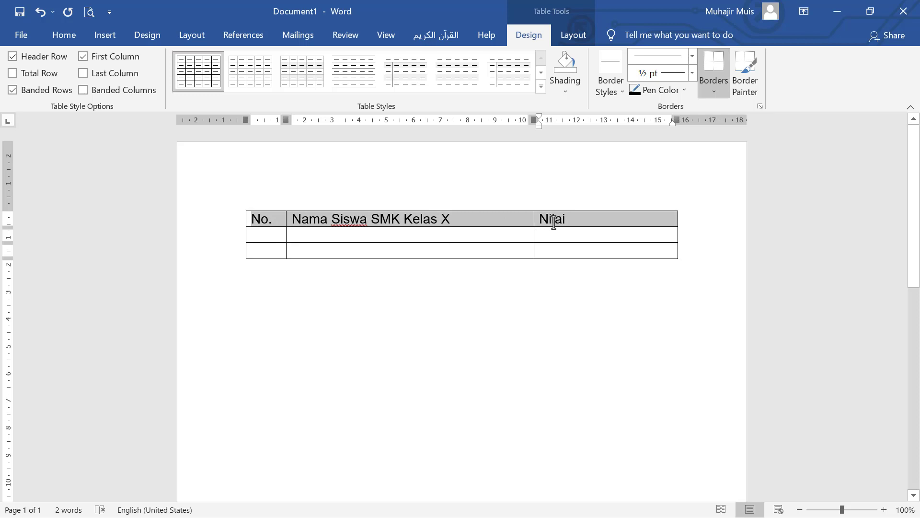
{"action": "left_click", "coordinate": [71, 39]}
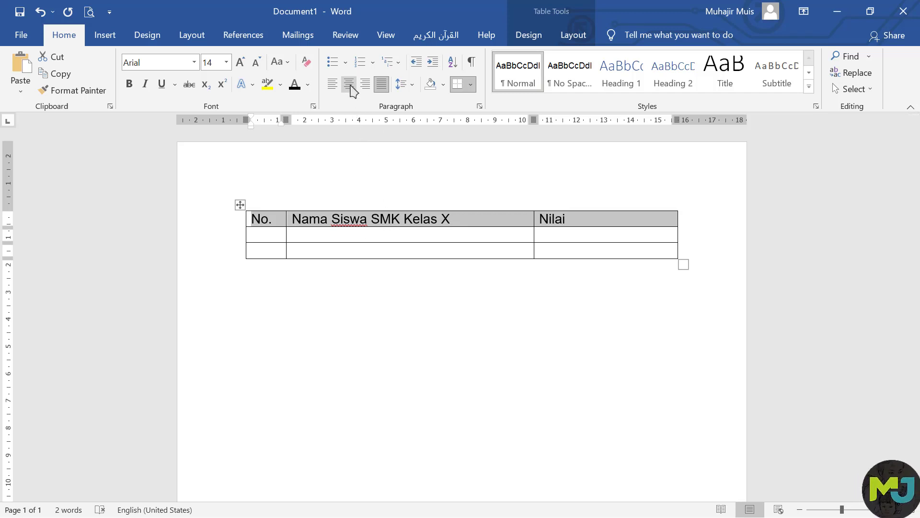
{"action": "left_click", "coordinate": [349, 85]}
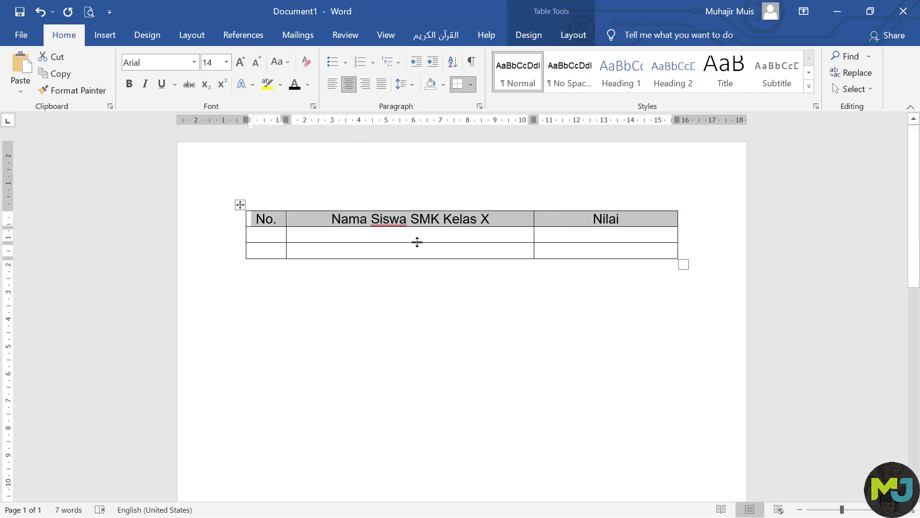
{"action": "left_click", "coordinate": [416, 240]}
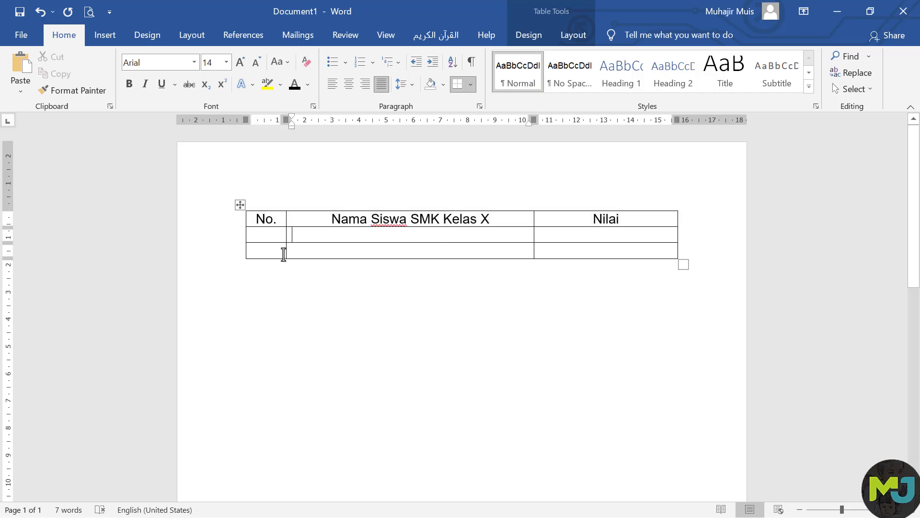
{"action": "mouse_move", "coordinate": [274, 236]}
{"action": "left_mouse_down"}
{"action": "mouse_move", "coordinate": [265, 238]}
{"action": "mouse_move", "coordinate": [279, 250]}
{"action": "left_mouse_up"}
{"action": "left_click", "coordinate": [349, 85]}
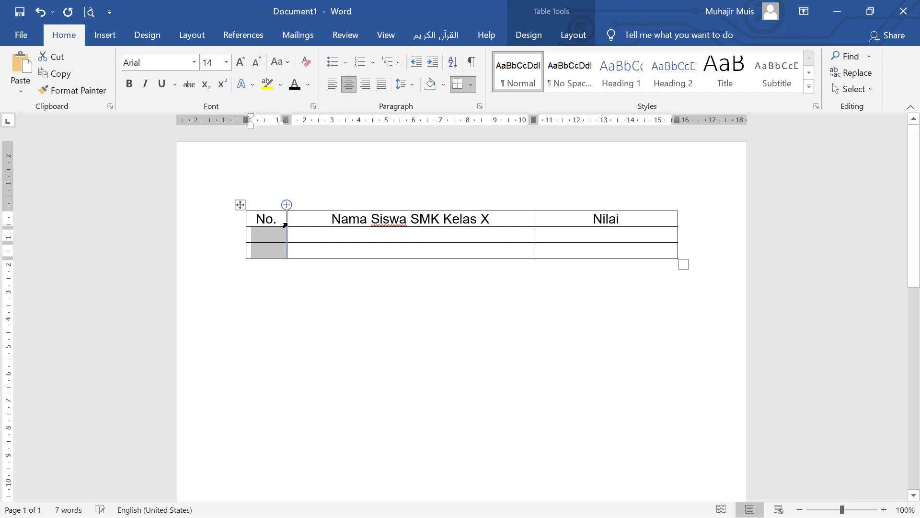
Number the two rows below the header 1 and 2, and enter a student's name in each.
{"action": "left_click", "coordinate": [276, 236]}
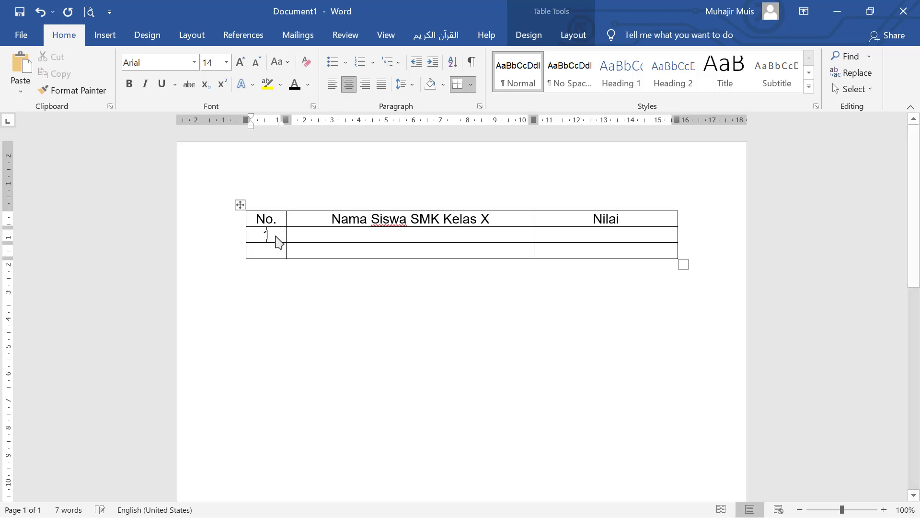
{"action": "left_click", "coordinate": [356, 239]}
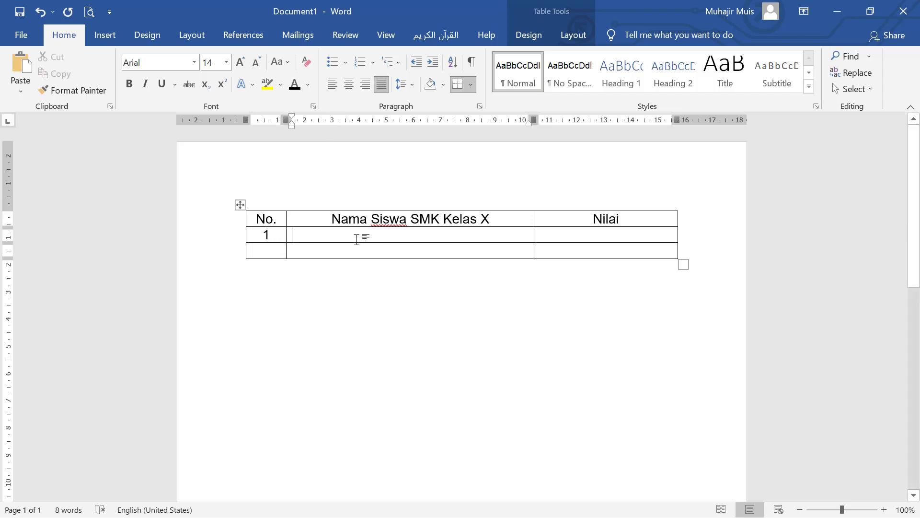
{"action": "type", "text": "Ahmad"}
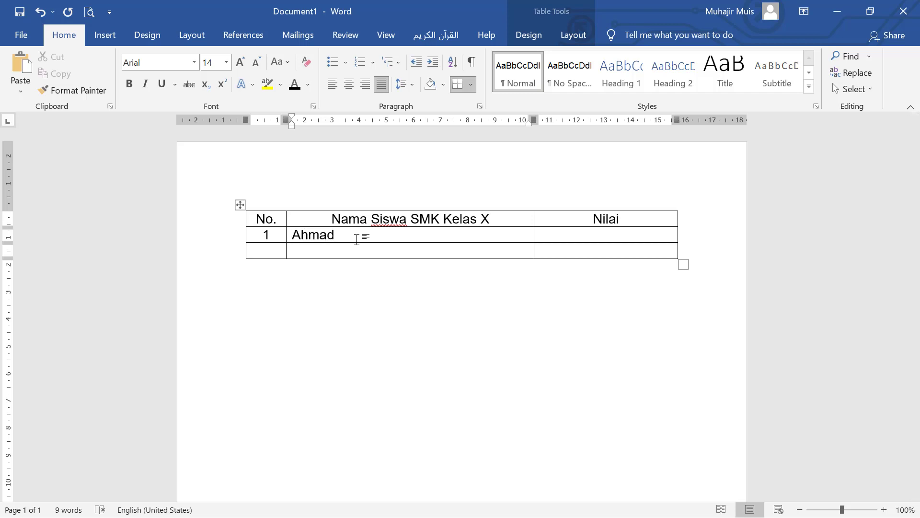
{"action": "left_click", "coordinate": [281, 249]}
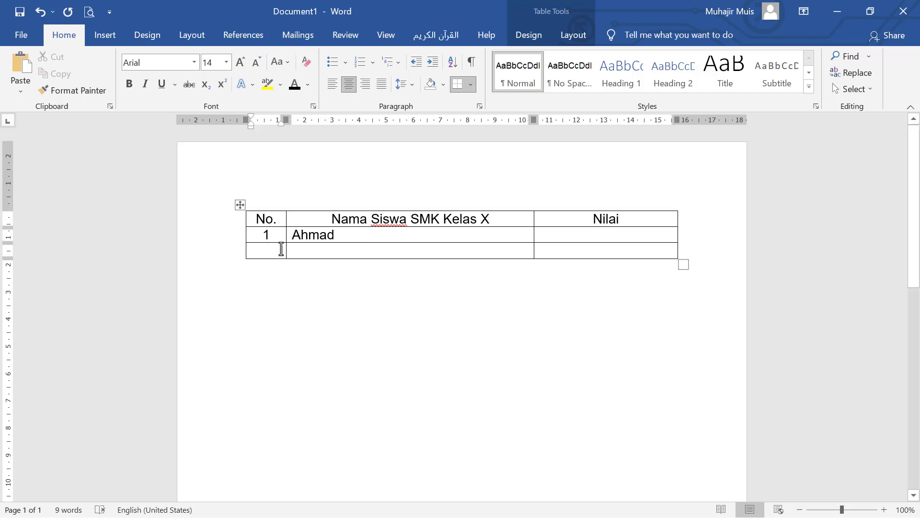
{"action": "type", "text": "2"}
{"action": "key", "text": "Tab"}
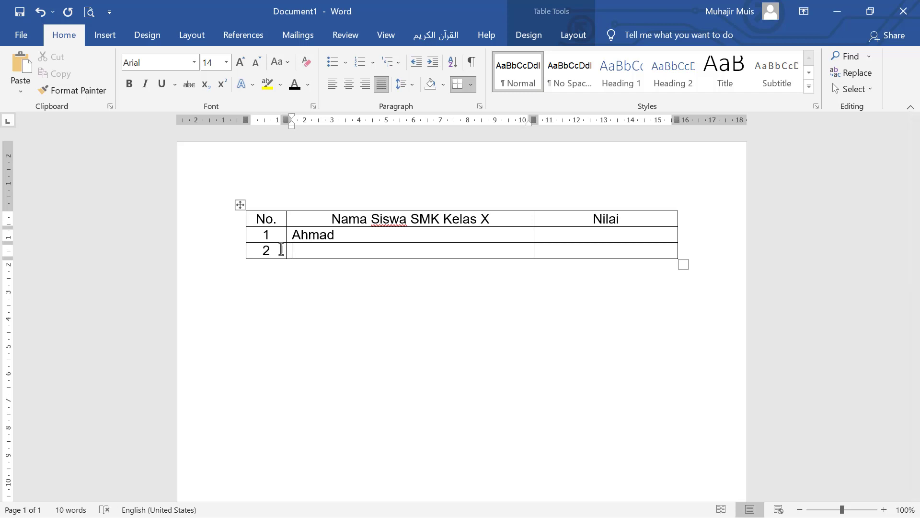
{"action": "type", "text": "Riska"}
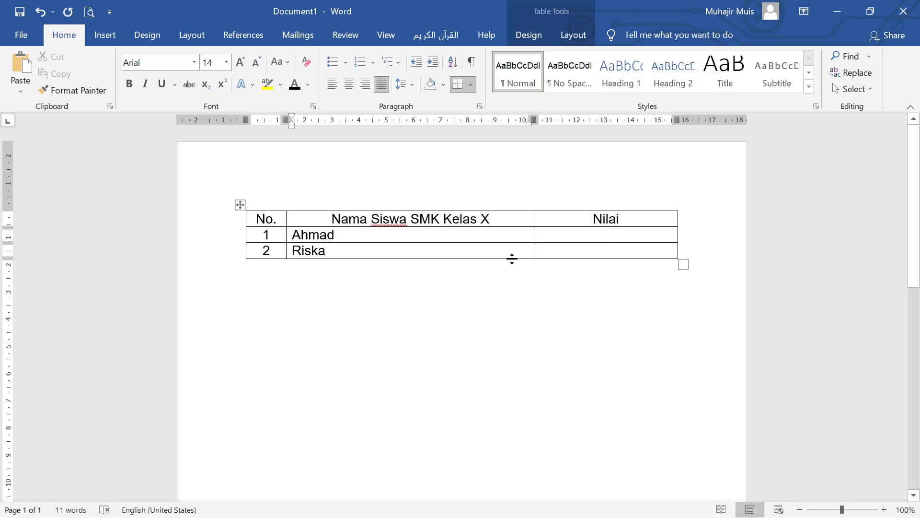
Add six empty rows to the end of the table, starting from the last cell of the "Nilai" column.
{"action": "mouse_move", "coordinate": [244, 263]}
{"action": "left_click", "coordinate": [567, 250]}
{"action": "key", "text": "Tab"}
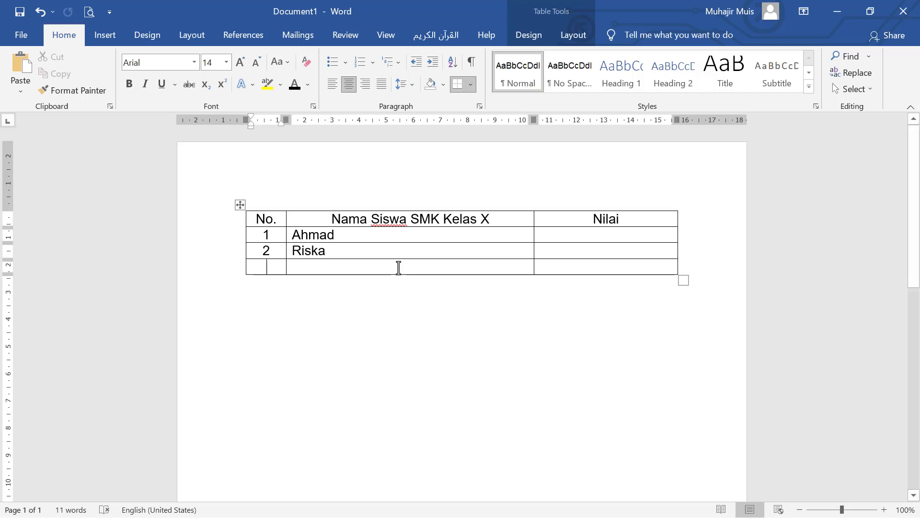
{"action": "left_click", "coordinate": [559, 266]}
{"action": "key", "text": "ctrl+j"}
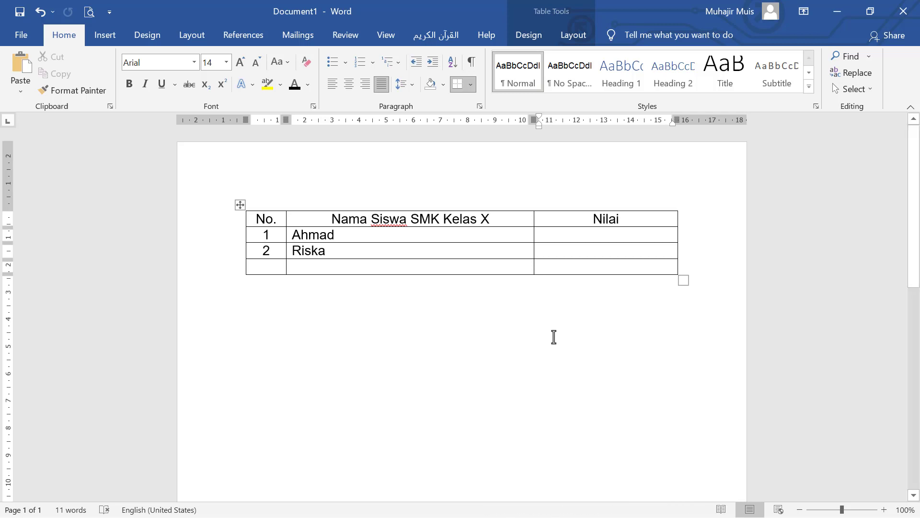
{"action": "key", "text": "Tab"}
{"action": "key", "text": "Tab"}
{"action": "key", "text": "Tab"}
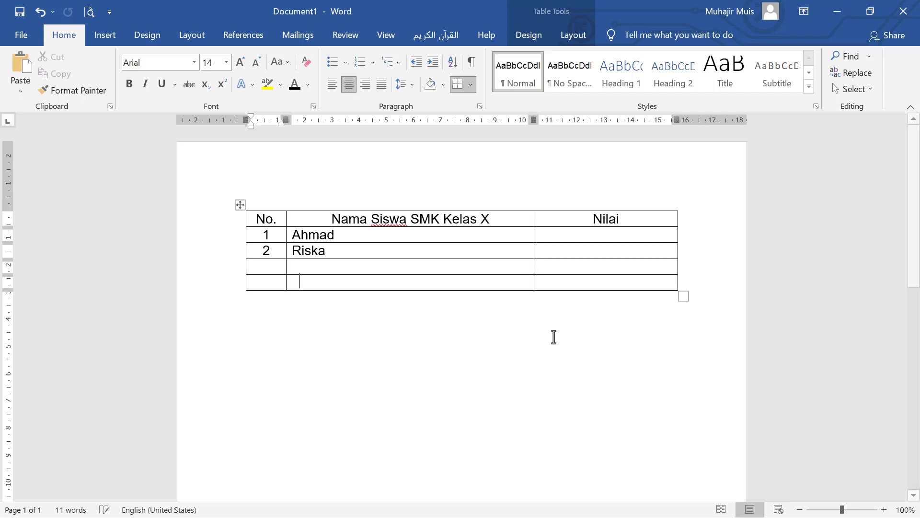
{"action": "key", "text": "Tab"}
{"action": "key", "text": "Tab"}
{"action": "key", "text": "Tab"}
{"action": "key", "text": "Tab"}
{"action": "key", "text": "Tab"}
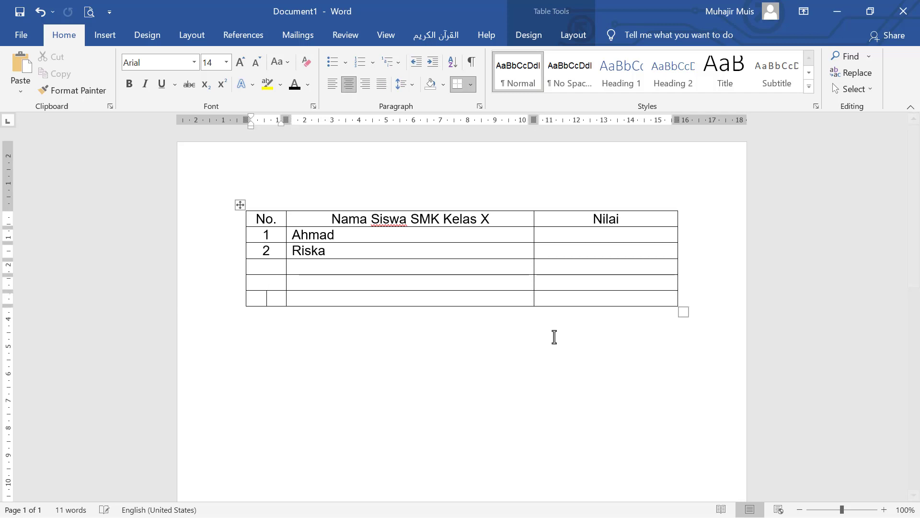
{"action": "key", "text": "Tab"}
{"action": "key", "text": "Tab"}
{"action": "key", "text": "Tab"}
{"action": "key", "text": "Tab"}
{"action": "key", "text": "Tab"}
{"action": "key", "text": "Tab"}
{"action": "key", "text": "Tab"}
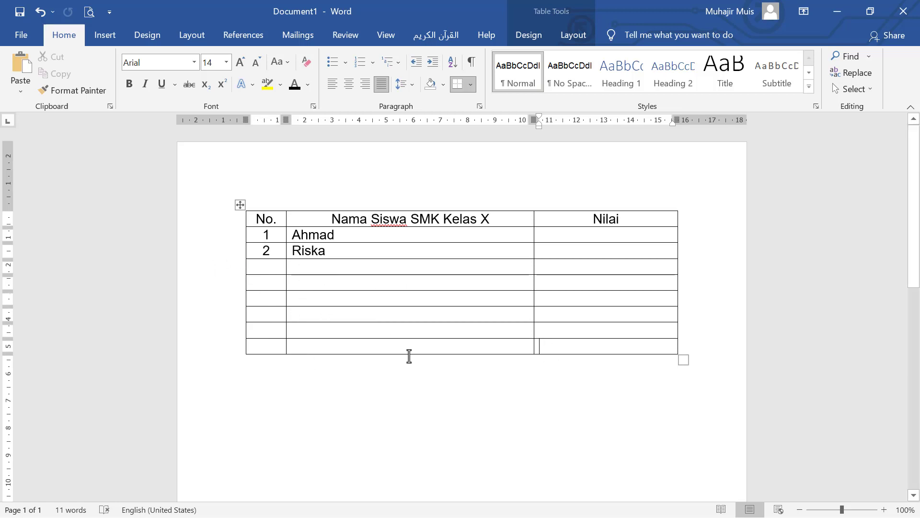
Undo all the empty rows added below row 2.
{"action": "key", "text": "ctrl+z"}
{"action": "key", "text": "ctrl+z"}
{"action": "key", "text": "ctrl+z"}
{"action": "key", "text": "ctrl+z"}
{"action": "key", "text": "ctrl+z"}
{"action": "key", "text": "ctrl+z"}
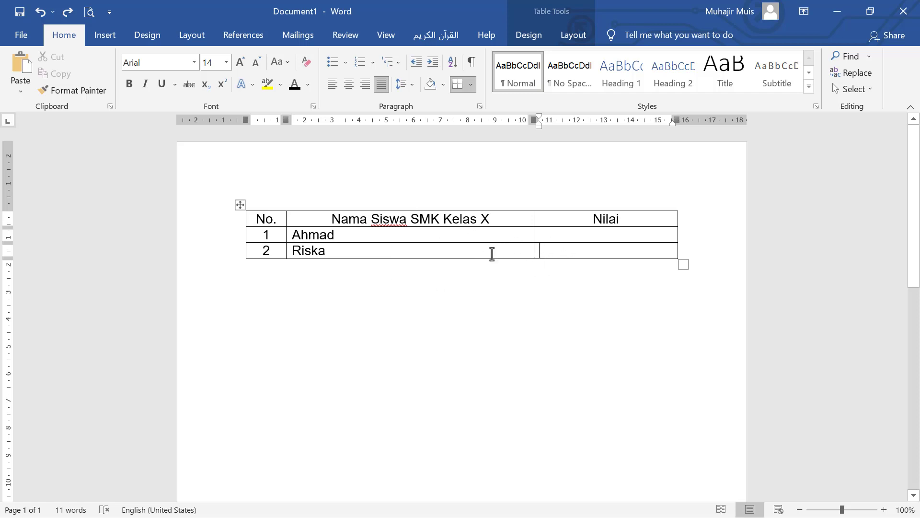
Examine the table insertion options available for the empty "Nilai" cell in row 2, without applying any.
{"action": "right_click", "coordinate": [545, 250]}
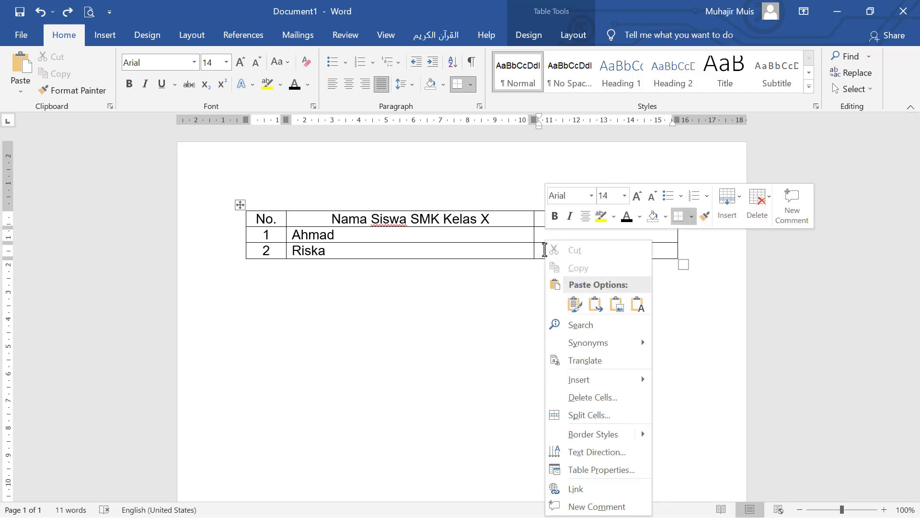
{"action": "left_click", "coordinate": [494, 259]}
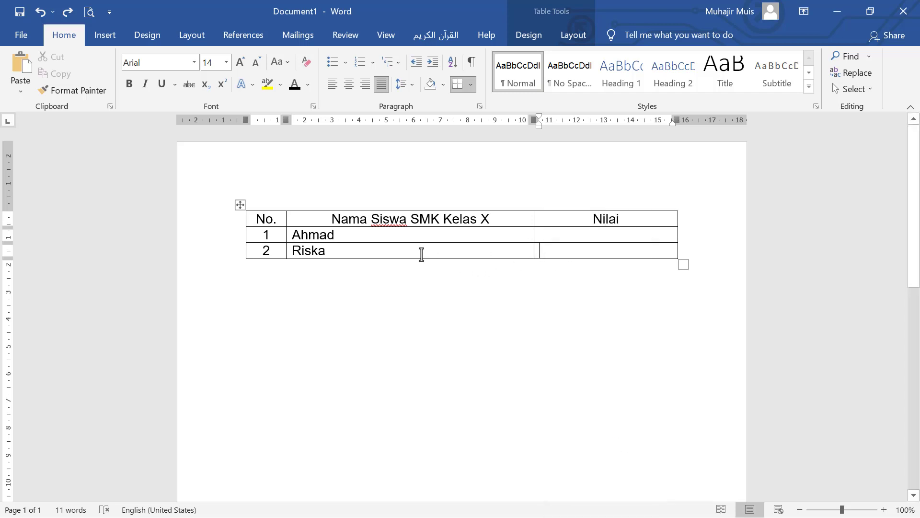
{"action": "left_click", "coordinate": [421, 254]}
{"action": "left_click", "coordinate": [554, 254]}
{"action": "right_click", "coordinate": [554, 254]}
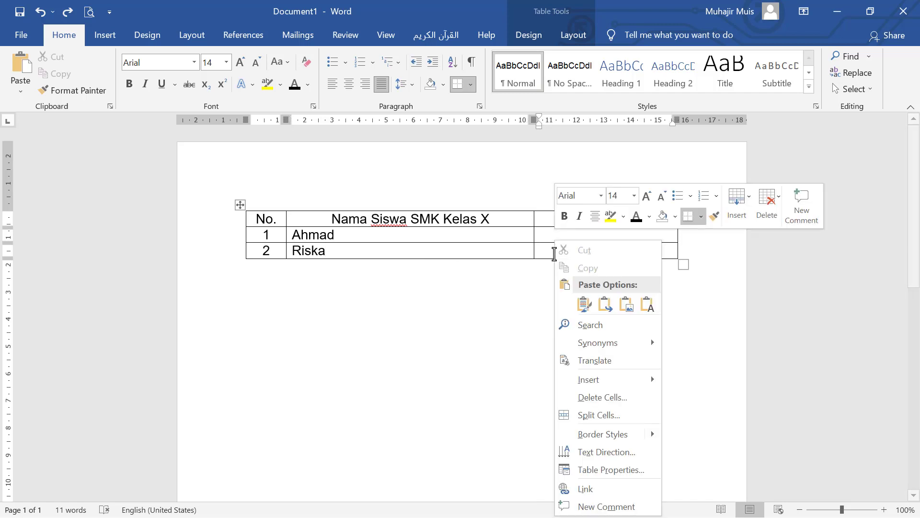
{"action": "mouse_move", "coordinate": [596, 389]}
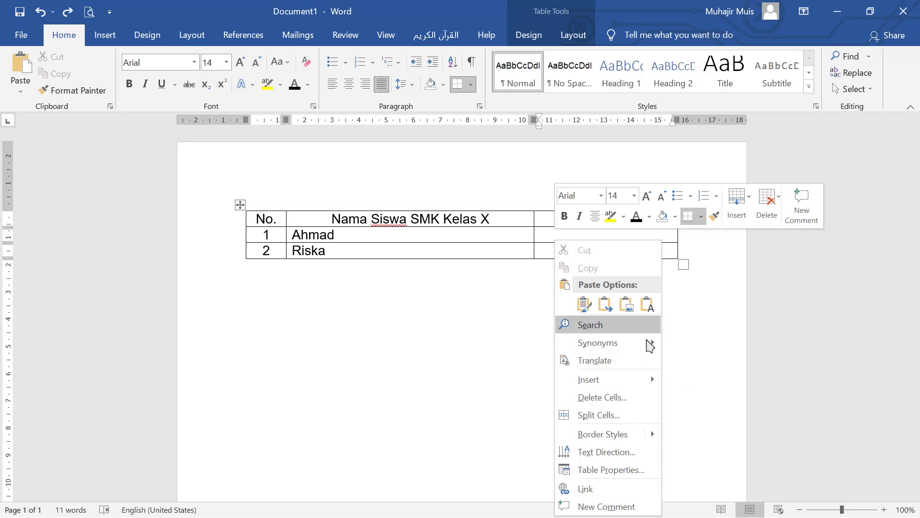
{"action": "left_click", "coordinate": [517, 241]}
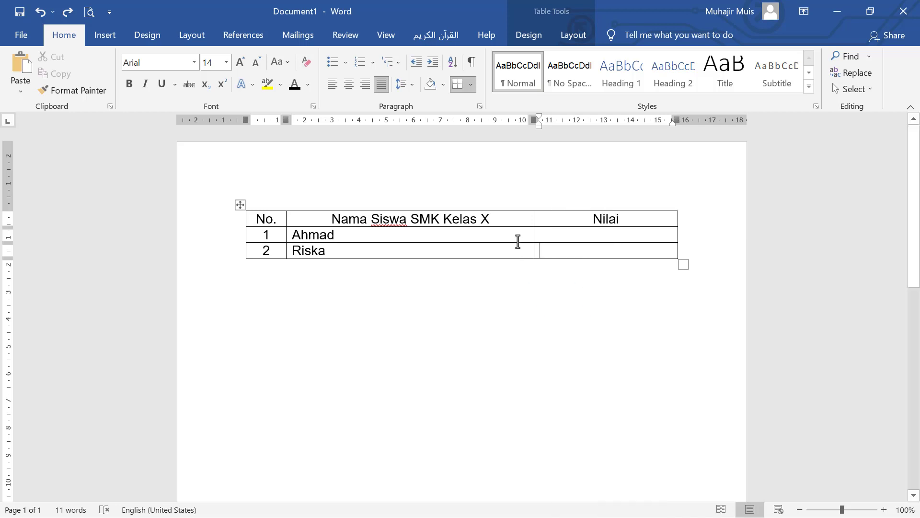
{"action": "left_click", "coordinate": [549, 250]}
{"action": "right_click", "coordinate": [547, 250]}
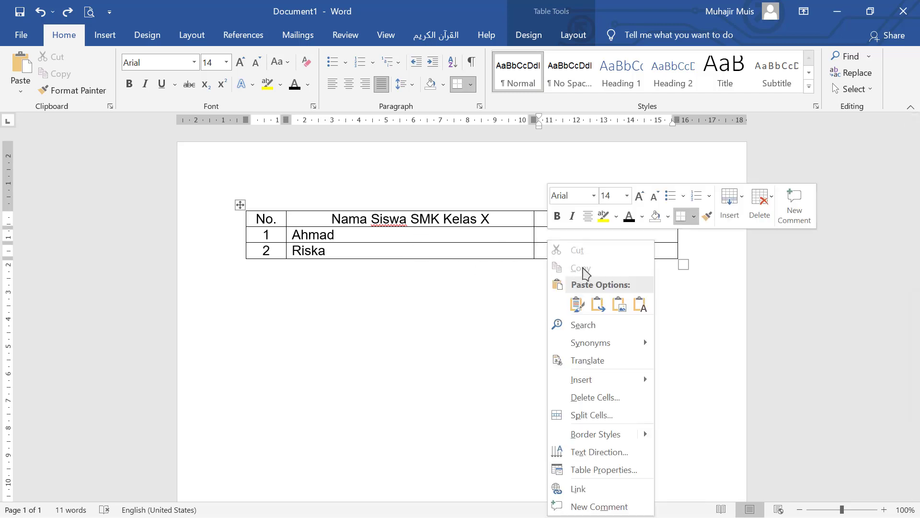
{"action": "mouse_move", "coordinate": [630, 381]}
{"action": "left_click", "coordinate": [551, 235]}
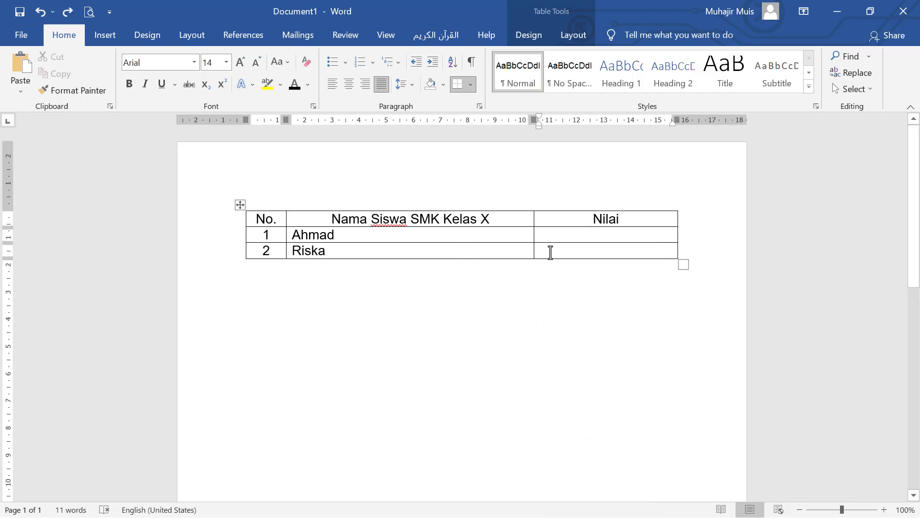
Insert an empty column to the left of the "Nilai" column, and undo the insertion.
{"action": "right_click", "coordinate": [549, 248]}
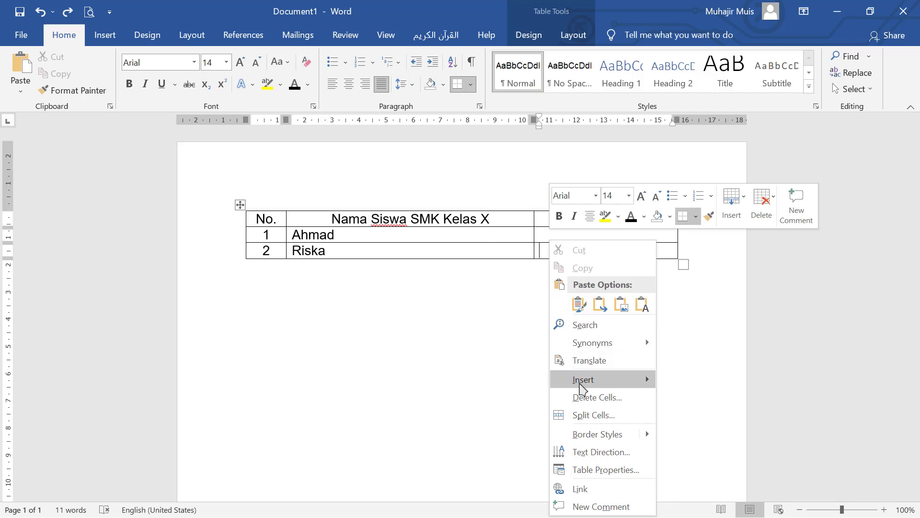
{"action": "mouse_move", "coordinate": [588, 386]}
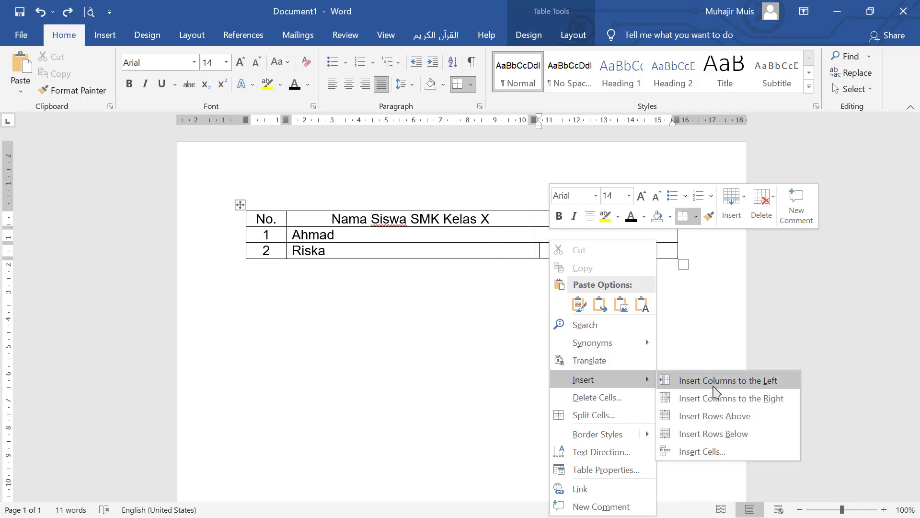
{"action": "left_click", "coordinate": [737, 382]}
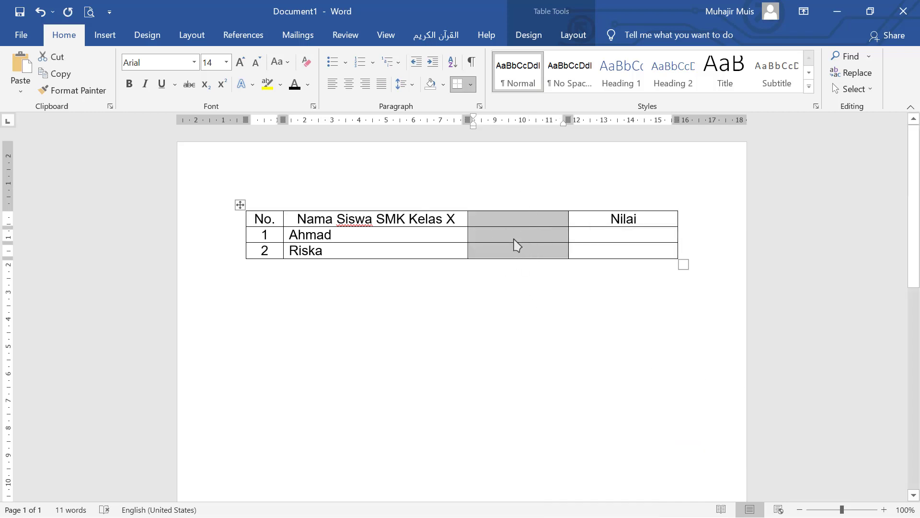
{"action": "left_click", "coordinate": [572, 254]}
{"action": "left_click", "coordinate": [578, 250]}
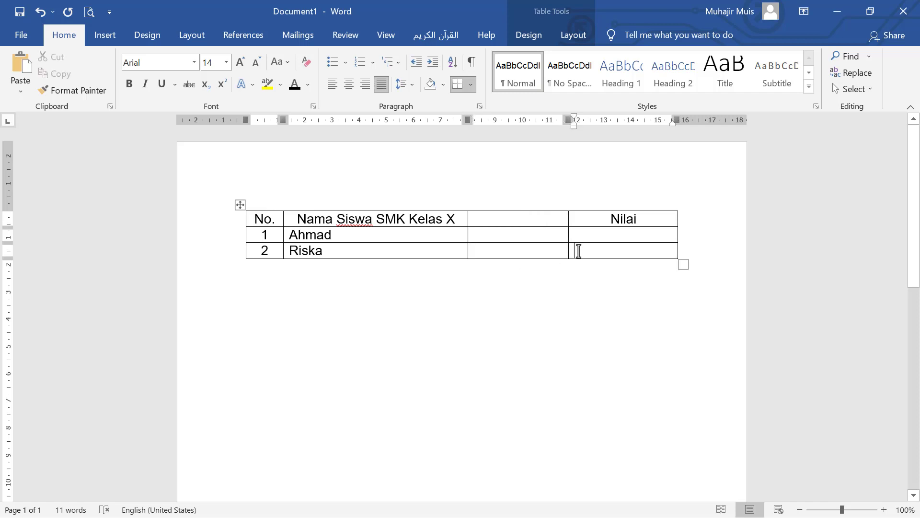
{"action": "key", "text": "ctrl+z"}
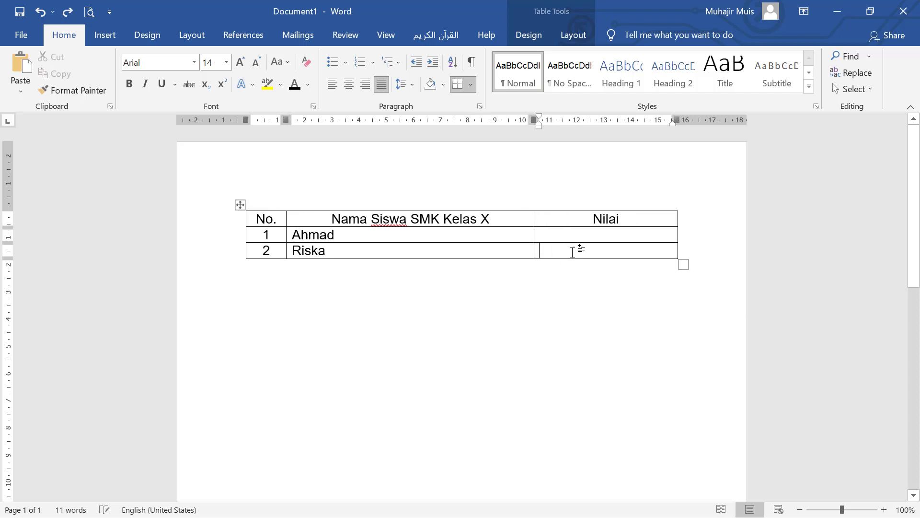
Insert an empty column to the right of the "Nilai" column, and undo the insertion.
{"action": "right_click", "coordinate": [571, 251]}
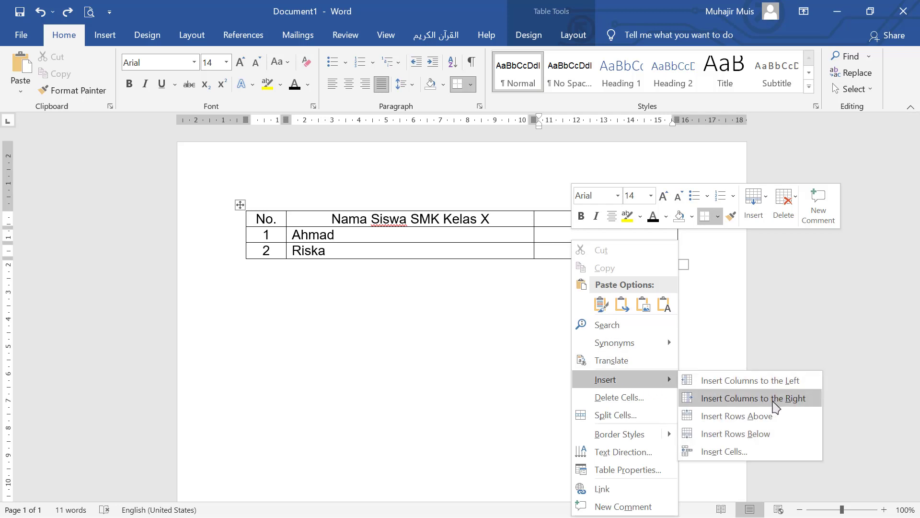
{"action": "left_click", "coordinate": [775, 398]}
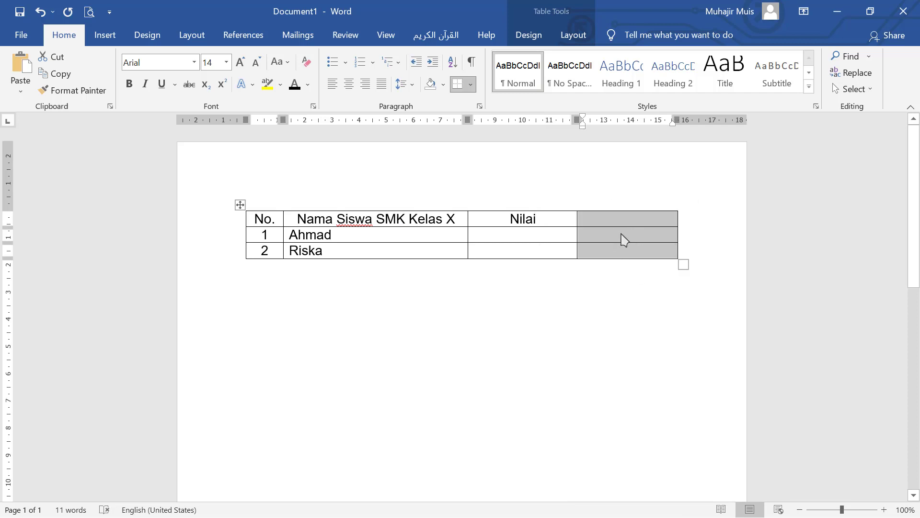
{"action": "left_click", "coordinate": [513, 248]}
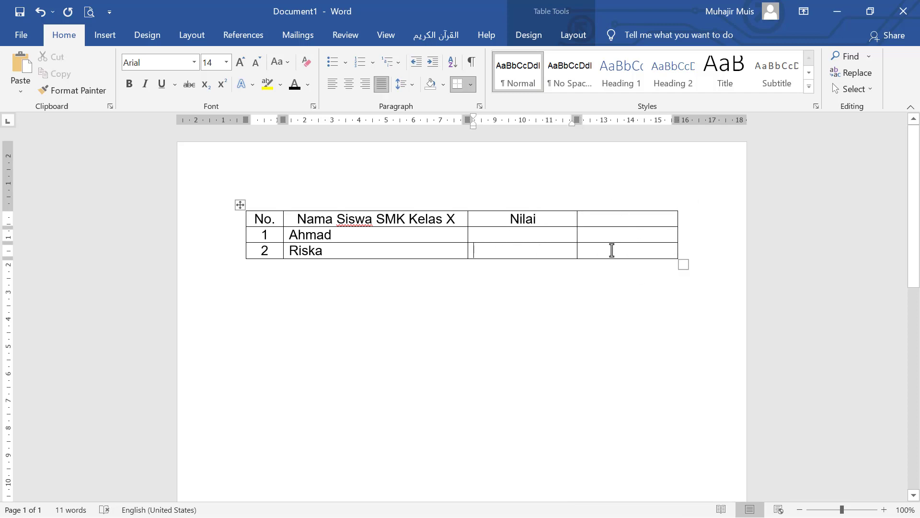
{"action": "key", "text": "ctrl+z"}
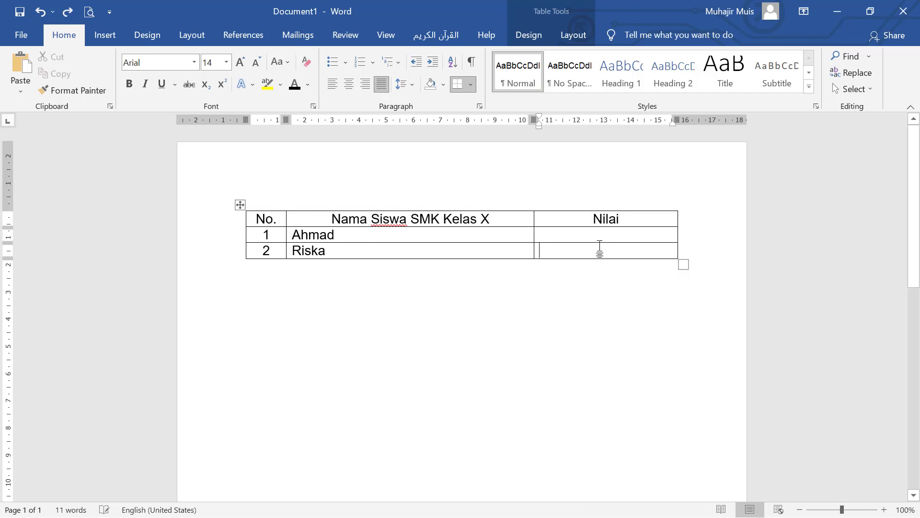
{"action": "right_click", "coordinate": [599, 249]}
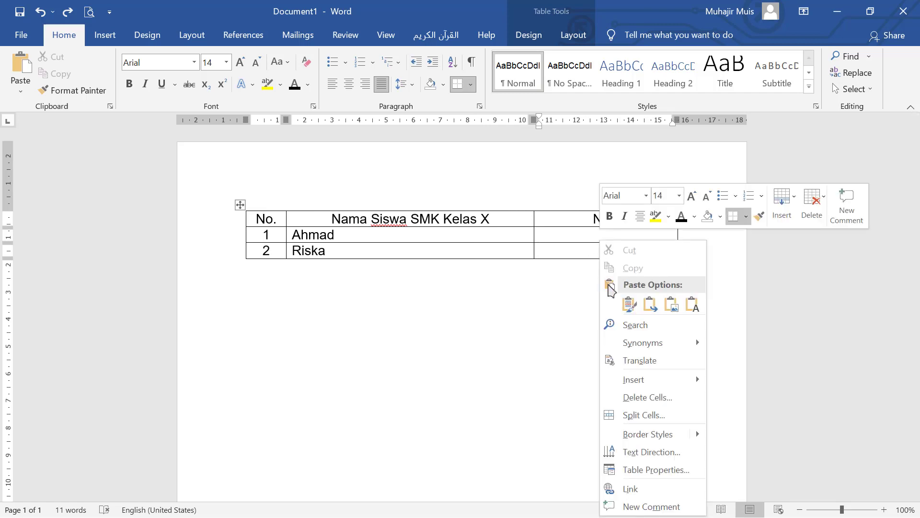
{"action": "key", "text": "Escape"}
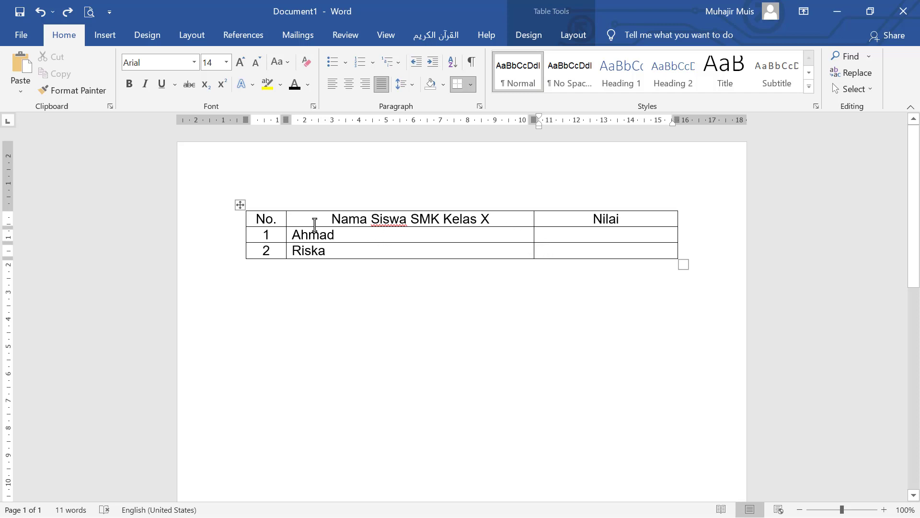
Insert an empty row above row 2 of the table, starting from its "Nilai" cell.
{"action": "right_click", "coordinate": [546, 252]}
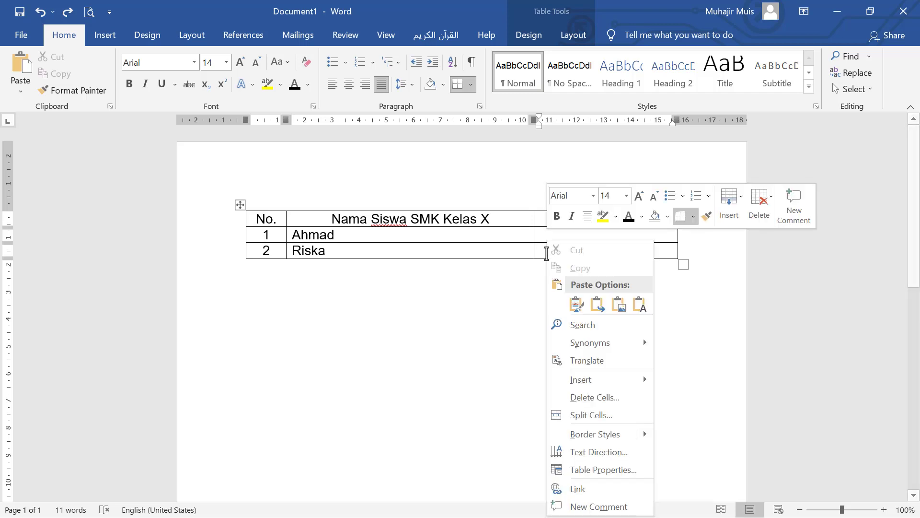
{"action": "mouse_move", "coordinate": [600, 384]}
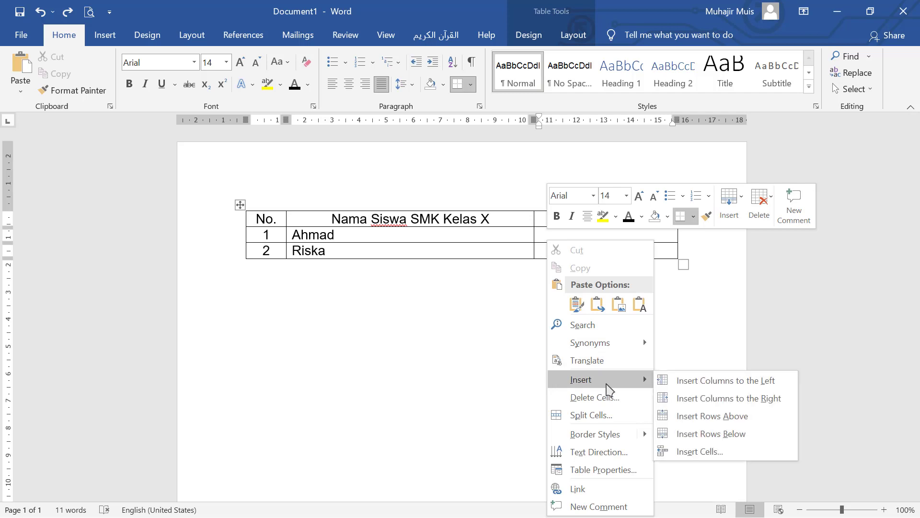
{"action": "left_click", "coordinate": [735, 416]}
{"action": "left_click", "coordinate": [301, 263]}
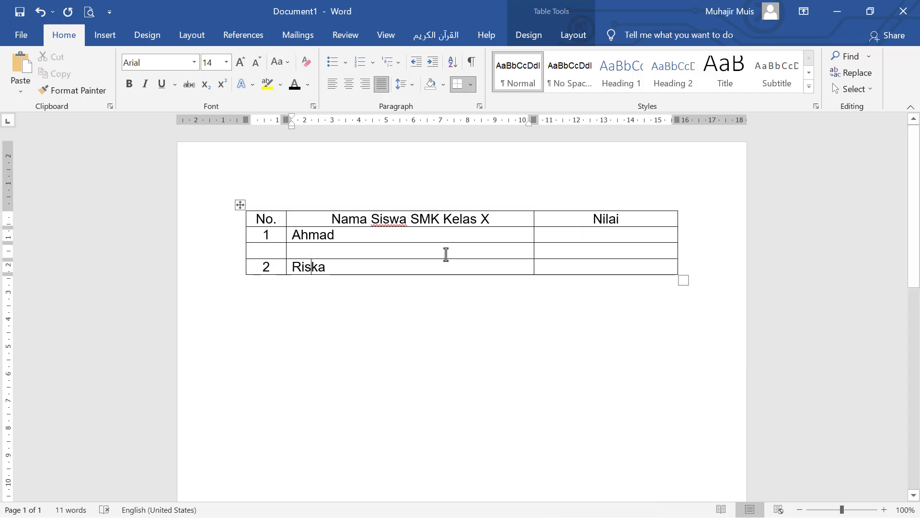
Insert an empty row below row 2 at the end of the table.
{"action": "left_click", "coordinate": [551, 266]}
{"action": "right_click", "coordinate": [549, 267]}
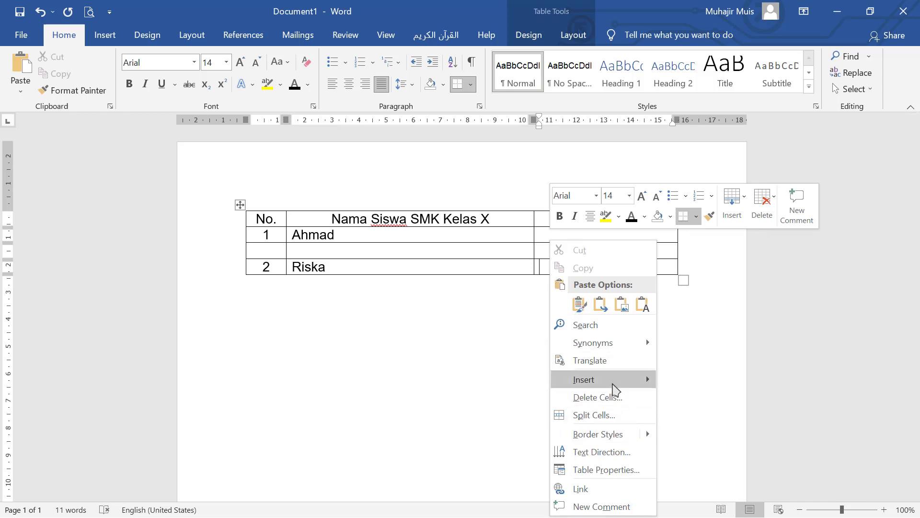
{"action": "mouse_move", "coordinate": [613, 380]}
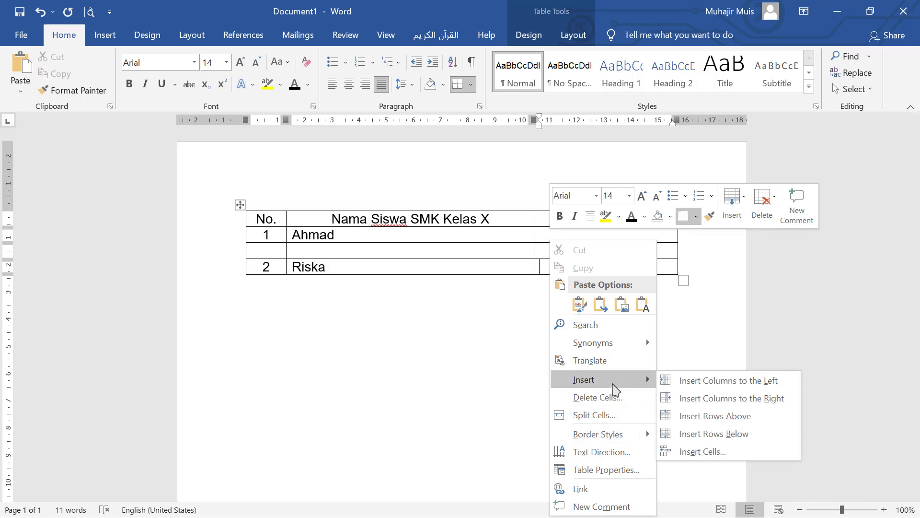
{"action": "left_click", "coordinate": [733, 436]}
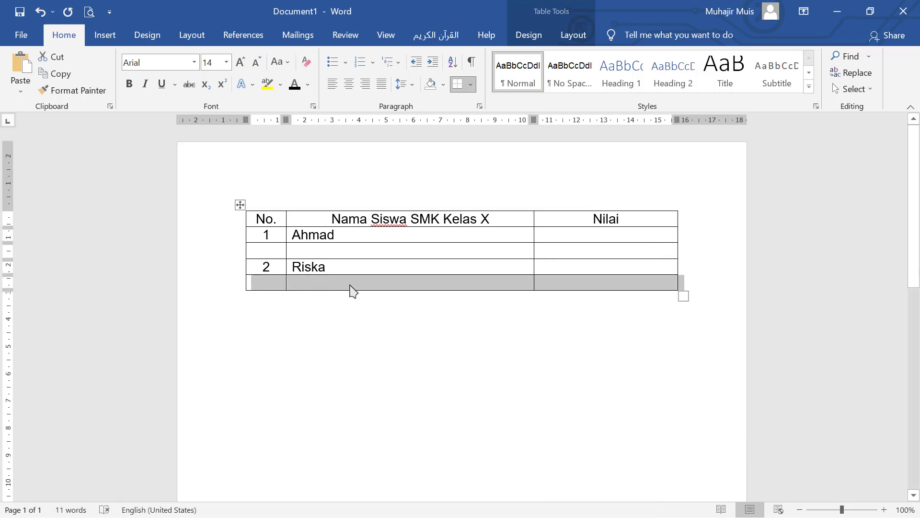
{"action": "left_click", "coordinate": [541, 282]}
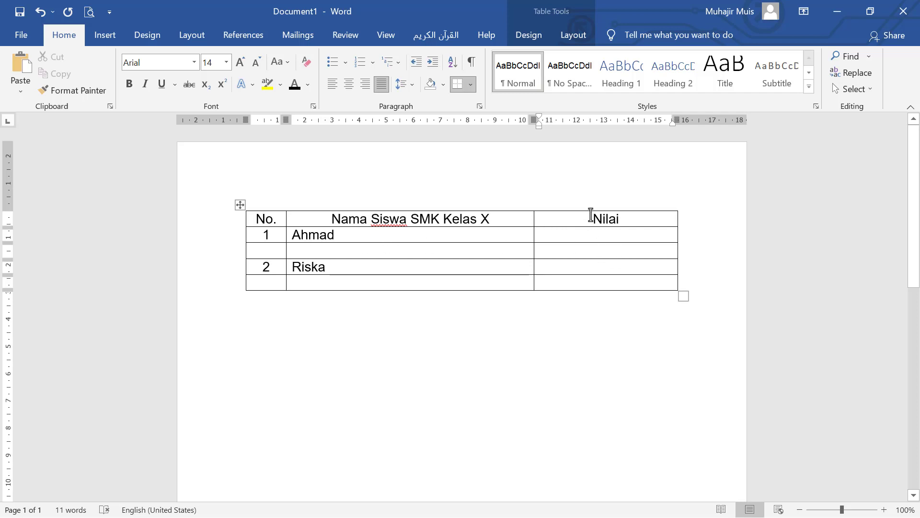
Delete the entire "Nilai" column from the table, and undo the deletion.
{"action": "left_click_drag", "start_coordinate": [591, 216], "coordinate": [641, 278]}
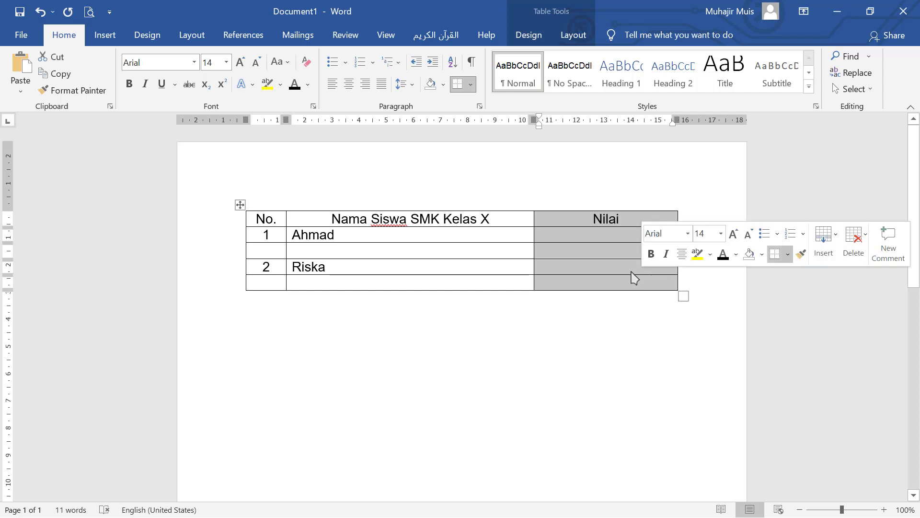
{"action": "right_click", "coordinate": [588, 240]}
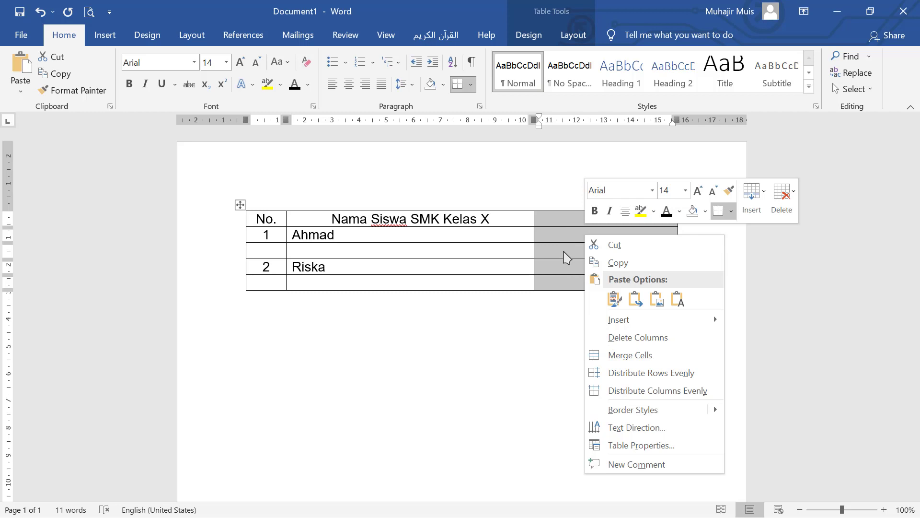
{"action": "left_click", "coordinate": [661, 342]}
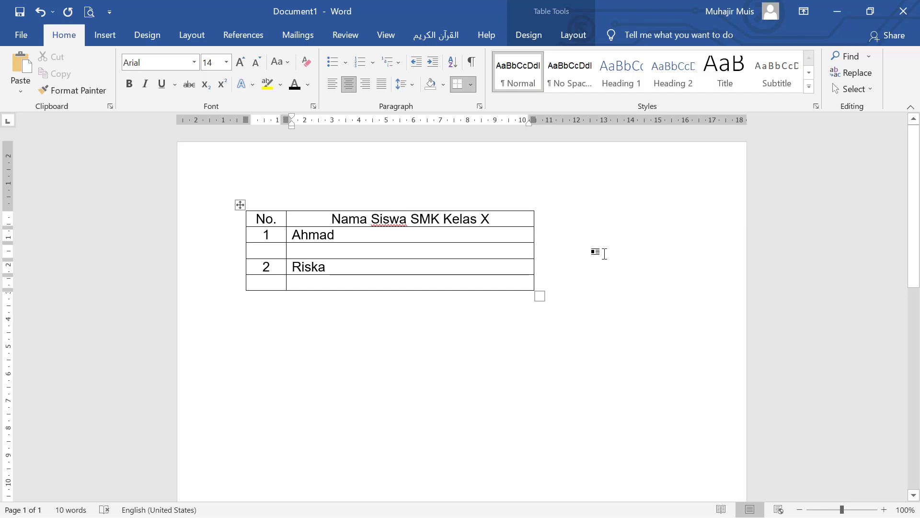
{"action": "key", "text": "ctrl+z"}
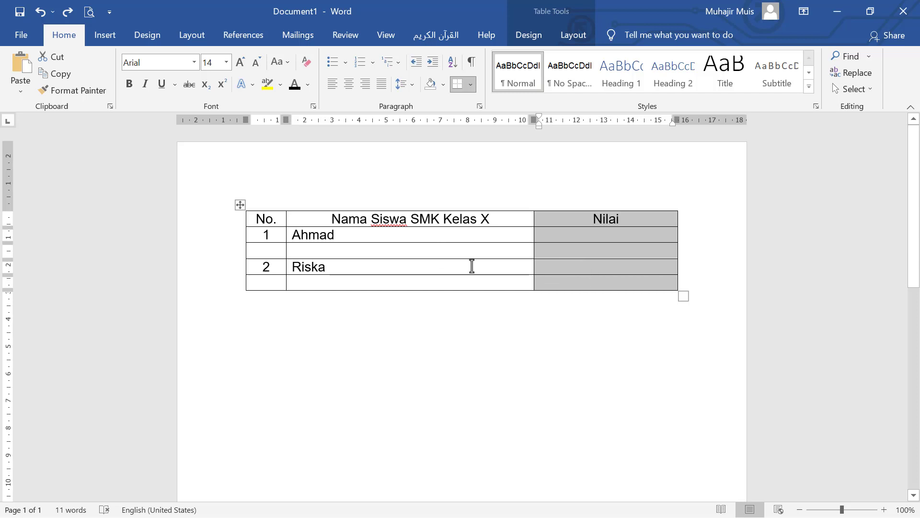
Delete the entire empty row between rows 1 and 2 using the Delete Cells options.
{"action": "left_click", "coordinate": [259, 247]}
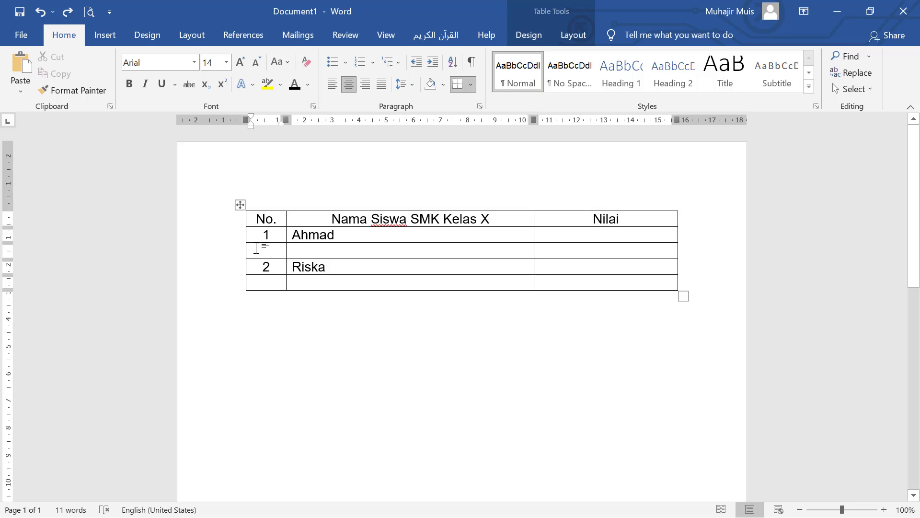
{"action": "left_click_drag", "start_coordinate": [255, 247], "coordinate": [564, 247]}
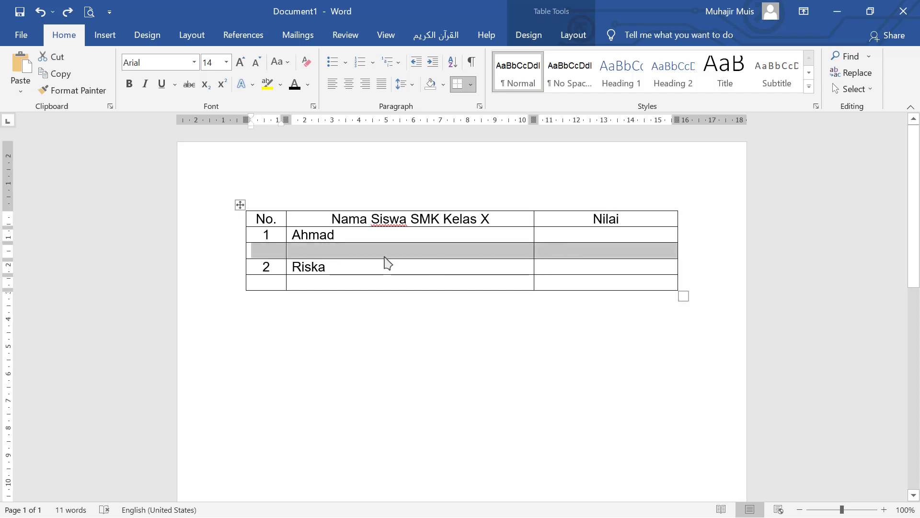
{"action": "left_click", "coordinate": [367, 251]}
{"action": "left_click", "coordinate": [276, 248]}
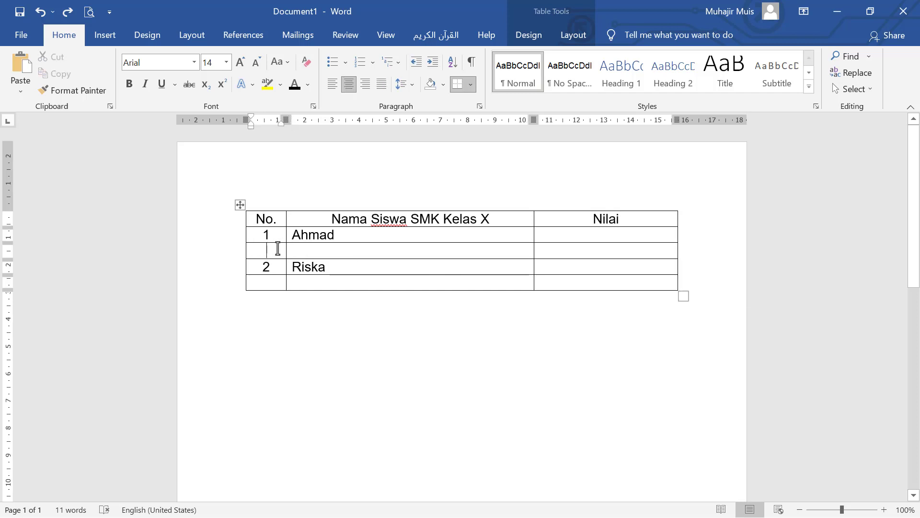
{"action": "left_click_drag", "start_coordinate": [286, 250], "coordinate": [265, 258]}
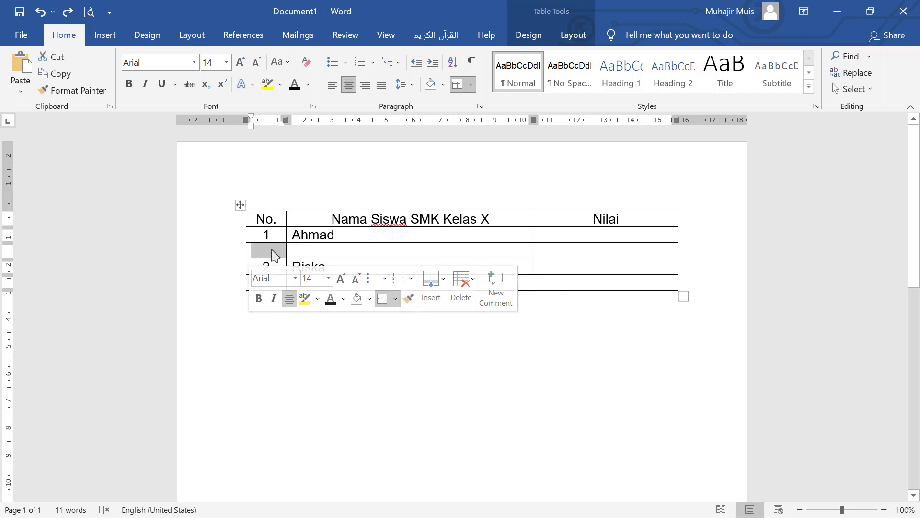
{"action": "right_click", "coordinate": [267, 251]}
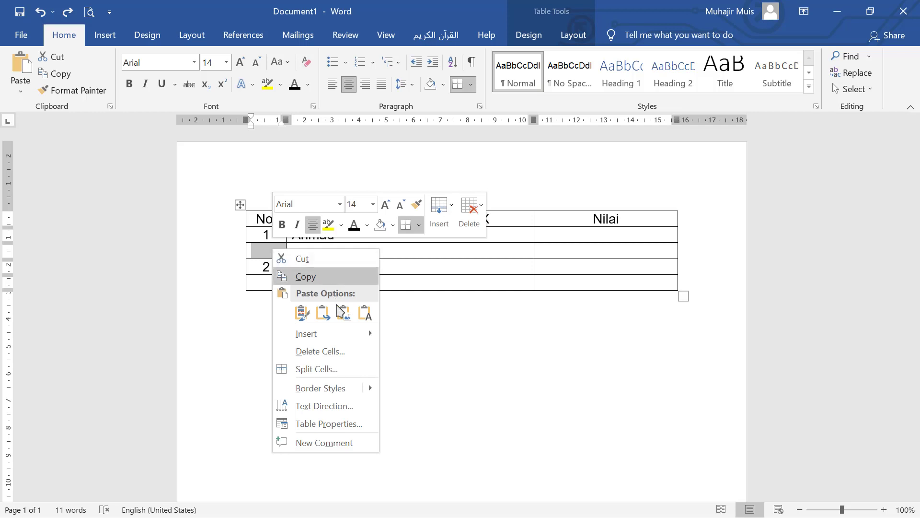
{"action": "left_click", "coordinate": [339, 352]}
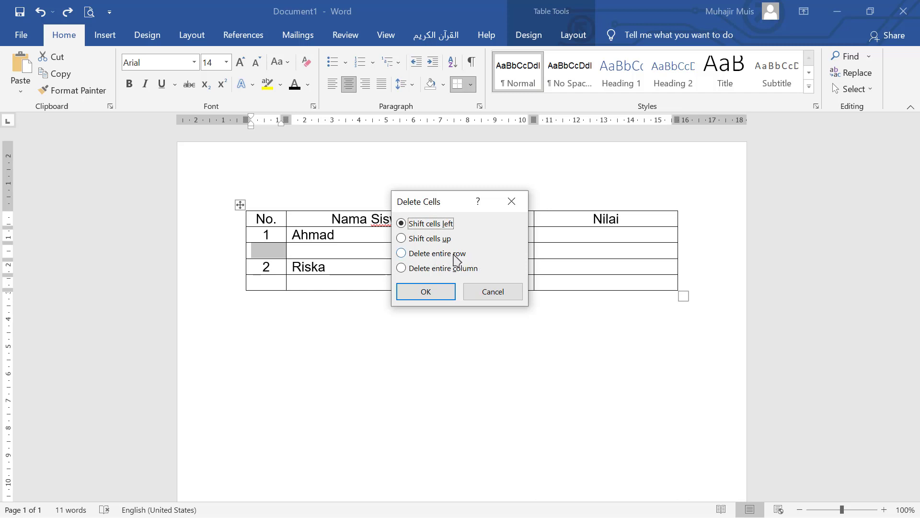
{"action": "left_click", "coordinate": [410, 253]}
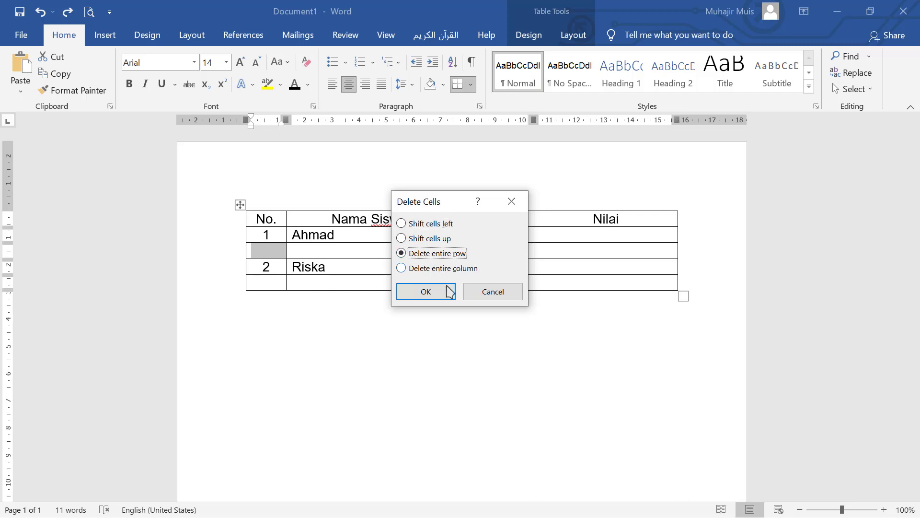
{"action": "left_click", "coordinate": [425, 291]}
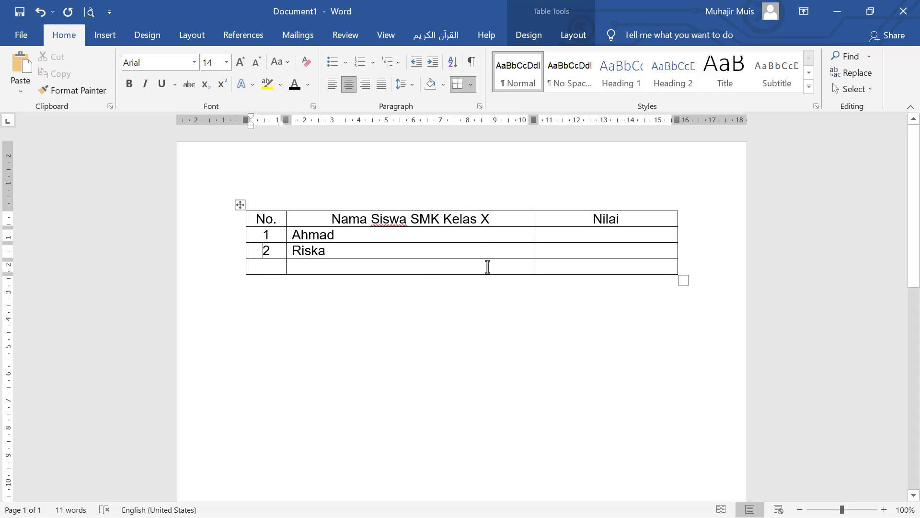
Merge the empty name and "Nilai" cells of the table's last row into one cell.
{"action": "left_click", "coordinate": [352, 269]}
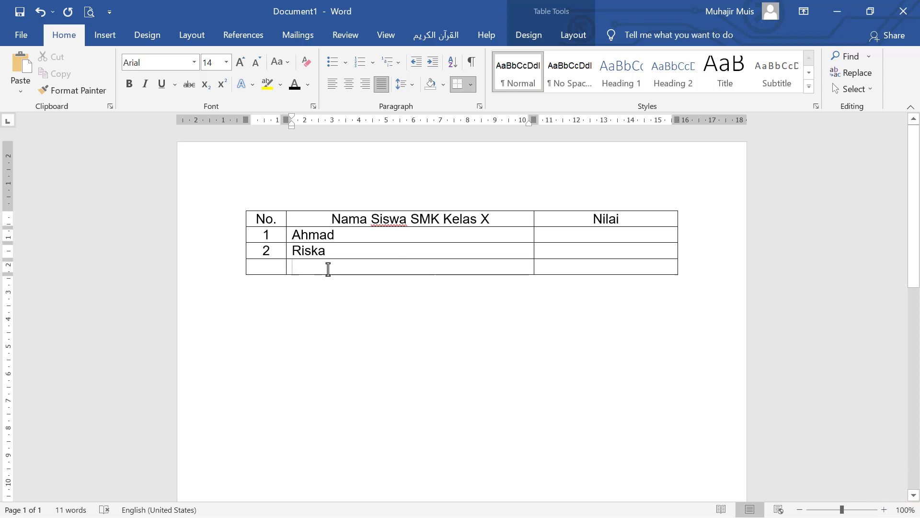
{"action": "left_click", "coordinate": [286, 269]}
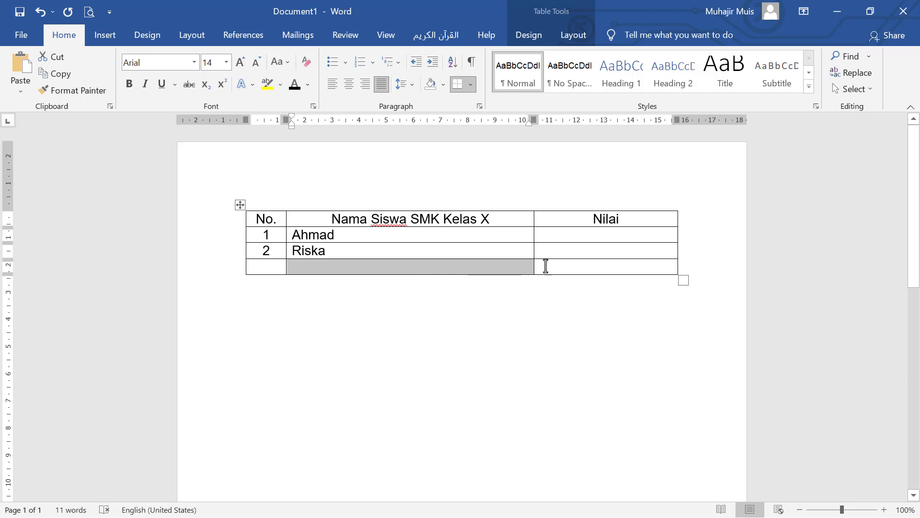
{"action": "left_click", "coordinate": [597, 266], "text": "shift"}
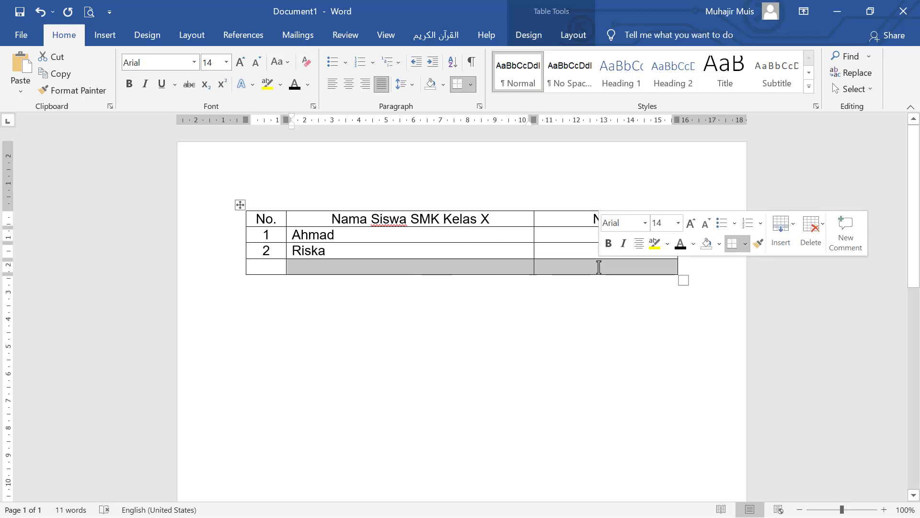
{"action": "right_click", "coordinate": [556, 268]}
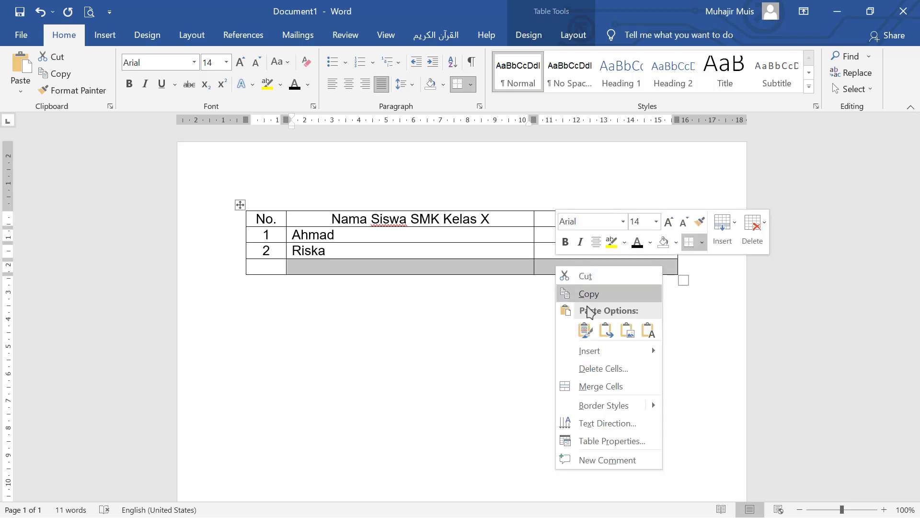
{"action": "left_click", "coordinate": [584, 387]}
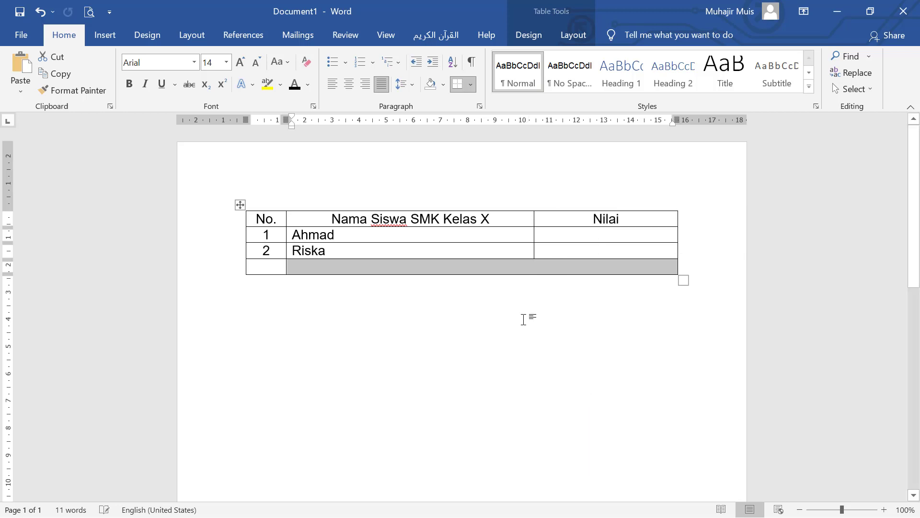
Undo the merge of the name and "Nilai" cells in the table's last row.
{"action": "left_click", "coordinate": [297, 265]}
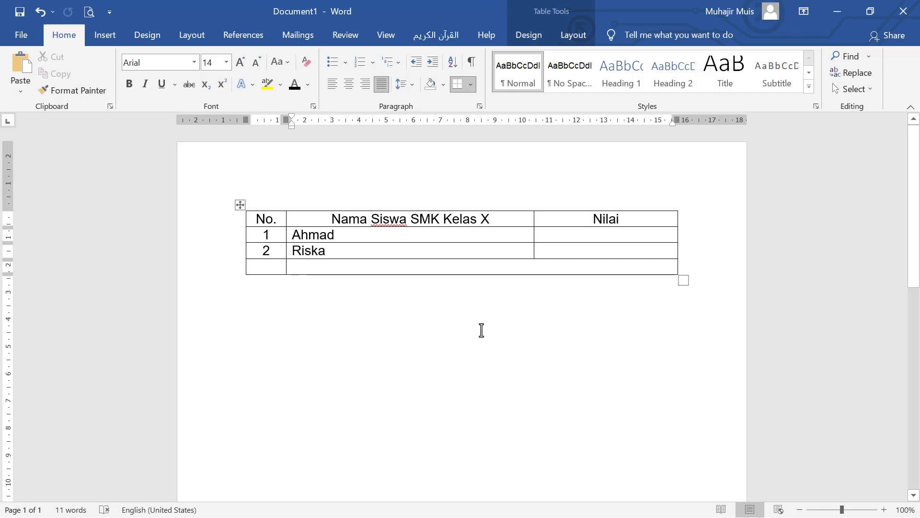
{"action": "key", "text": "ctrl+z"}
{"action": "left_click", "coordinate": [582, 252]}
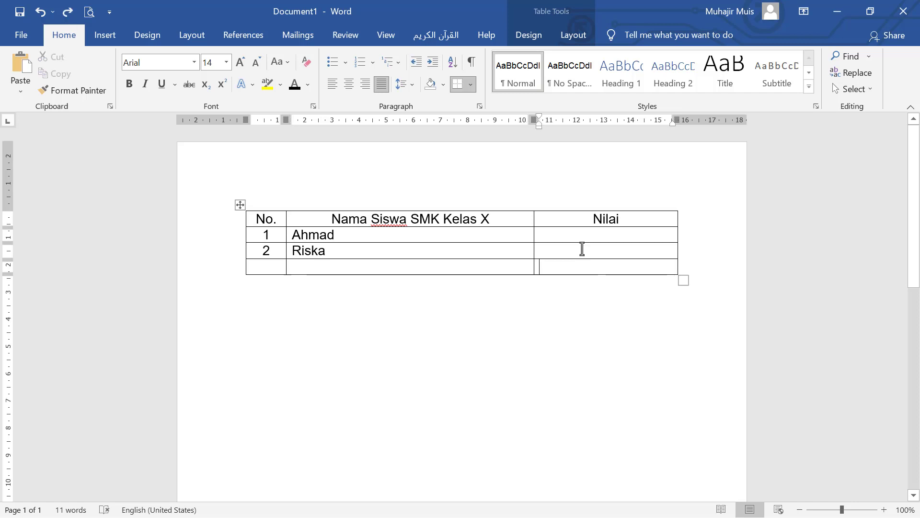
Merge the three empty cells below the "Nilai" header into one cell.
{"action": "left_click", "coordinate": [560, 232]}
{"action": "left_click_drag", "start_coordinate": [600, 244], "coordinate": [622, 263]}
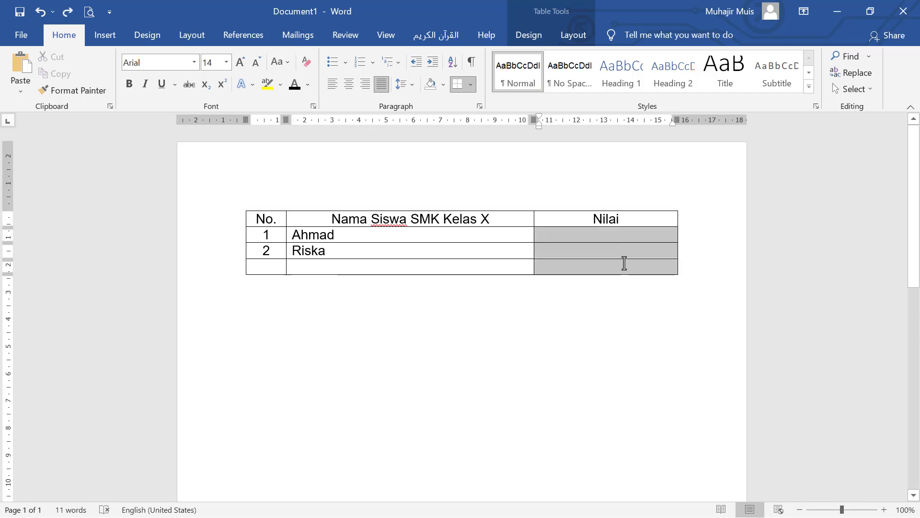
{"action": "right_click", "coordinate": [576, 268]}
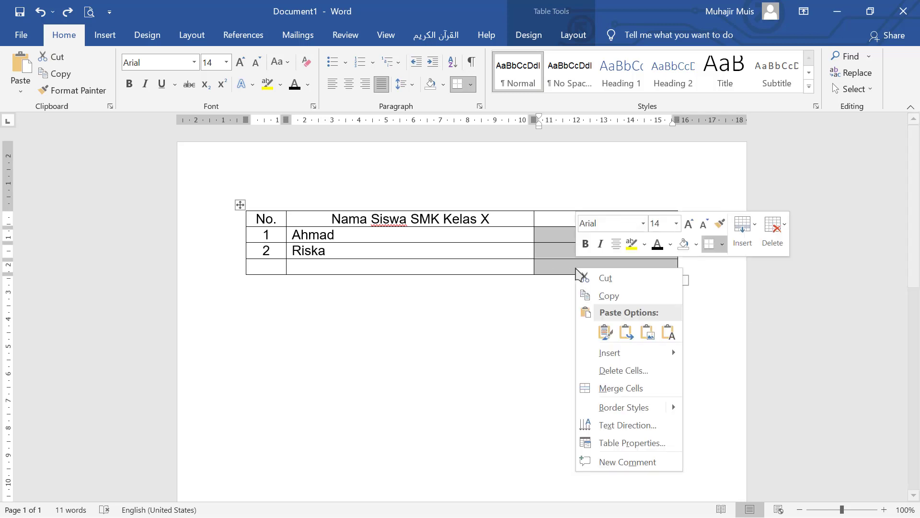
{"action": "left_click", "coordinate": [626, 389]}
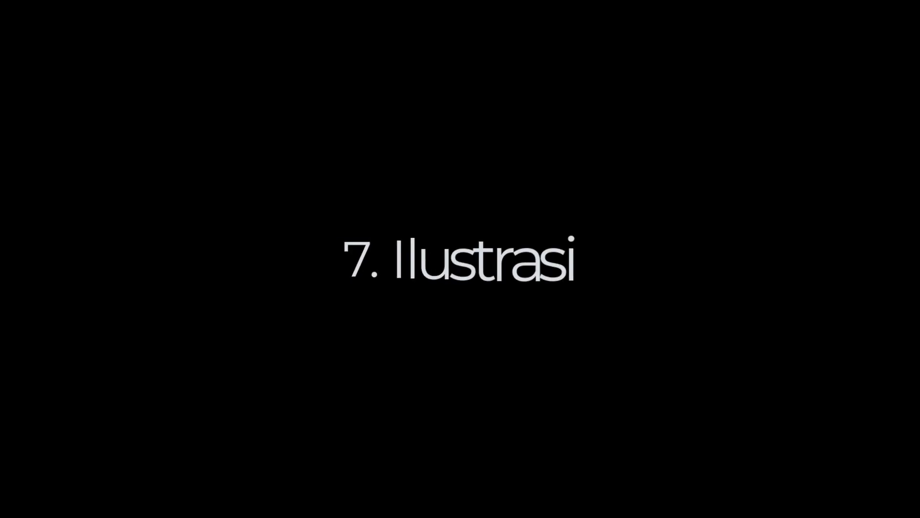
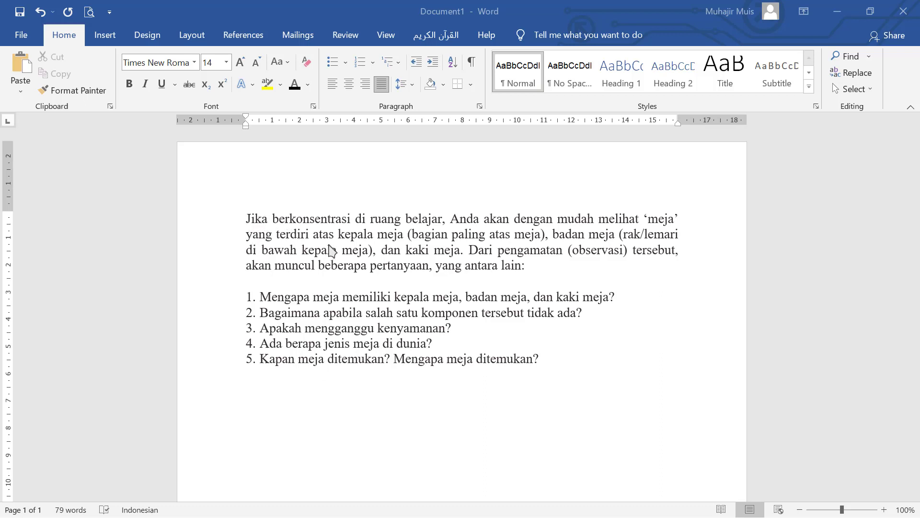
Insert the picture "meja belajar" from the device's Pictures folder before "Jika" at the start of the first paragraph.
{"action": "left_click", "coordinate": [249, 223]}
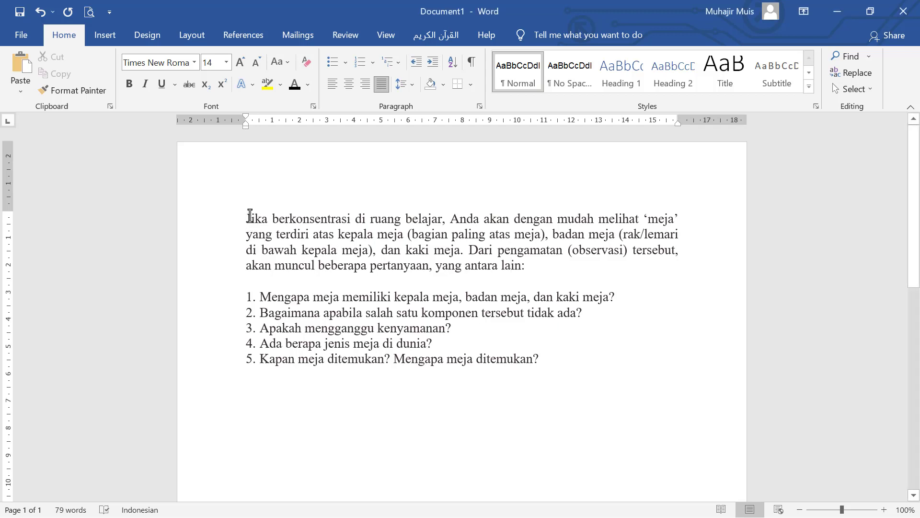
{"action": "left_click", "coordinate": [247, 217]}
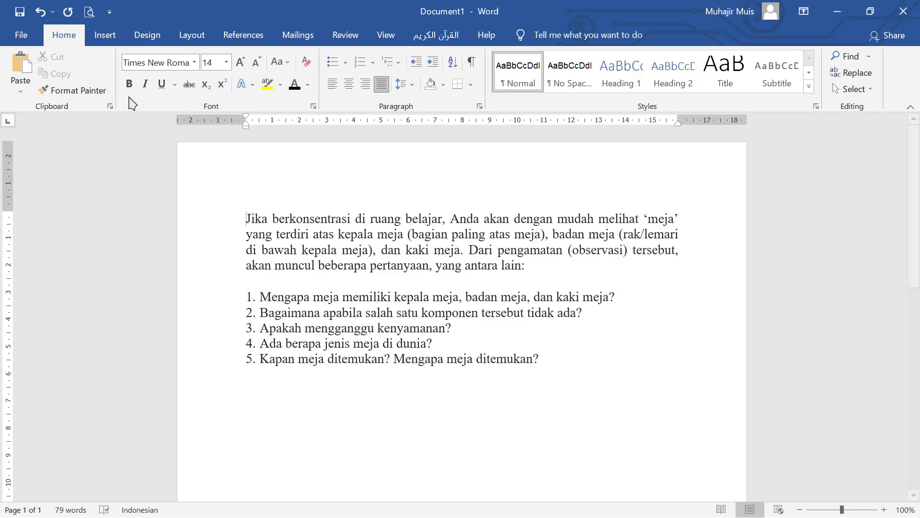
{"action": "left_click", "coordinate": [110, 42]}
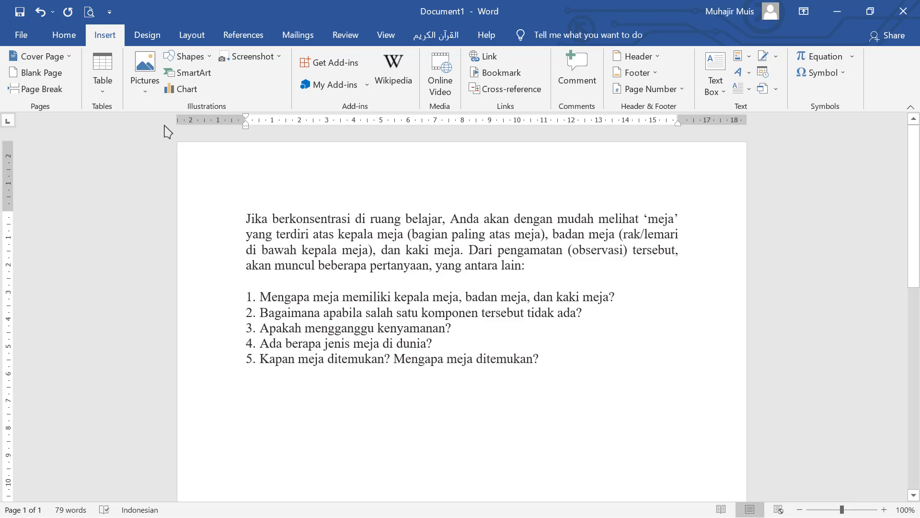
{"action": "left_click", "coordinate": [146, 79]}
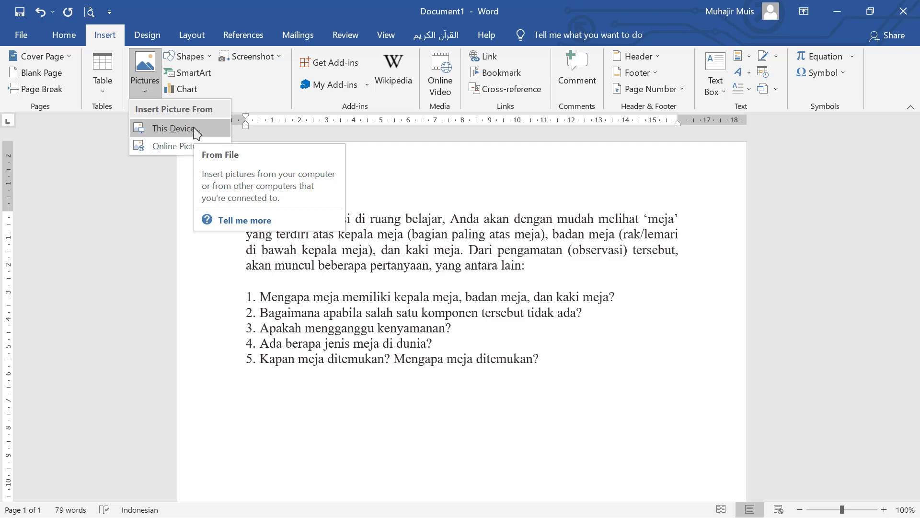
{"action": "left_click", "coordinate": [179, 132]}
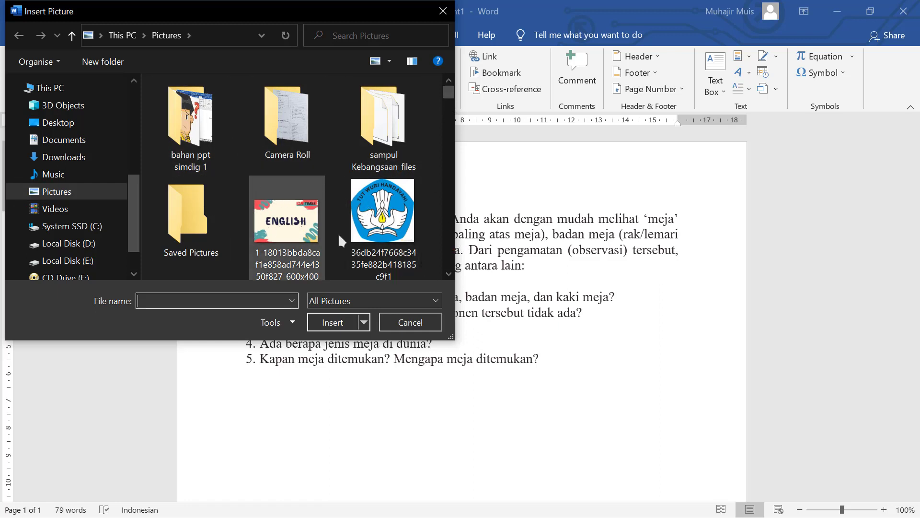
{"action": "left_click", "coordinate": [449, 277]}
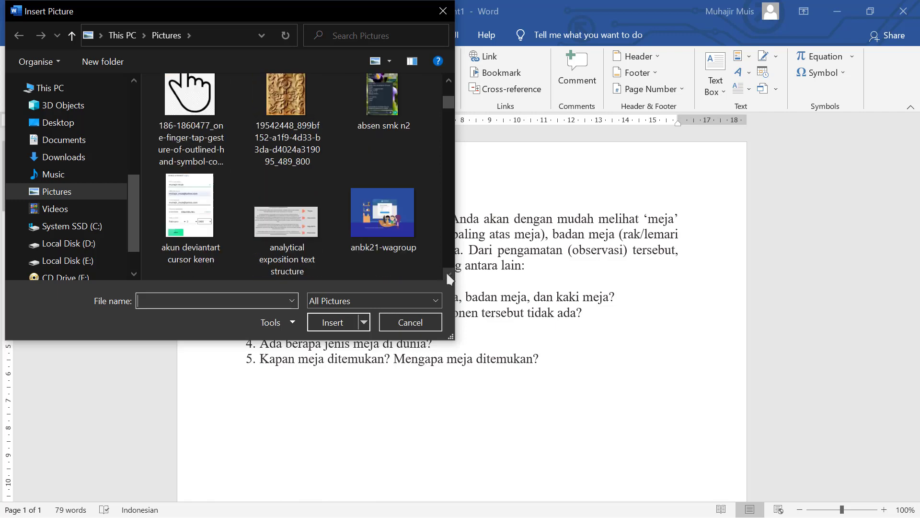
{"action": "left_click_drag", "start_coordinate": [449, 277], "coordinate": [453, 271]}
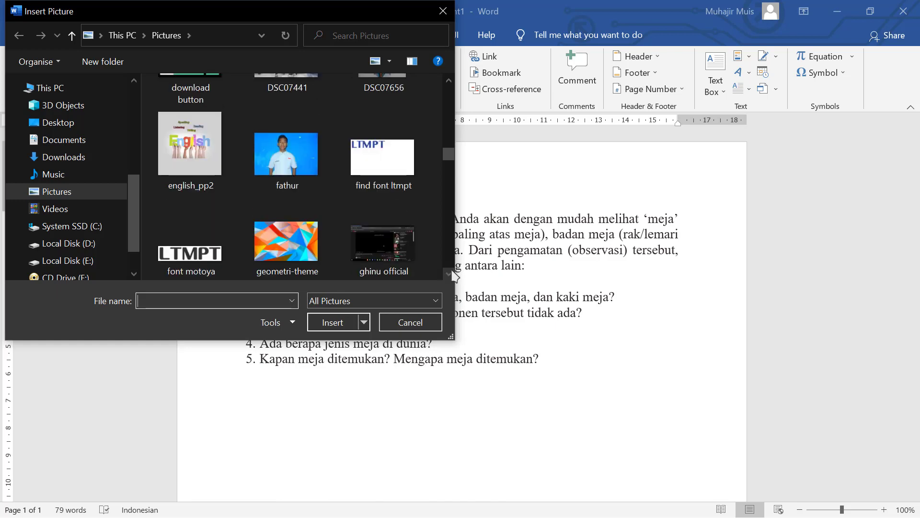
{"action": "left_click", "coordinate": [449, 274]}
{"action": "left_click", "coordinate": [449, 274]}
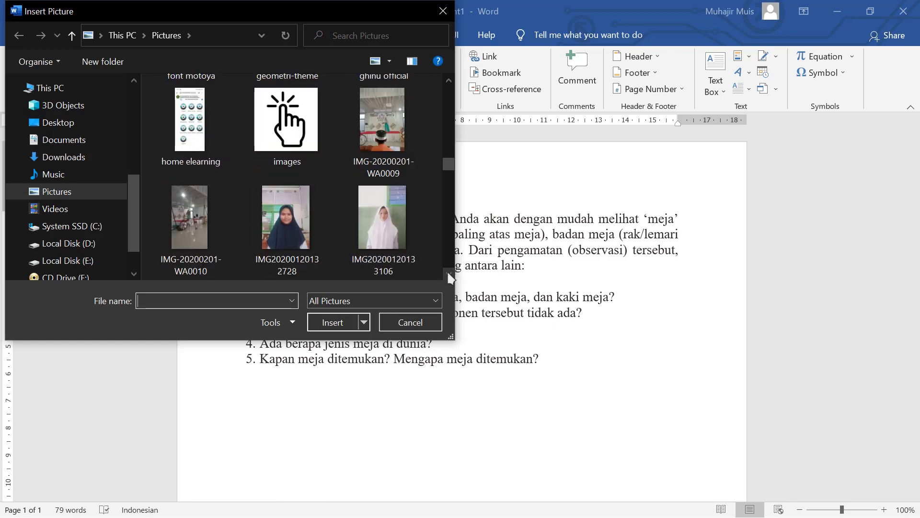
{"action": "left_click", "coordinate": [449, 274]}
{"action": "left_click", "coordinate": [449, 275]}
{"action": "left_click", "coordinate": [449, 274]}
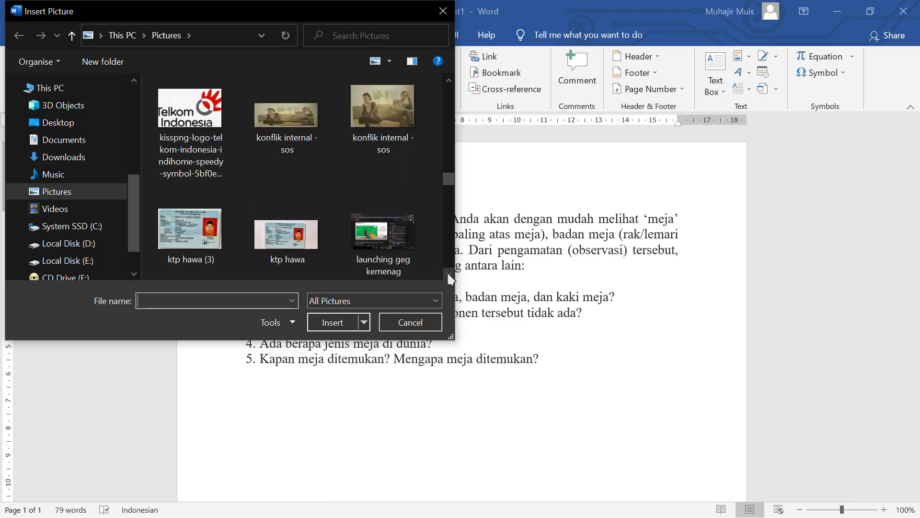
{"action": "left_click", "coordinate": [449, 274]}
{"action": "left_click", "coordinate": [449, 274]}
{"action": "left_click", "coordinate": [449, 274]}
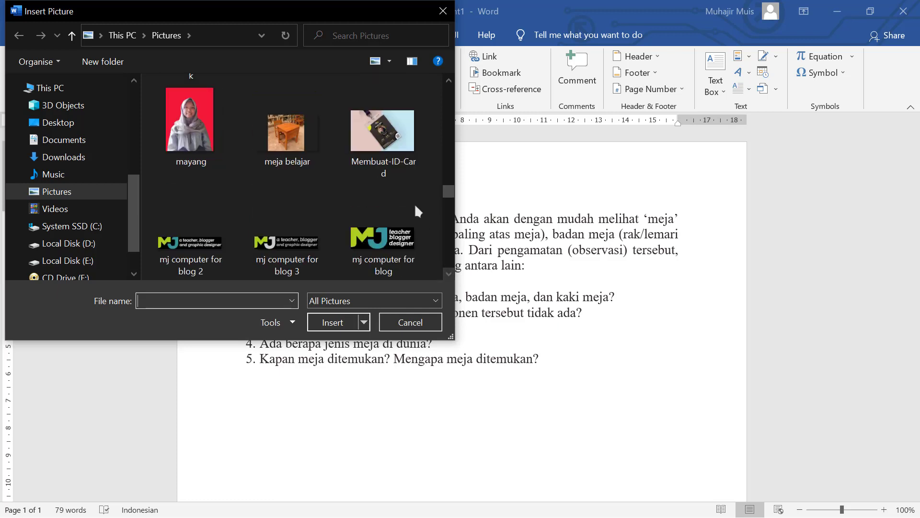
{"action": "left_click", "coordinate": [281, 142]}
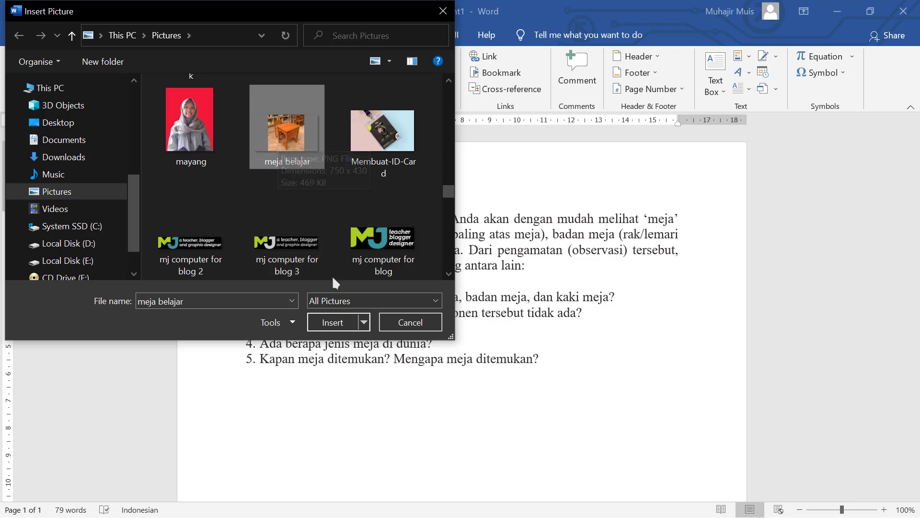
{"action": "left_click", "coordinate": [329, 322]}
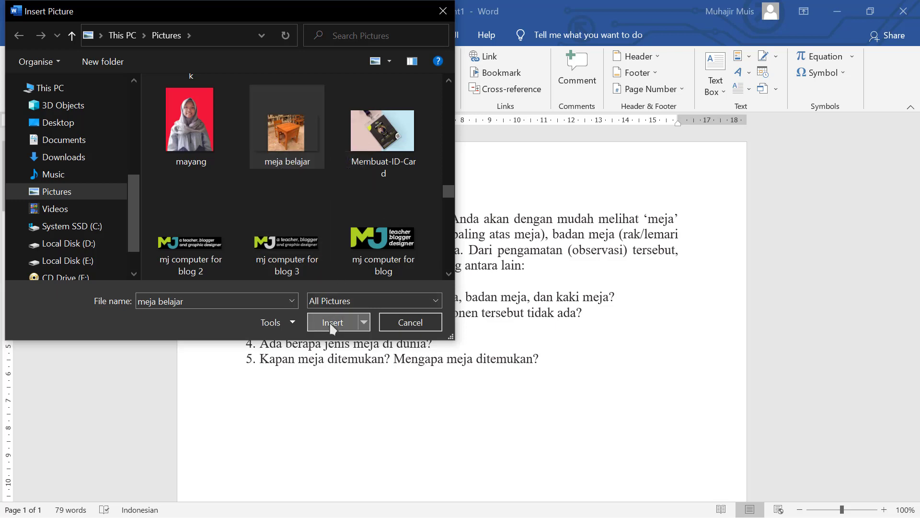
Shrink the desk picture proportionally to about 2.89 cm high and 5.05 cm wide.
{"action": "scroll", "coordinate": [415, 293], "scroll_direction": "down", "scroll_amount": 3}
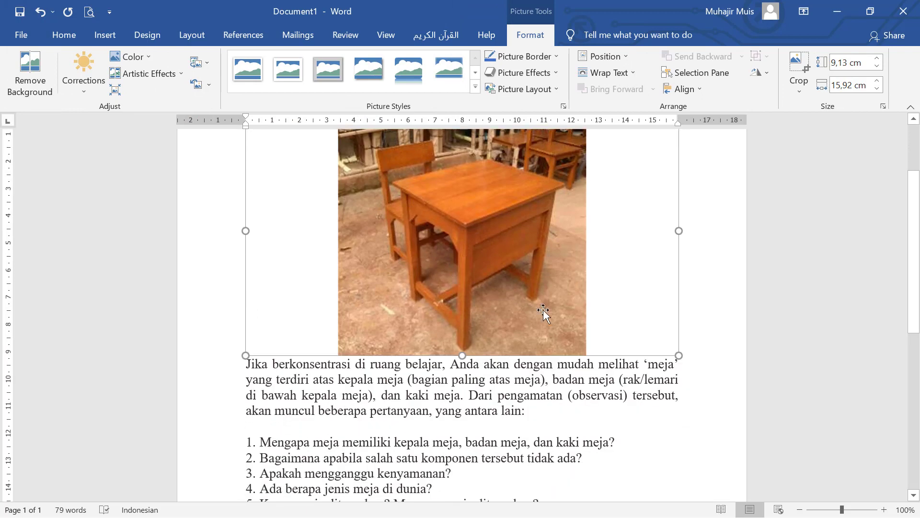
{"action": "scroll", "coordinate": [453, 242], "scroll_direction": "up", "scroll_amount": 1}
{"action": "scroll", "coordinate": [453, 242], "scroll_direction": "up", "scroll_amount": 1}
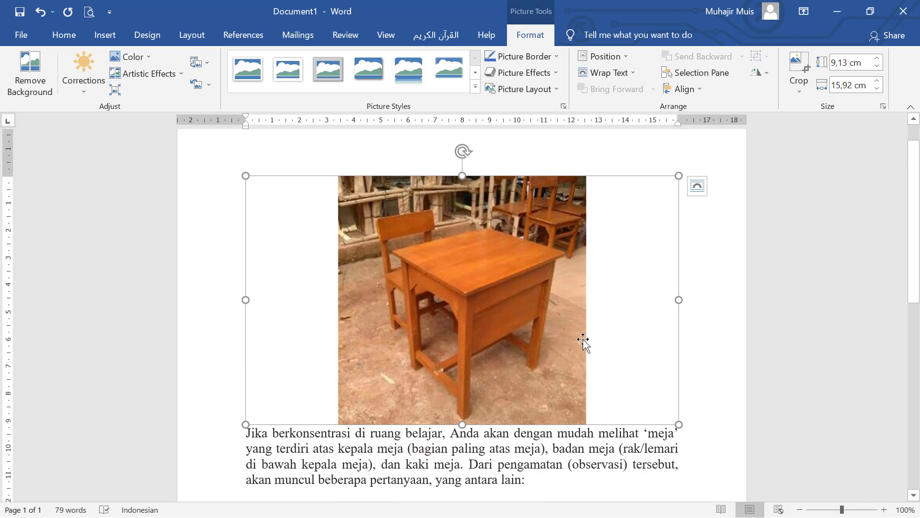
{"action": "scroll", "coordinate": [508, 355], "scroll_direction": "down", "scroll_amount": 1}
{"action": "scroll", "coordinate": [508, 354], "scroll_direction": "down", "scroll_amount": 2}
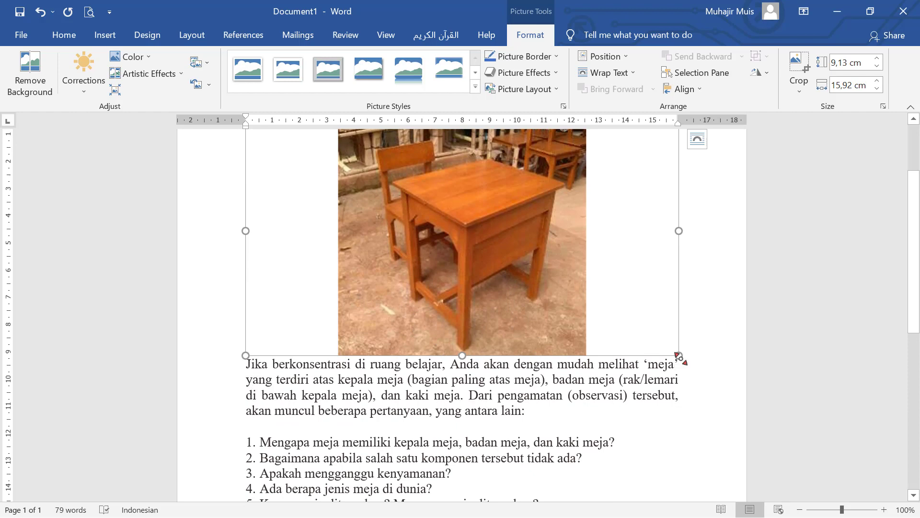
{"action": "left_click_drag", "start_coordinate": [679, 356], "coordinate": [451, 211]}
{"action": "scroll", "coordinate": [453, 216], "scroll_direction": "up", "scroll_amount": 3}
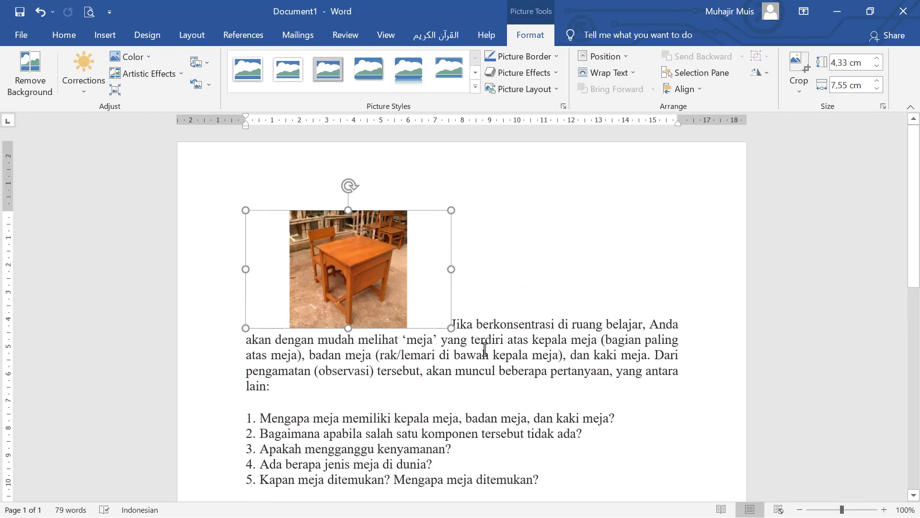
{"action": "left_click_drag", "start_coordinate": [451, 328], "coordinate": [382, 287]}
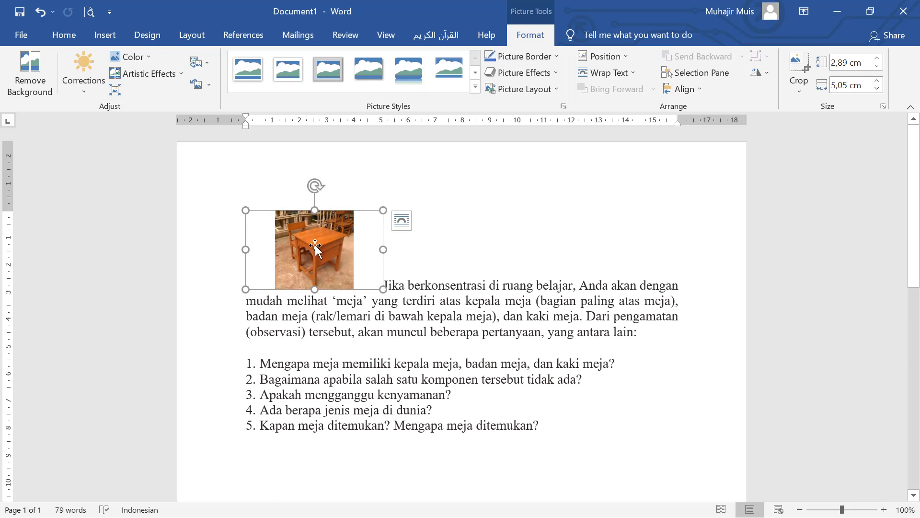
Crop the white margins off both sides of the desk picture, leaving it about 2.89 cm wide.
{"action": "left_click", "coordinate": [799, 65]}
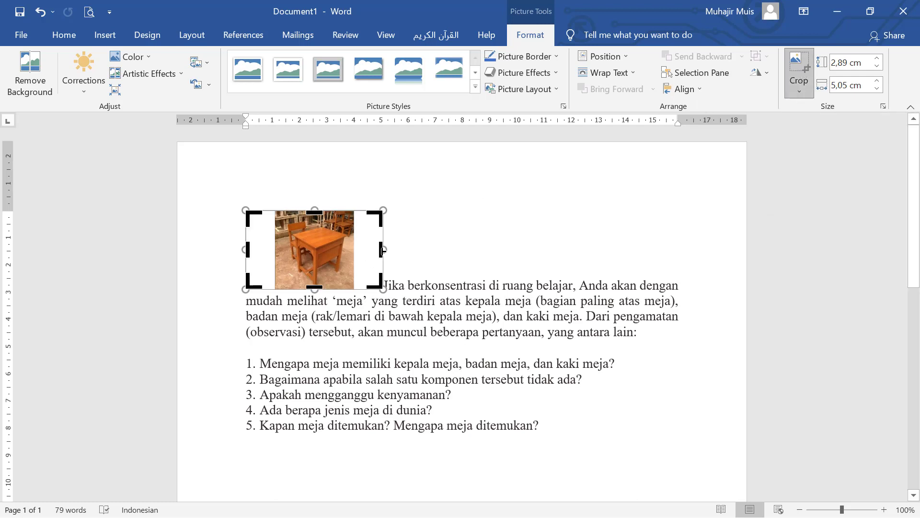
{"action": "left_click_drag", "start_coordinate": [383, 249], "coordinate": [354, 248]}
{"action": "left_click_drag", "start_coordinate": [245, 250], "coordinate": [276, 253]}
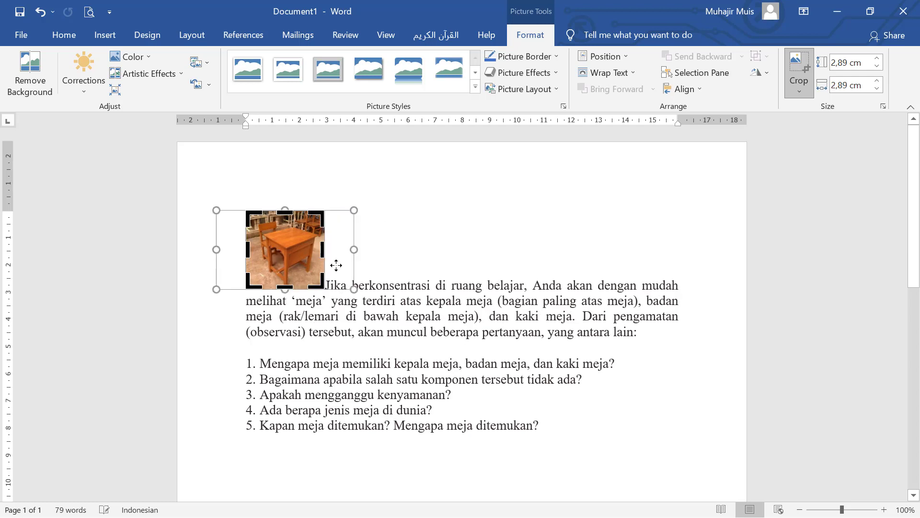
{"action": "left_click", "coordinate": [798, 67]}
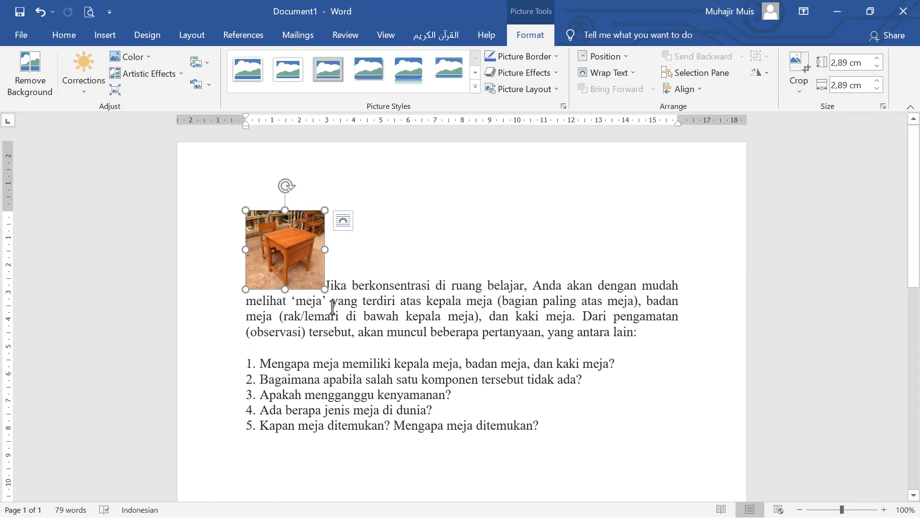
Enlarge the cropped desk picture proportionally by nearly half and deselect it.
{"action": "left_click_drag", "start_coordinate": [325, 289], "coordinate": [359, 324]}
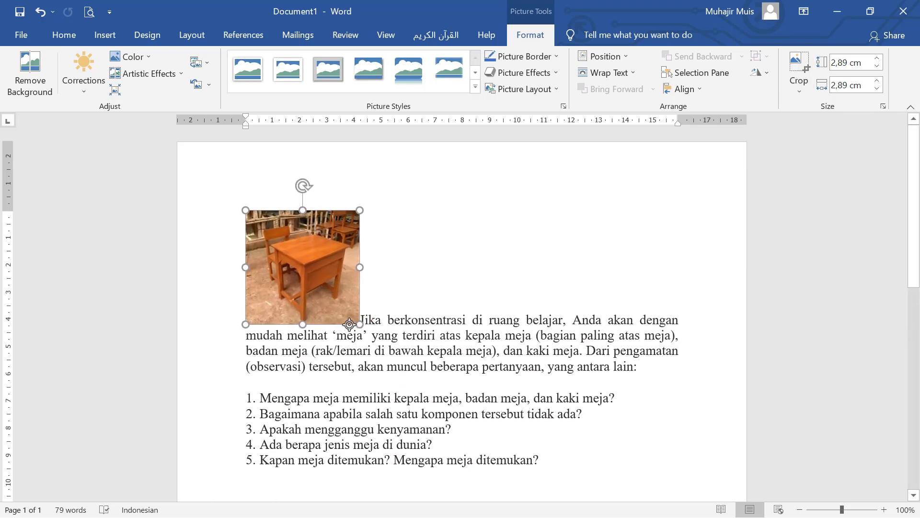
{"action": "left_click", "coordinate": [391, 335]}
{"action": "scroll", "coordinate": [288, 311], "scroll_direction": "down", "scroll_amount": 1}
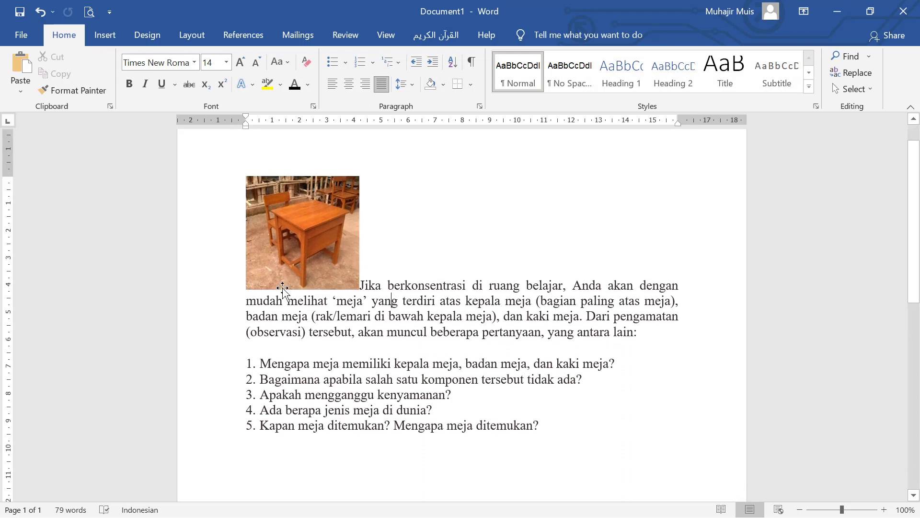
{"action": "left_click", "coordinate": [320, 267]}
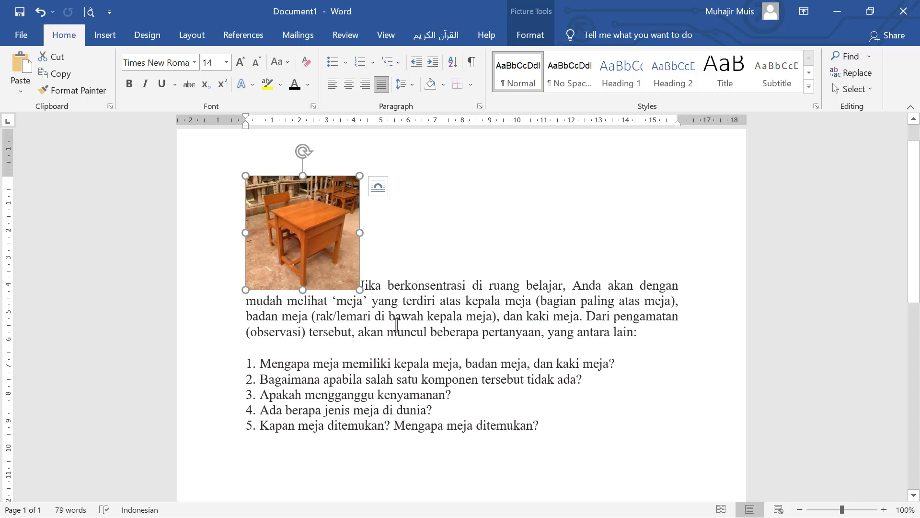
{"action": "left_click", "coordinate": [404, 301]}
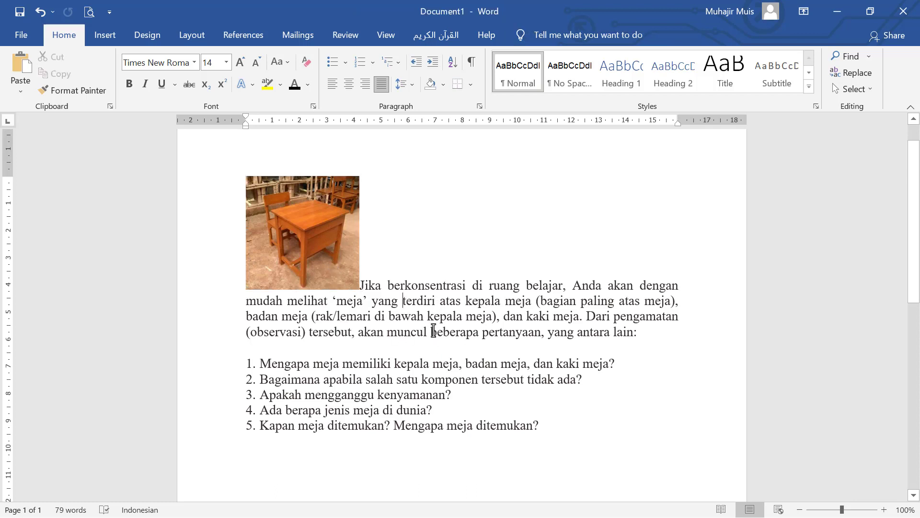
Set the desk picture's text wrapping to Square and shrink it proportionally to about the height of the opening paragraph.
{"action": "left_click", "coordinate": [292, 214]}
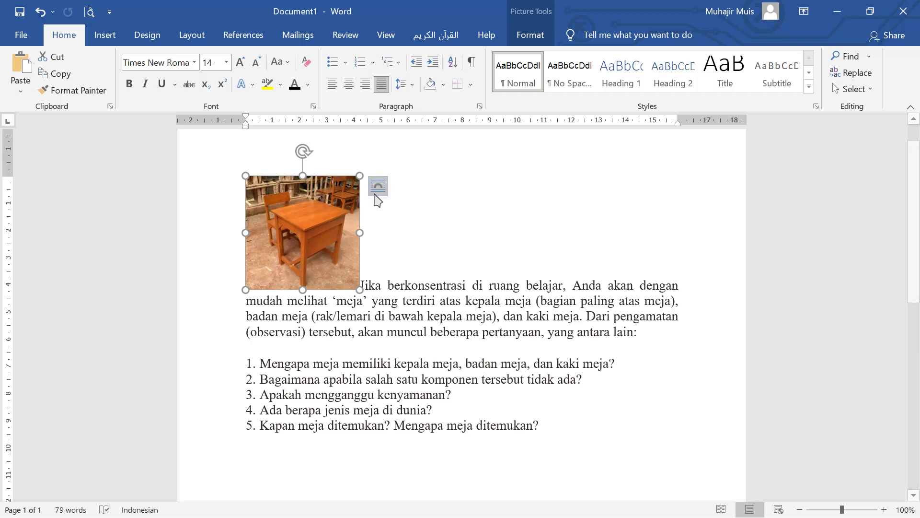
{"action": "left_click", "coordinate": [377, 191]}
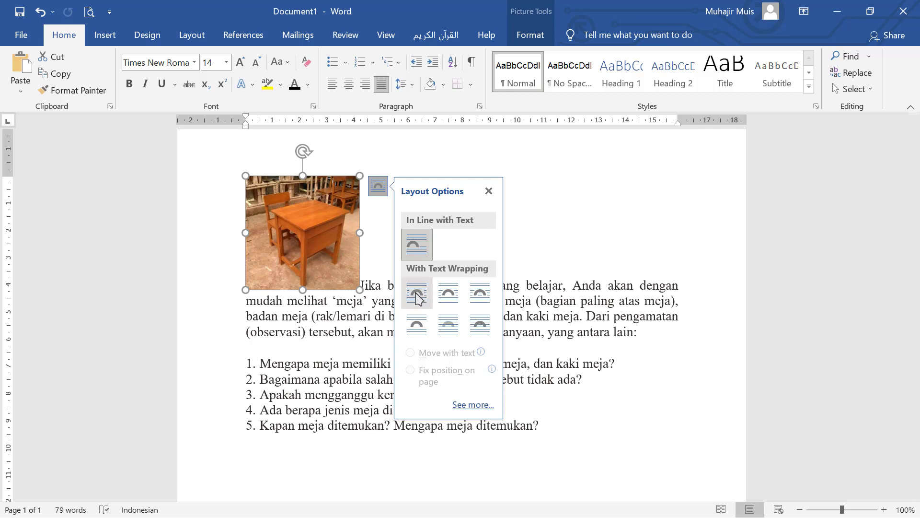
{"action": "left_click", "coordinate": [416, 293]}
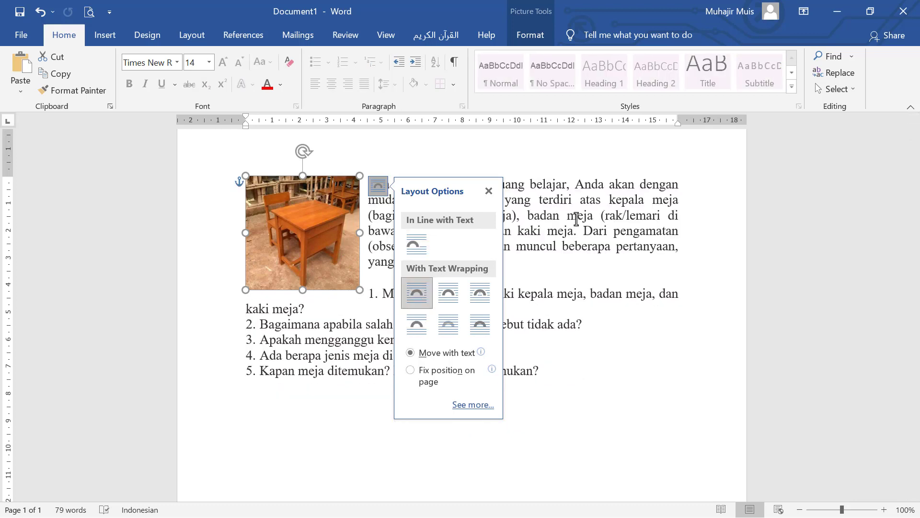
{"action": "left_click", "coordinate": [577, 219]}
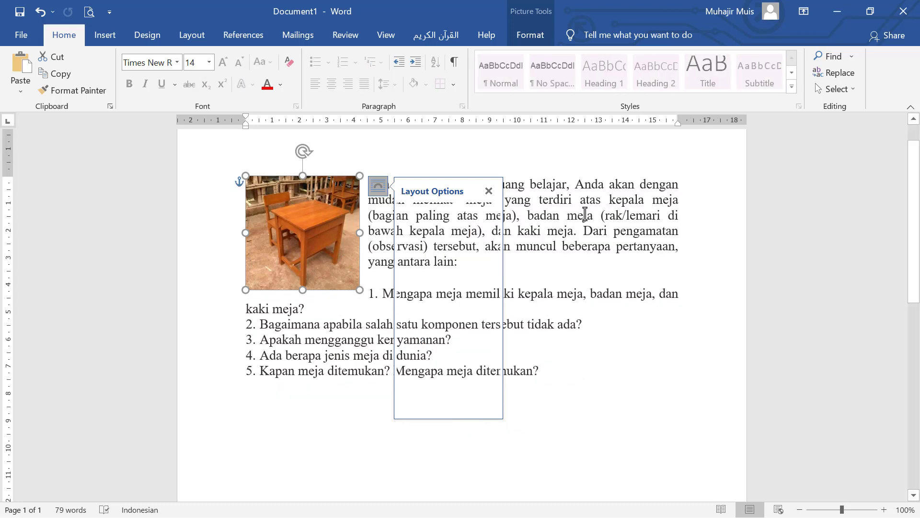
{"action": "left_click", "coordinate": [329, 263]}
{"action": "left_click_drag", "start_coordinate": [358, 289], "coordinate": [328, 258]}
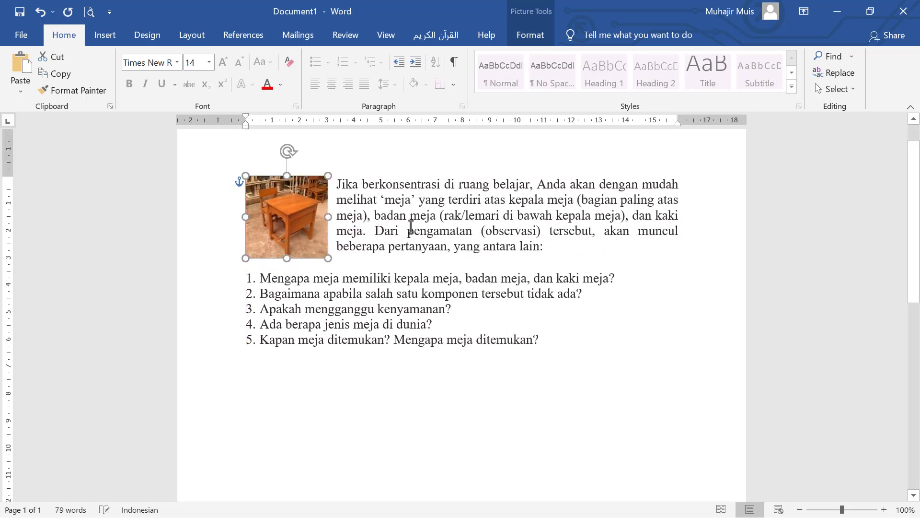
Deselect the desk picture and indent the first line of the opening paragraph beside it.
{"action": "left_click", "coordinate": [415, 231]}
{"action": "scroll", "coordinate": [351, 252], "scroll_direction": "up", "scroll_amount": 1}
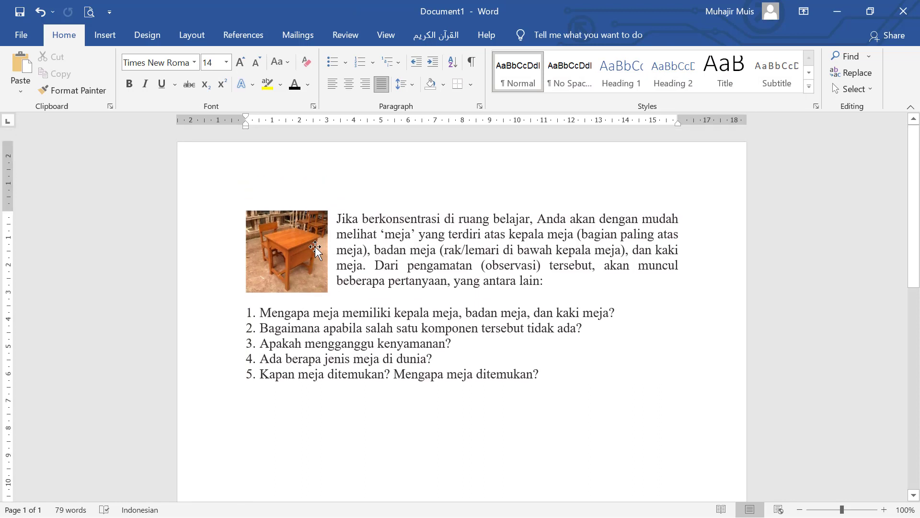
{"action": "left_click", "coordinate": [278, 240]}
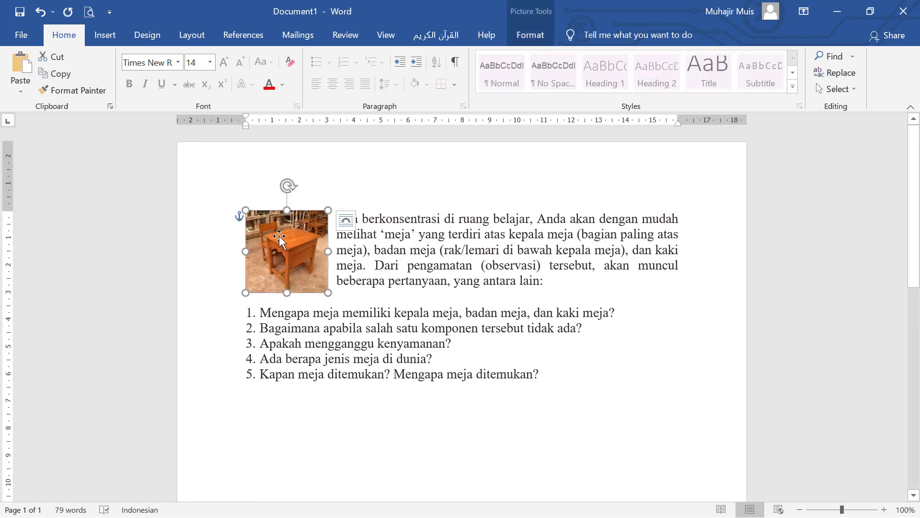
{"action": "left_click", "coordinate": [395, 257]}
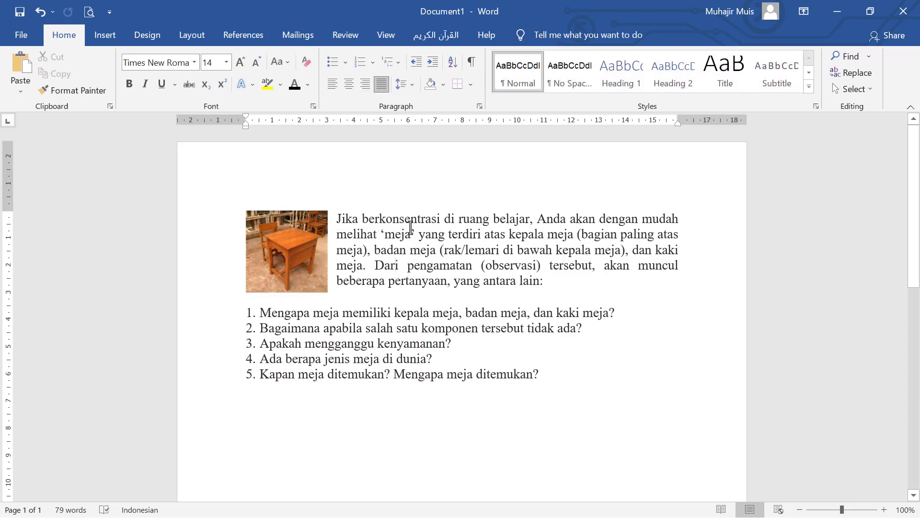
{"action": "left_click", "coordinate": [338, 223]}
{"action": "key", "text": "Tab"}
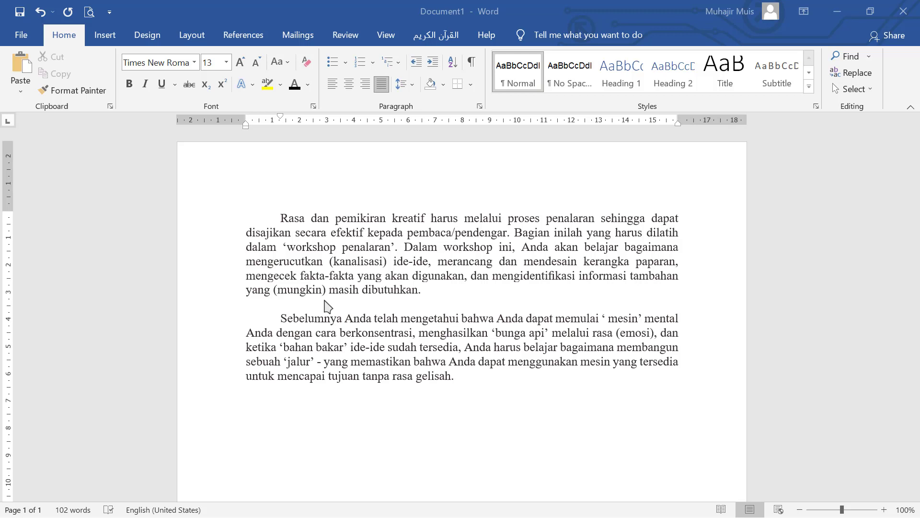
{"action": "left_click", "coordinate": [282, 215]}
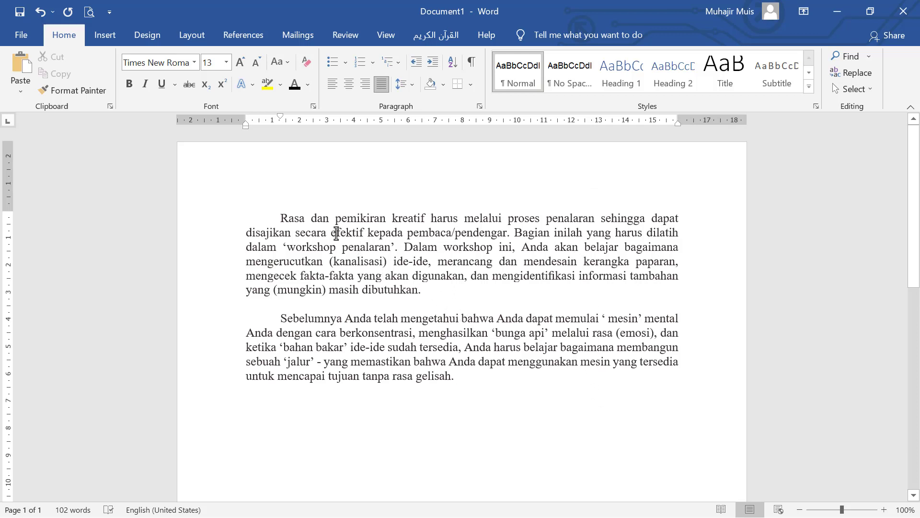
{"action": "left_click", "coordinate": [282, 218]}
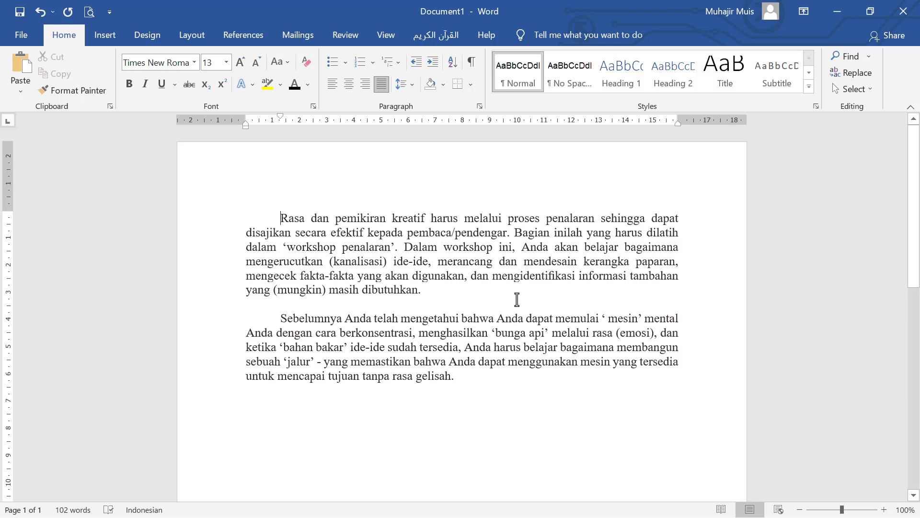
{"action": "left_click", "coordinate": [456, 232]}
{"action": "left_click", "coordinate": [366, 246]}
{"action": "left_click_drag", "start_coordinate": [283, 213], "coordinate": [480, 375]}
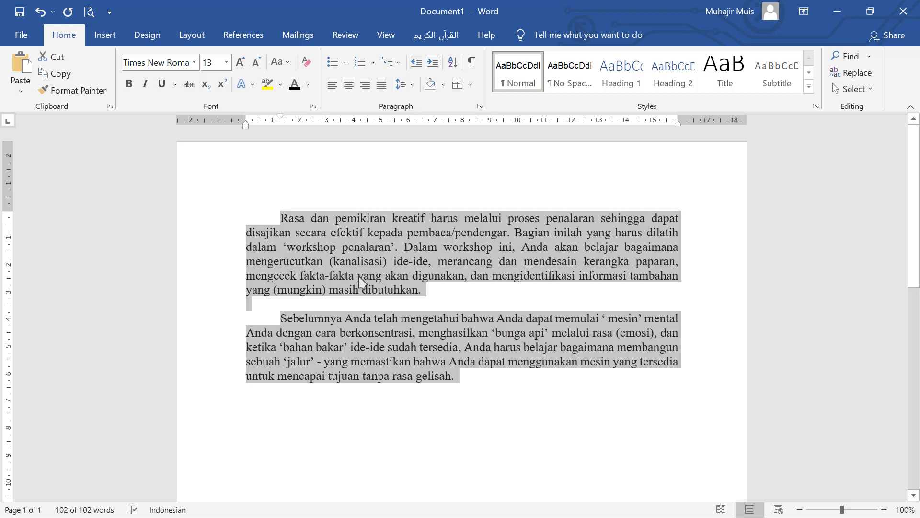
{"action": "left_click", "coordinate": [347, 261]}
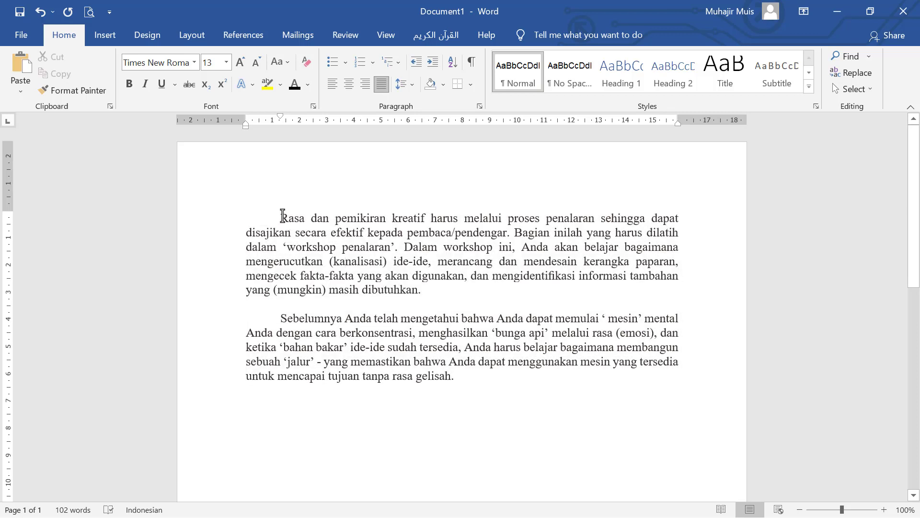
Arrange both paragraphs of the text in two equal columns and deselect them.
{"action": "left_click_drag", "start_coordinate": [282, 216], "coordinate": [457, 369]}
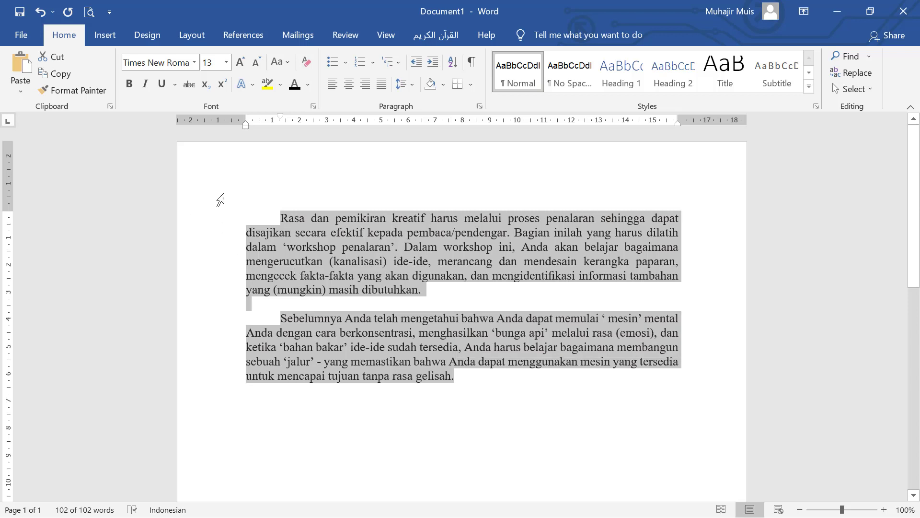
{"action": "left_click", "coordinate": [194, 40]}
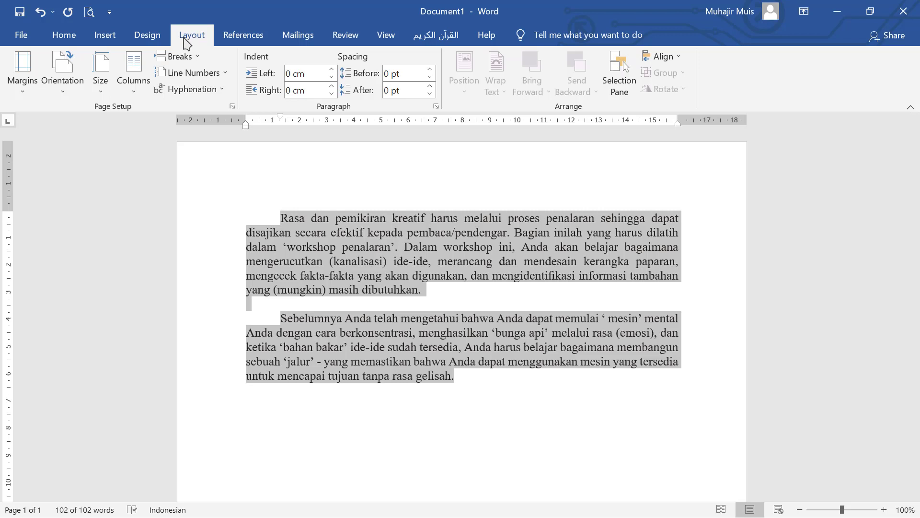
{"action": "left_click", "coordinate": [137, 91]}
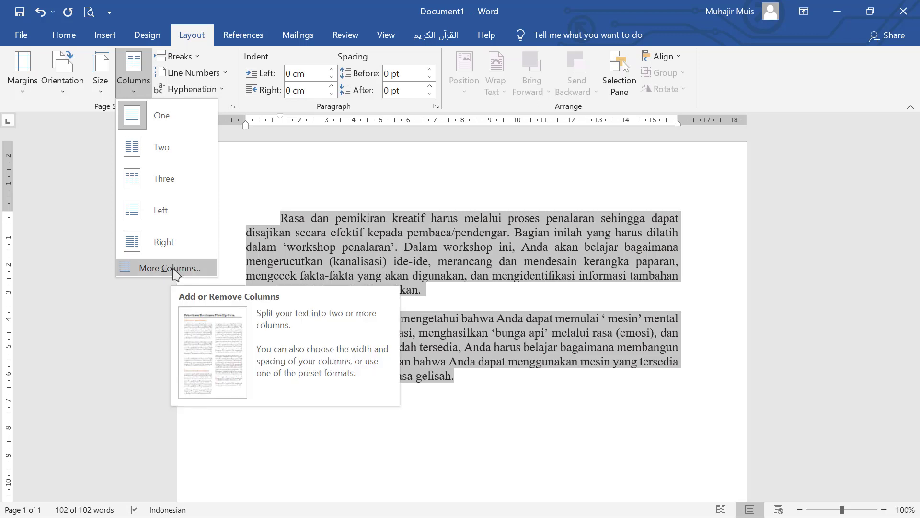
{"action": "left_click", "coordinate": [180, 157]}
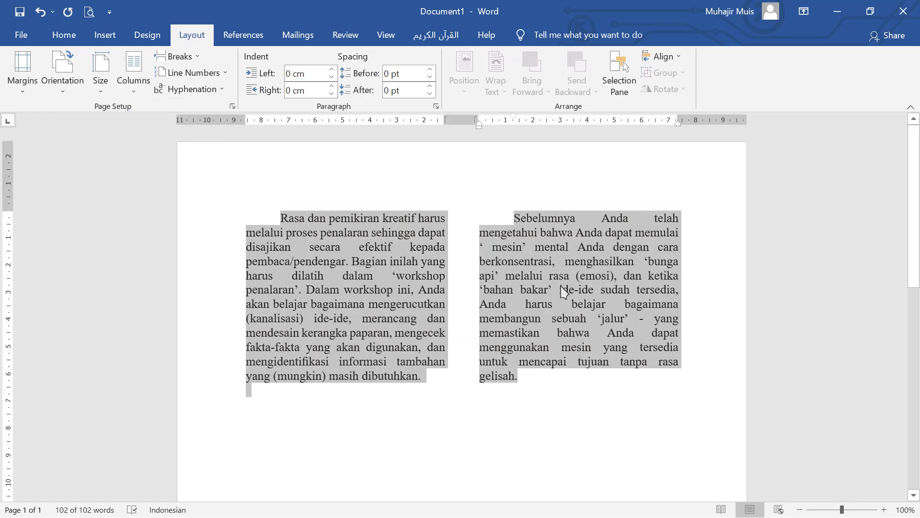
{"action": "left_click", "coordinate": [297, 292]}
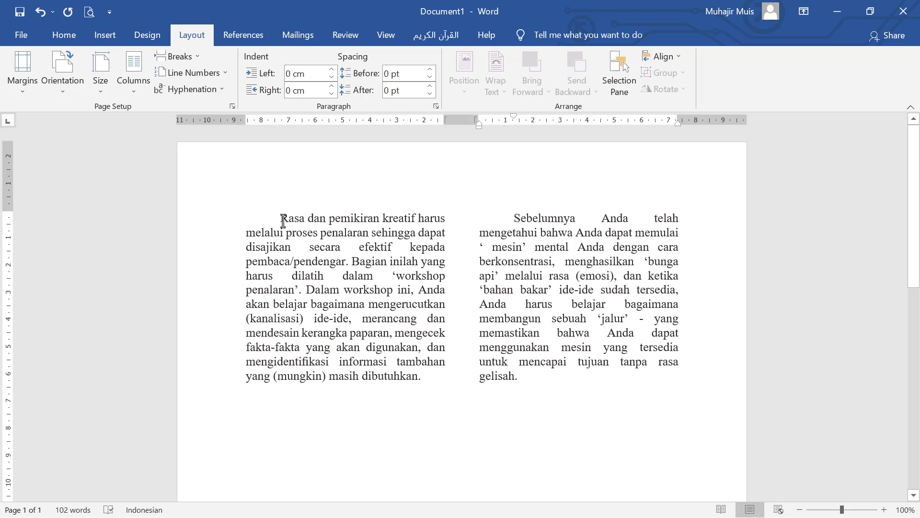
Return both paragraphs to a single-column layout and deselect them.
{"action": "left_click_drag", "start_coordinate": [298, 218], "coordinate": [524, 382]}
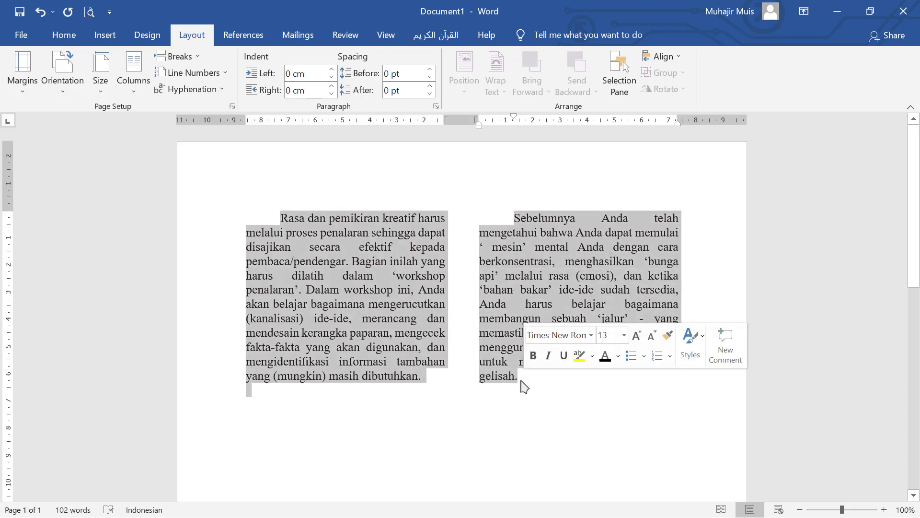
{"action": "left_click", "coordinate": [139, 96]}
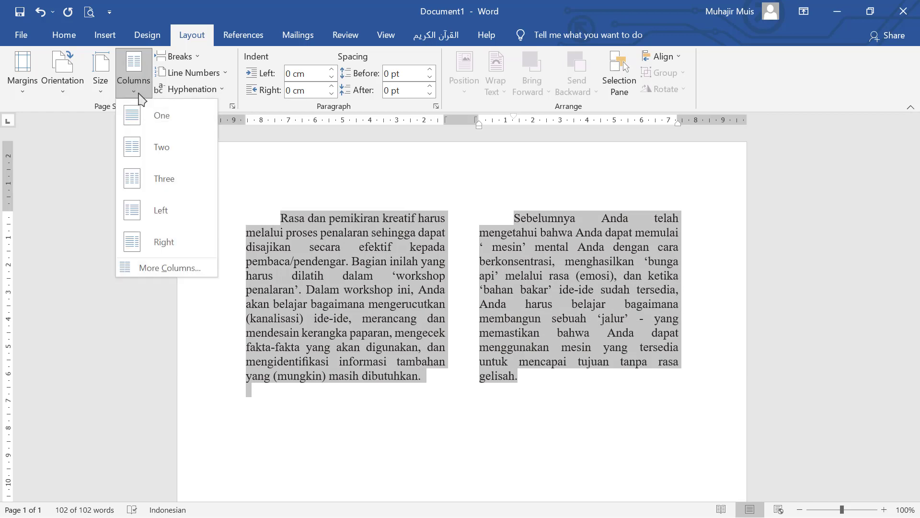
{"action": "left_click", "coordinate": [161, 116]}
{"action": "left_click", "coordinate": [481, 338]}
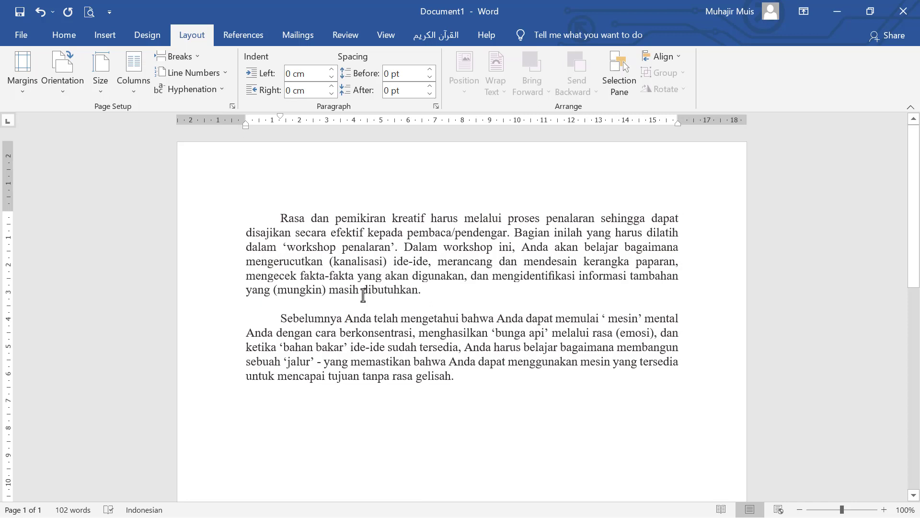
Split the two single-column paragraphs into the Two columns layout again and deselect the text.
{"action": "left_click_drag", "start_coordinate": [282, 218], "coordinate": [455, 377]}
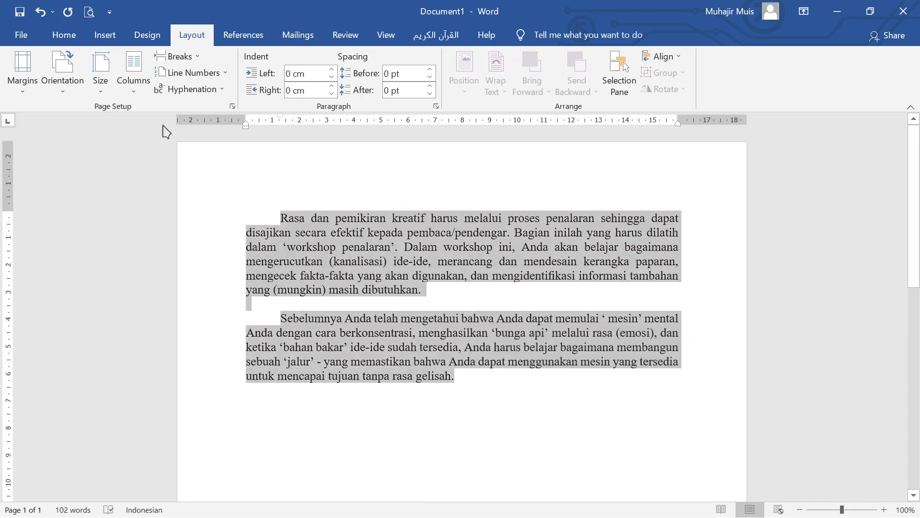
{"action": "left_click", "coordinate": [139, 90]}
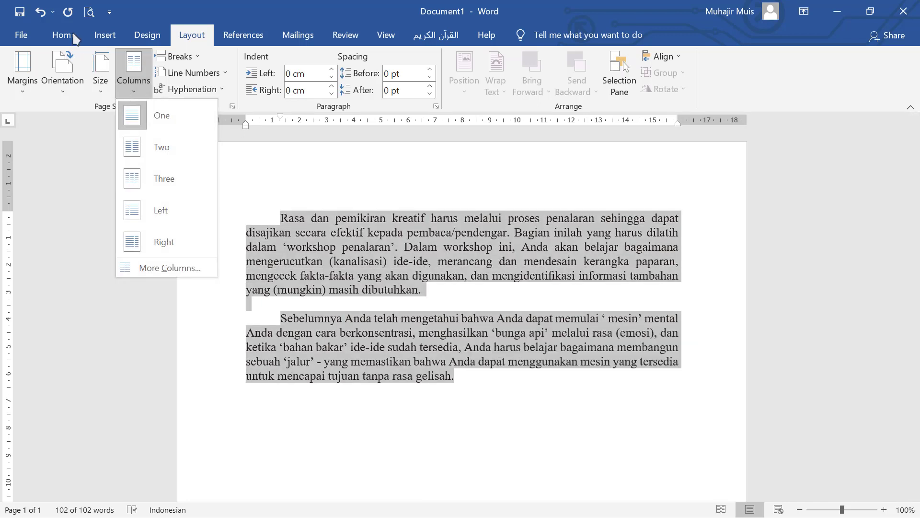
{"action": "left_click", "coordinate": [67, 35]}
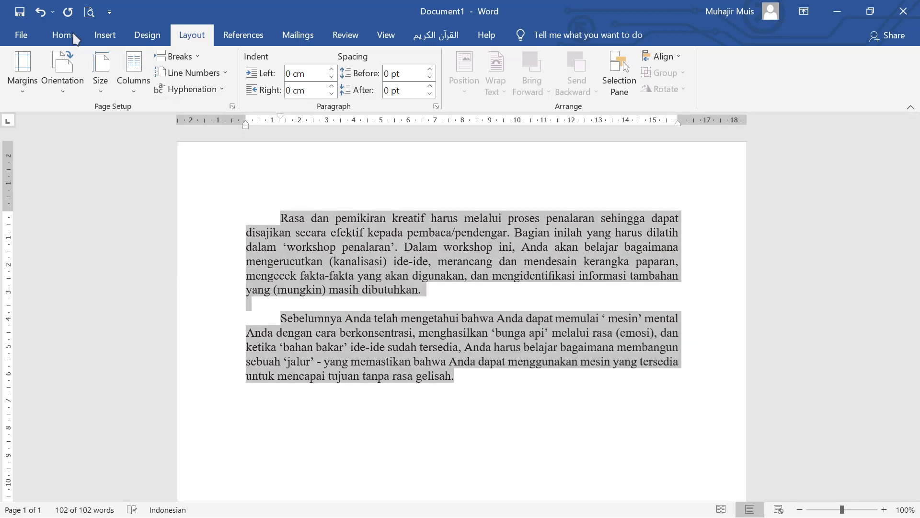
{"action": "left_click", "coordinate": [201, 36]}
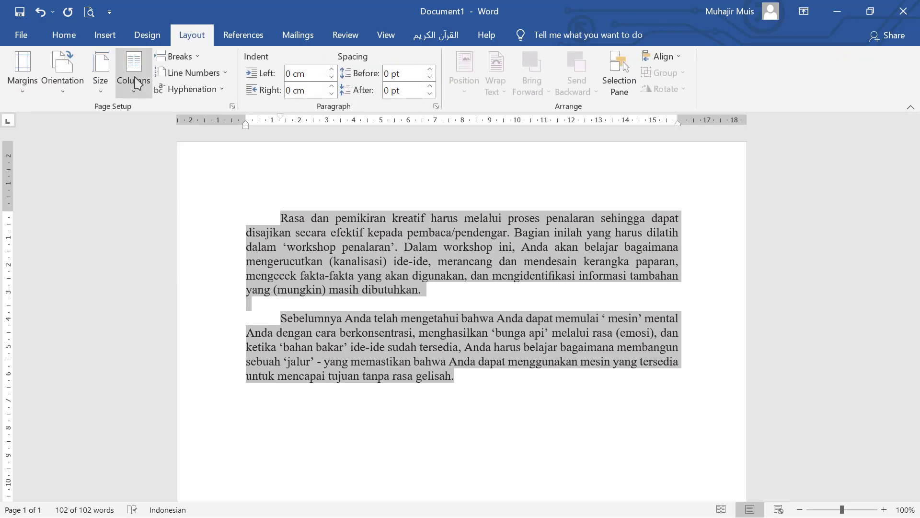
{"action": "left_click", "coordinate": [138, 83]}
{"action": "left_click", "coordinate": [183, 148]}
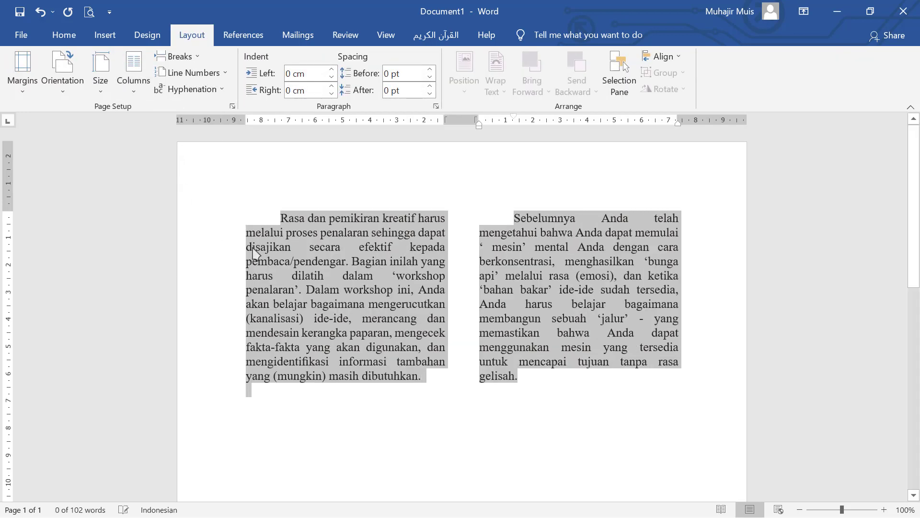
{"action": "left_click", "coordinate": [561, 385]}
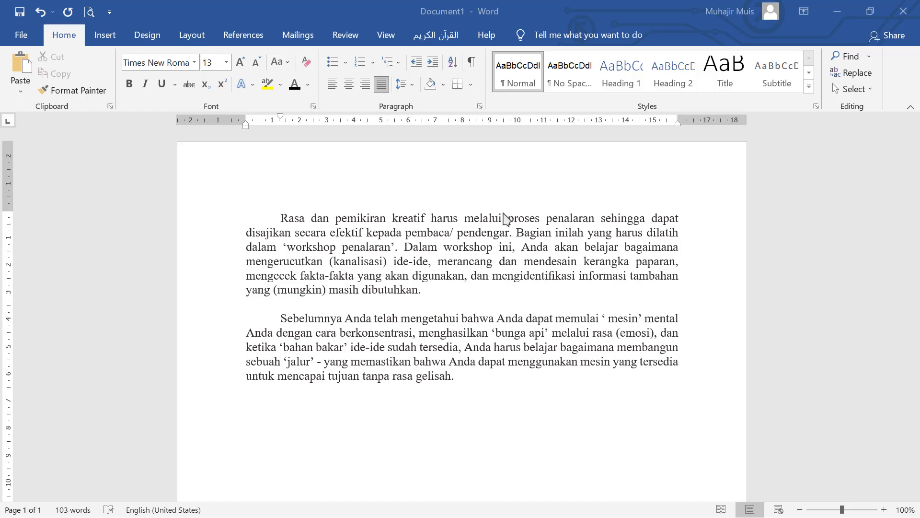
Examine the bottom and top of the page where the footer and header areas are located.
{"action": "scroll", "coordinate": [486, 339], "scroll_direction": "down", "scroll_amount": 8}
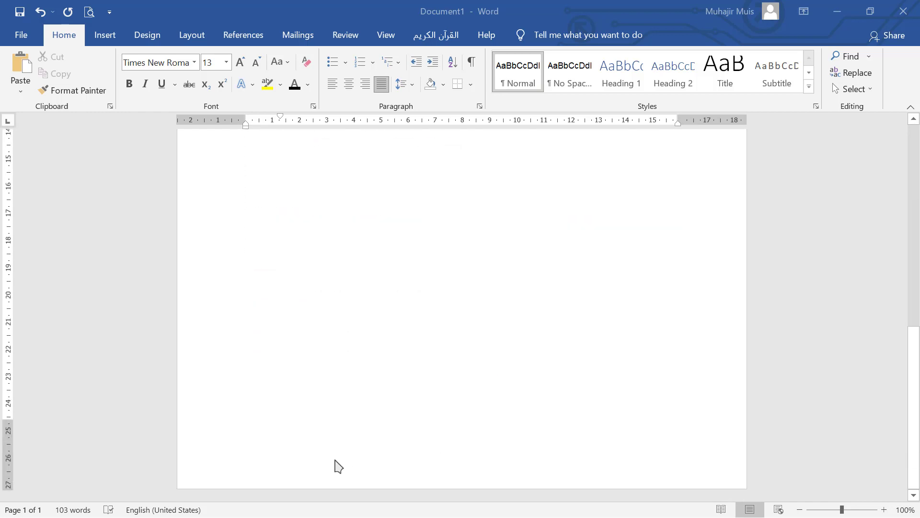
{"action": "scroll", "coordinate": [353, 439], "scroll_direction": "up", "scroll_amount": 2}
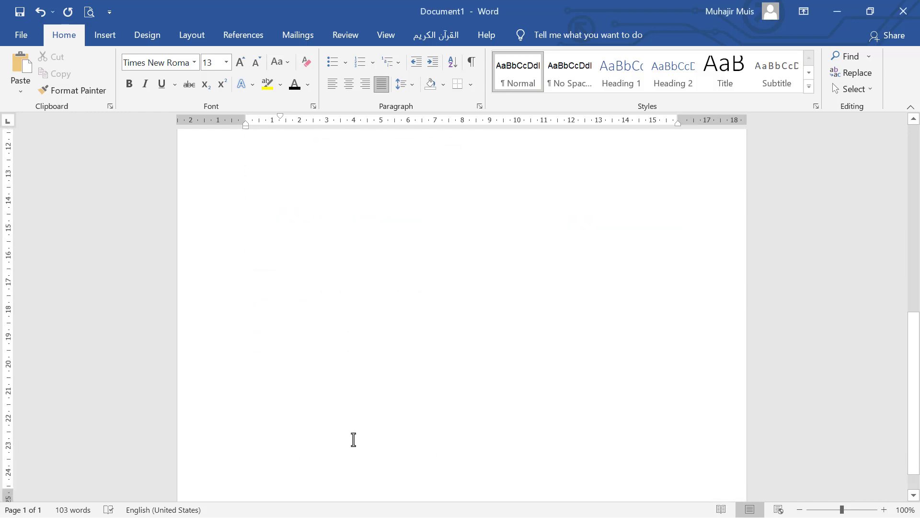
{"action": "scroll", "coordinate": [353, 439], "scroll_direction": "up", "scroll_amount": 5}
{"action": "scroll", "coordinate": [416, 369], "scroll_direction": "down", "scroll_amount": 3}
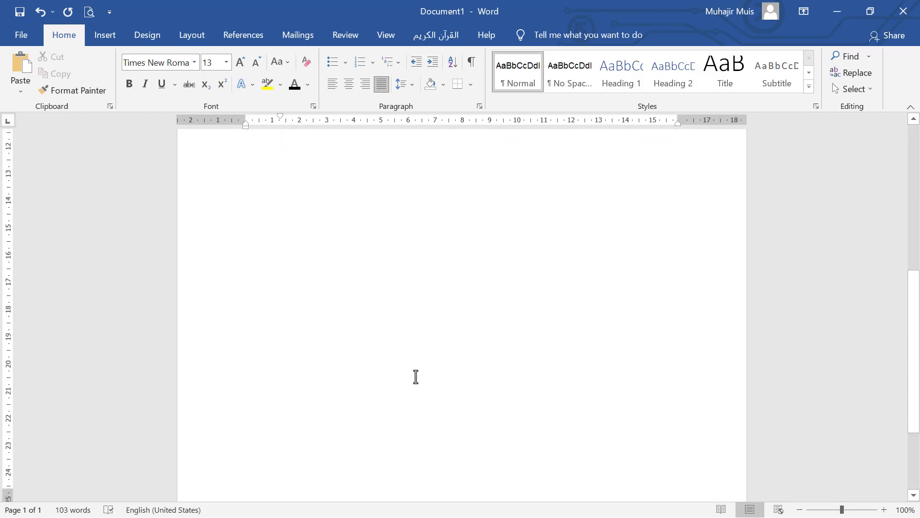
{"action": "scroll", "coordinate": [416, 377], "scroll_direction": "down", "scroll_amount": 2}
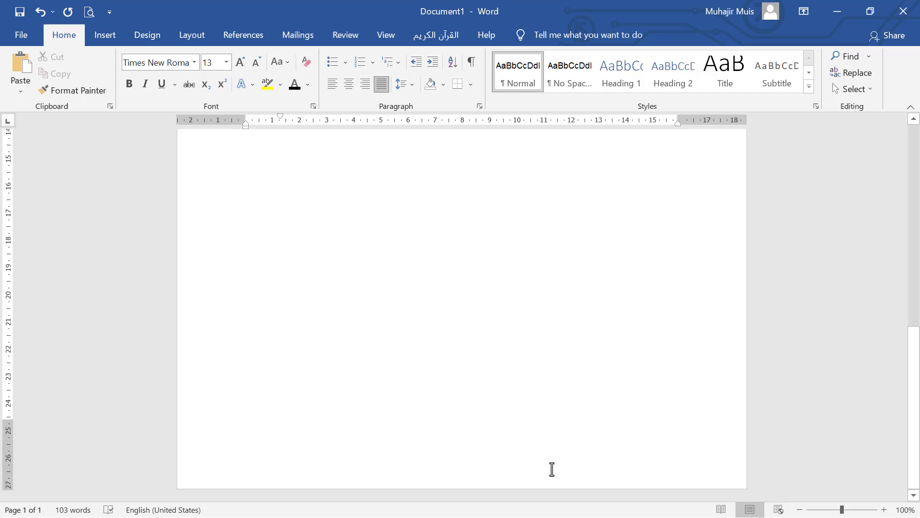
{"action": "scroll", "coordinate": [438, 384], "scroll_direction": "up", "scroll_amount": 8}
{"action": "scroll", "coordinate": [499, 327], "scroll_direction": "up", "scroll_amount": 1}
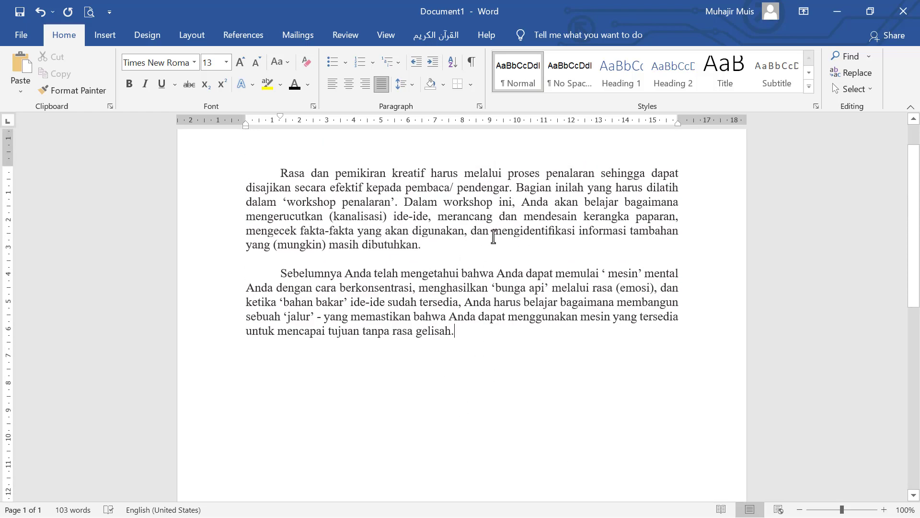
{"action": "scroll", "coordinate": [455, 226], "scroll_direction": "up", "scroll_amount": 2}
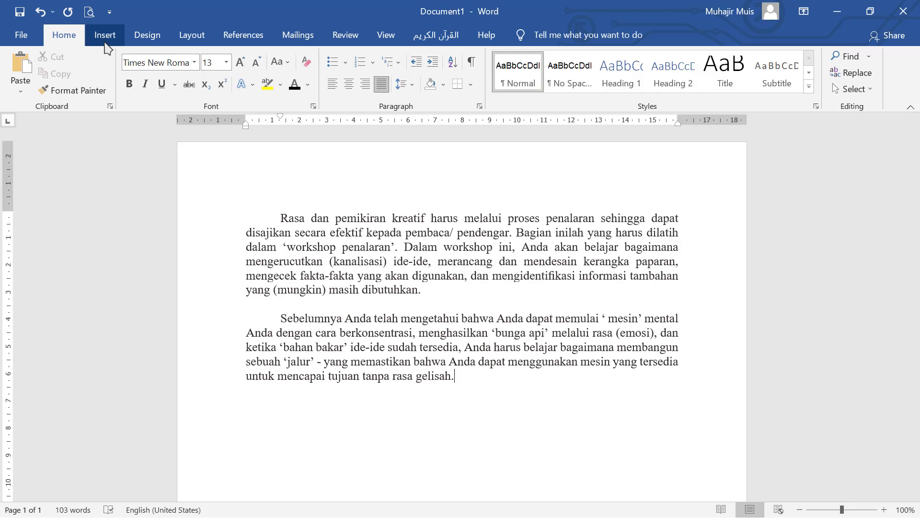
Insert the built-in Berleret header at the top of the two-paragraph document.
{"action": "left_click", "coordinate": [105, 35]}
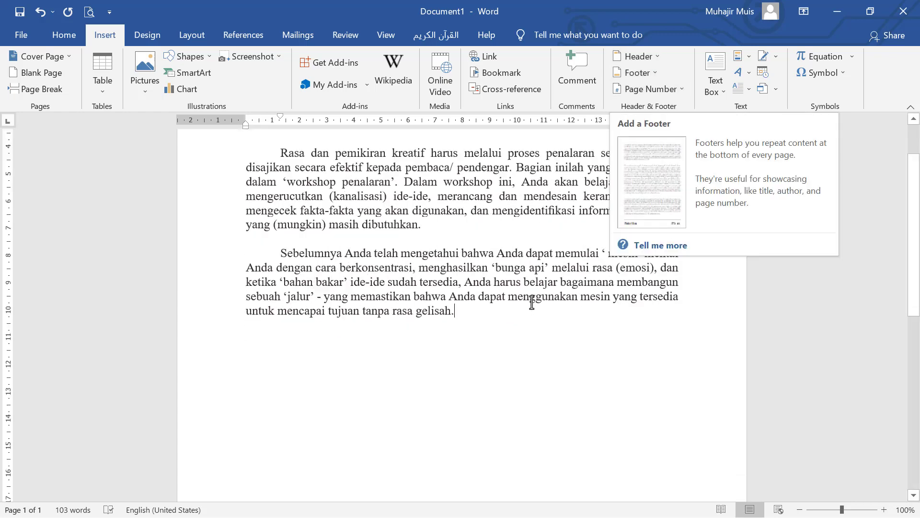
{"action": "scroll", "coordinate": [505, 328], "scroll_direction": "down", "scroll_amount": 10}
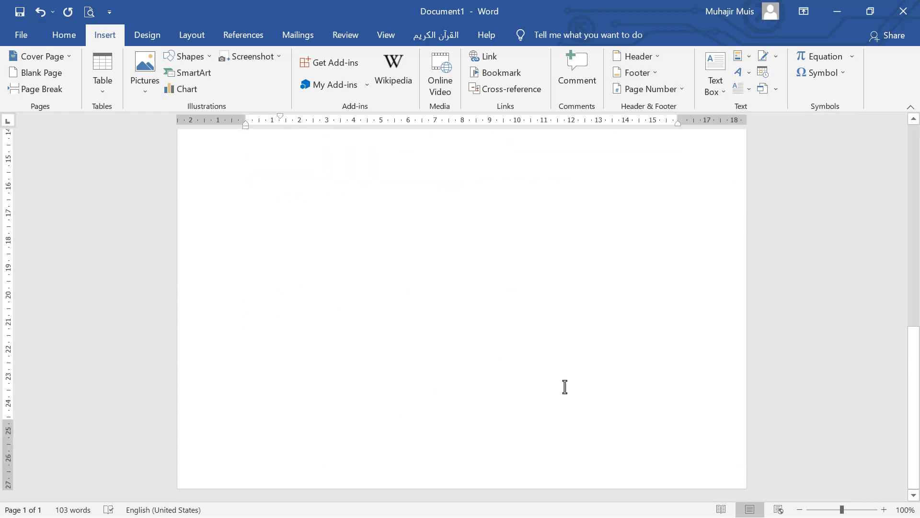
{"action": "scroll", "coordinate": [564, 387], "scroll_direction": "up", "scroll_amount": 10}
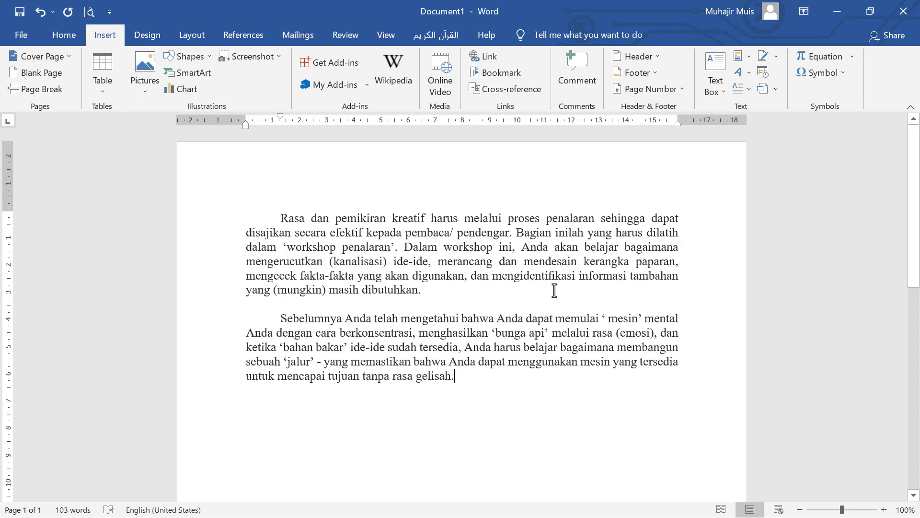
{"action": "scroll", "coordinate": [541, 300], "scroll_direction": "down", "scroll_amount": 10}
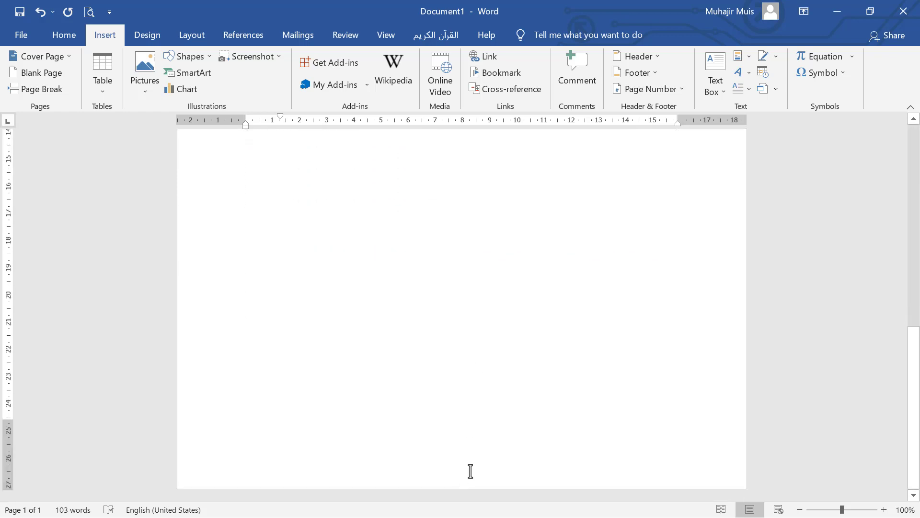
{"action": "scroll", "coordinate": [527, 259], "scroll_direction": "up", "scroll_amount": 10}
{"action": "scroll", "coordinate": [520, 254], "scroll_direction": "up", "scroll_amount": 1}
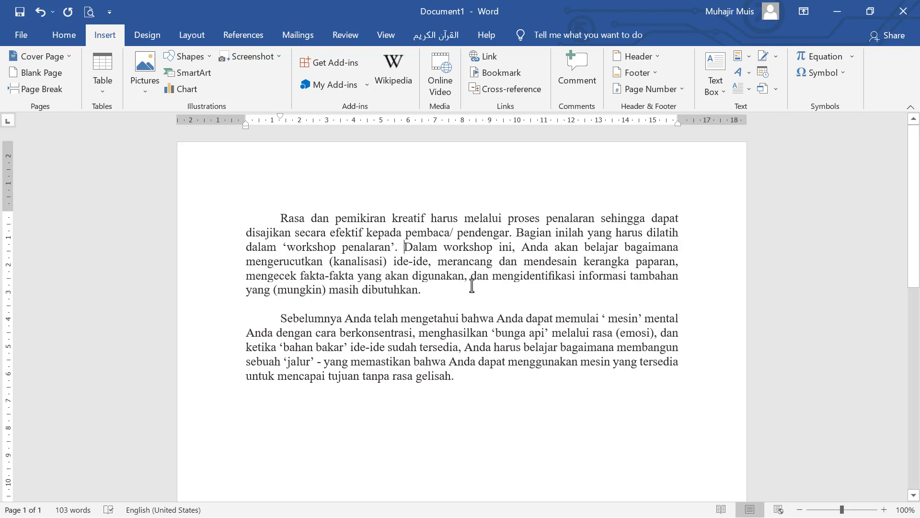
{"action": "left_click", "coordinate": [662, 62]}
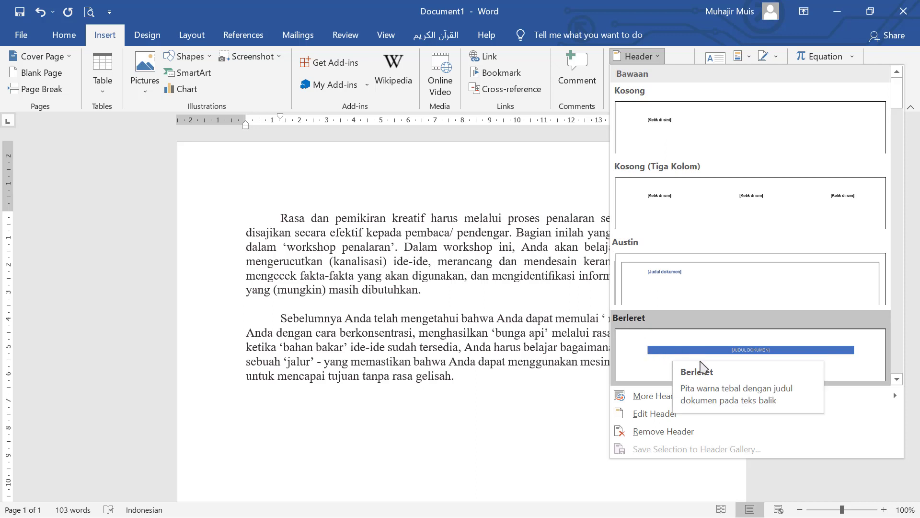
{"action": "left_click", "coordinate": [730, 357]}
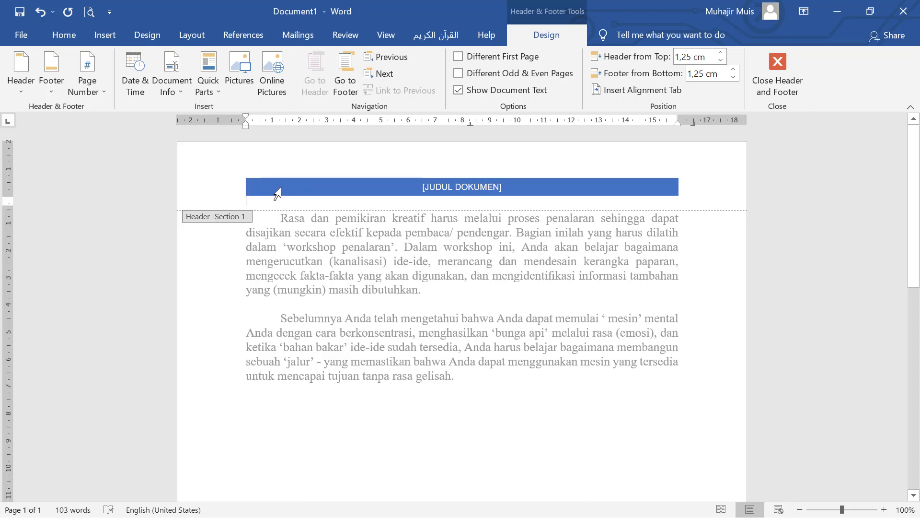
Replace the header's title placeholder with "SIMULASI DIGITAL (SIM-DIG)".
{"action": "left_click", "coordinate": [426, 185]}
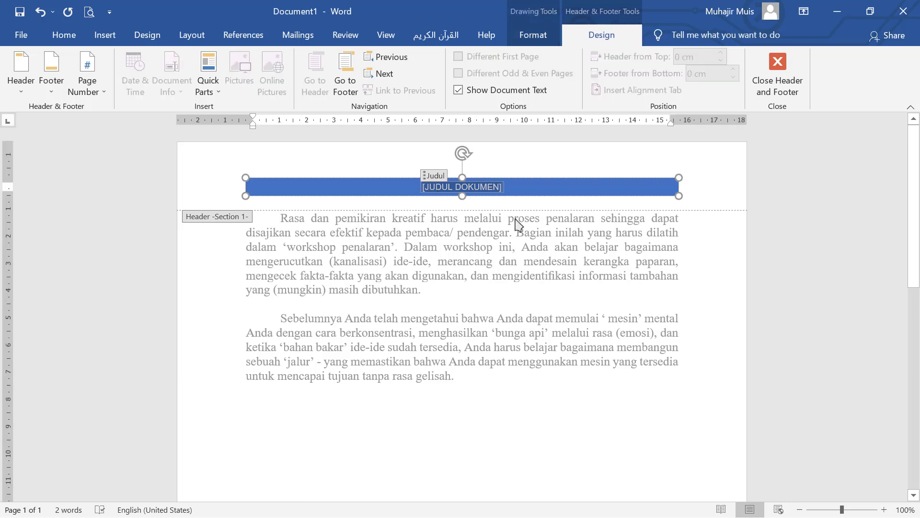
{"action": "left_click", "coordinate": [483, 205]}
{"action": "left_click", "coordinate": [437, 190]}
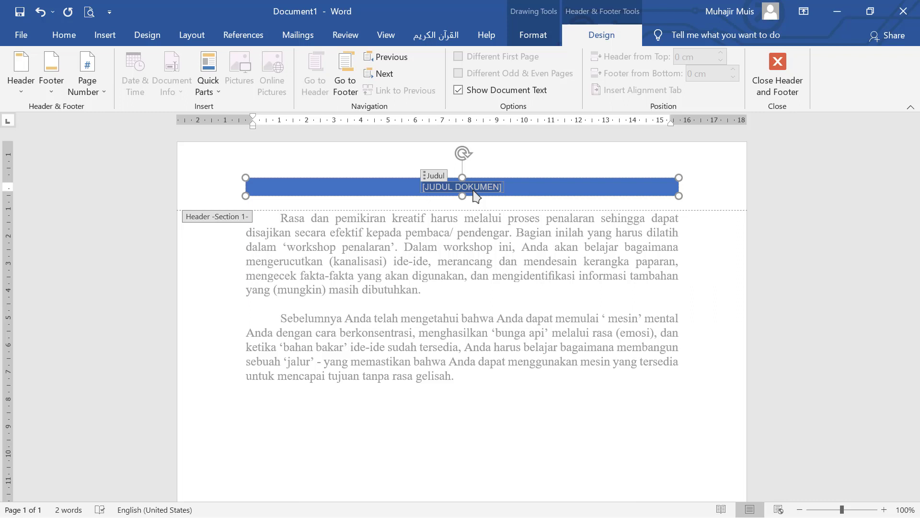
{"action": "type", "text": "SI"}
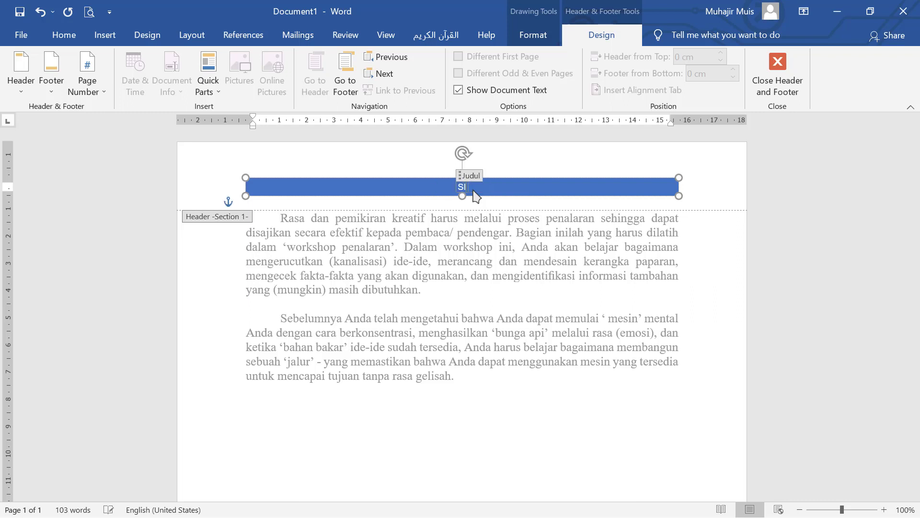
{"action": "type", "text": "MULASI"}
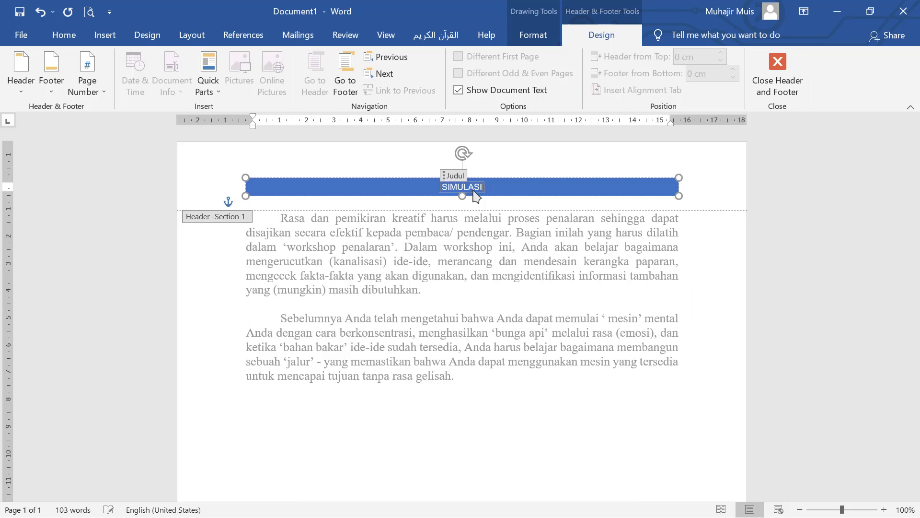
{"action": "type", "text": " DIGI"}
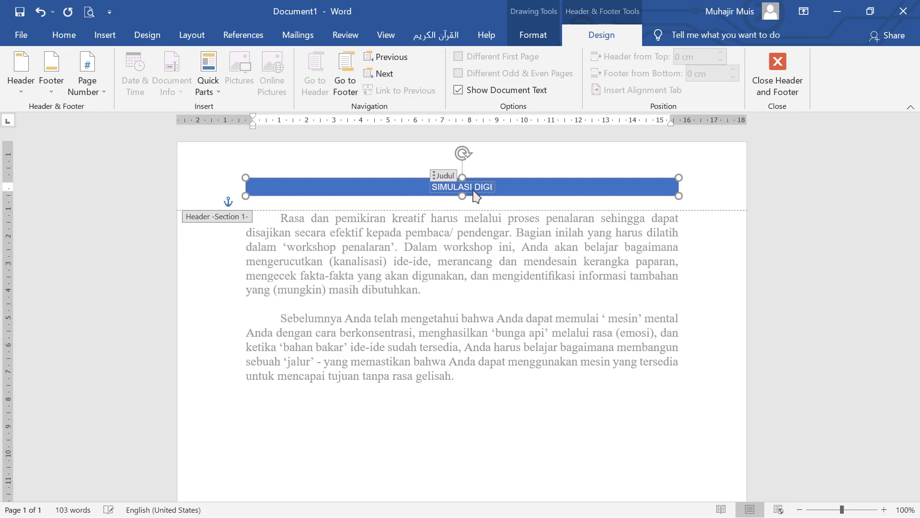
{"action": "type", "text": "TAL"}
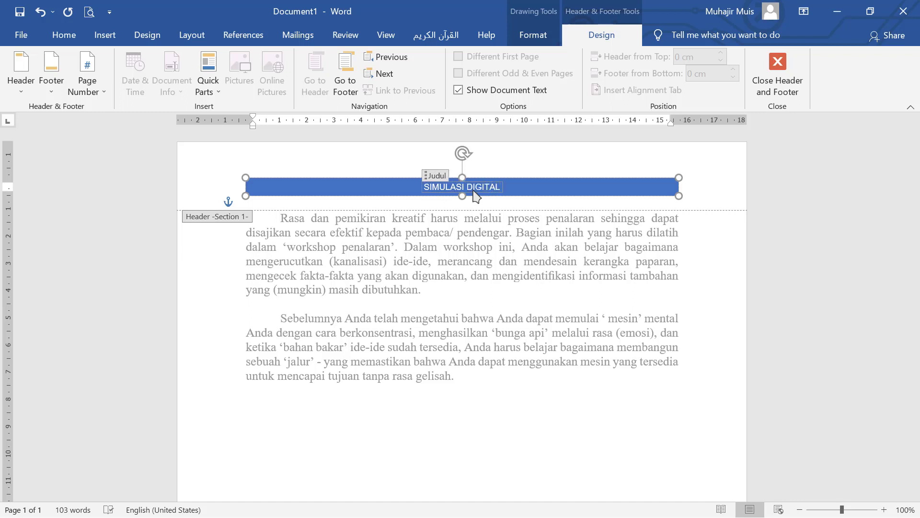
{"action": "type", "text": " ("}
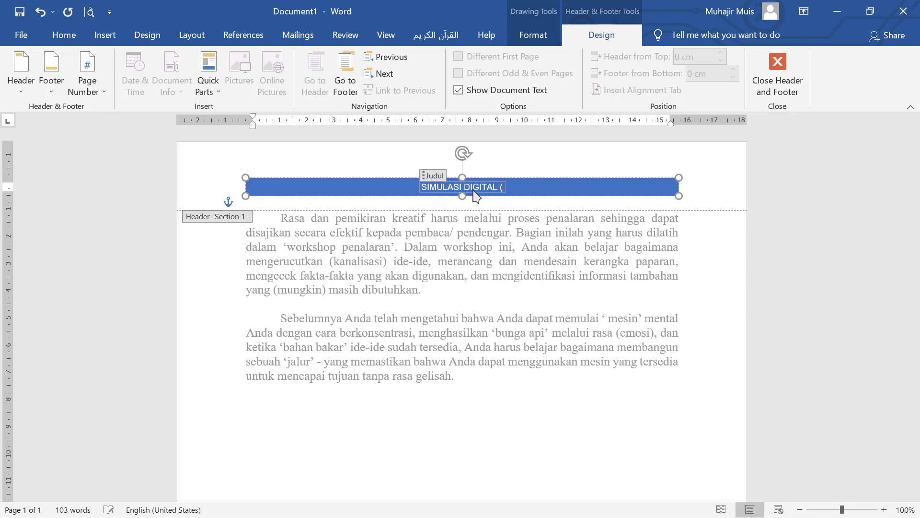
{"action": "type", "text": "SIM-"}
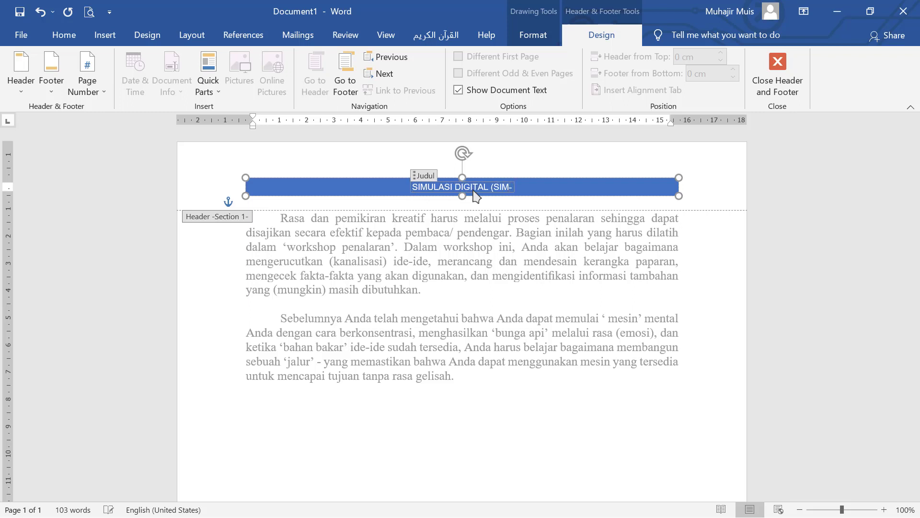
{"action": "type", "text": "DIG)"}
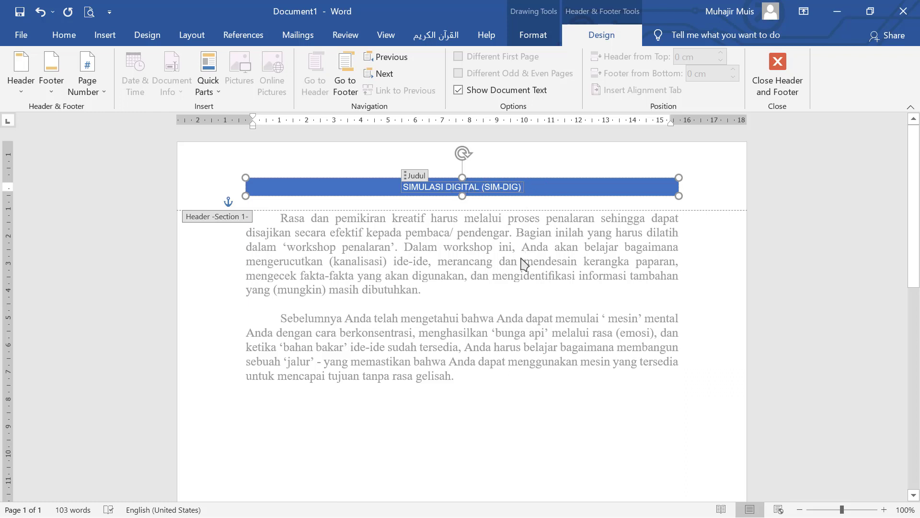
Place the insertion point in the page's empty footer and align its paragraph to the right.
{"action": "scroll", "coordinate": [525, 264], "scroll_direction": "down", "scroll_amount": 15}
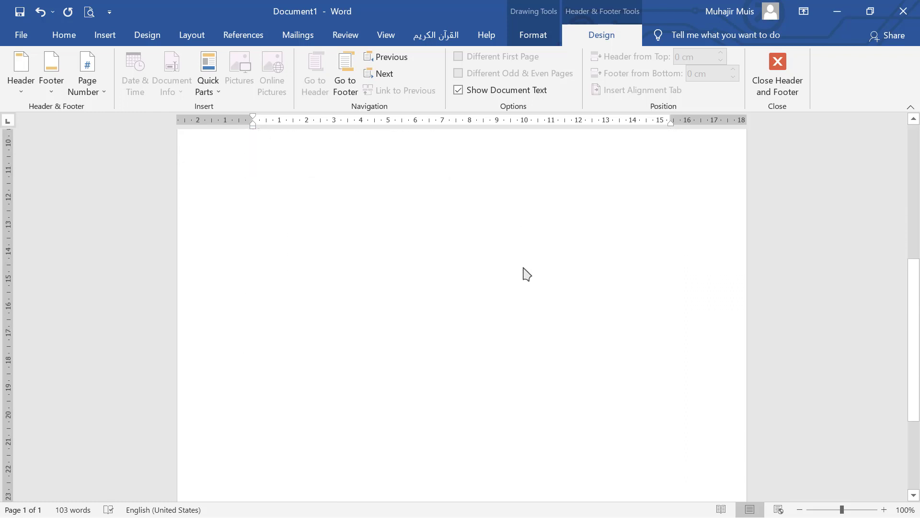
{"action": "scroll", "coordinate": [526, 276], "scroll_direction": "down", "scroll_amount": 1}
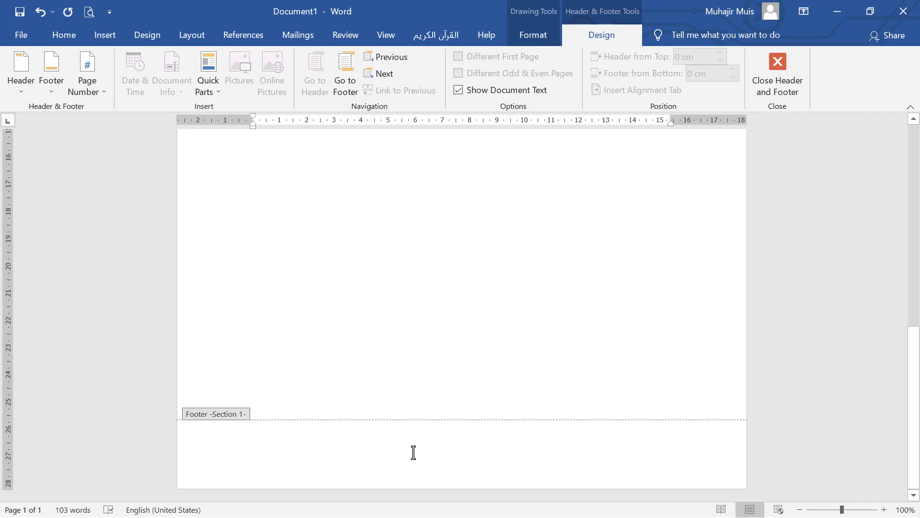
{"action": "left_click", "coordinate": [443, 461]}
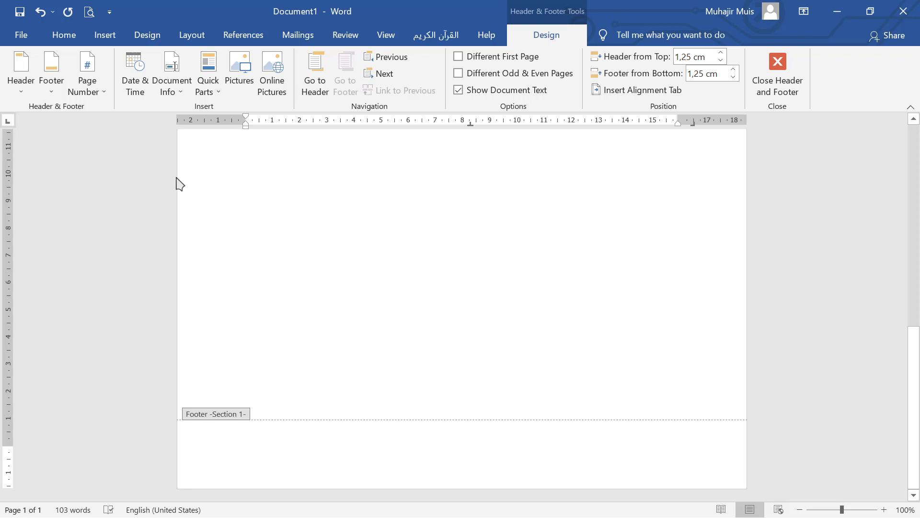
{"action": "left_click", "coordinate": [69, 38]}
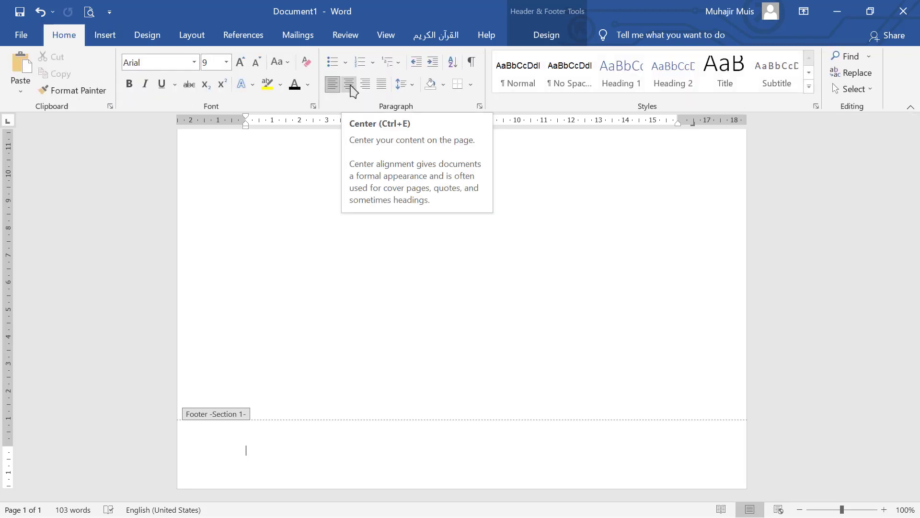
{"action": "left_click", "coordinate": [350, 85]}
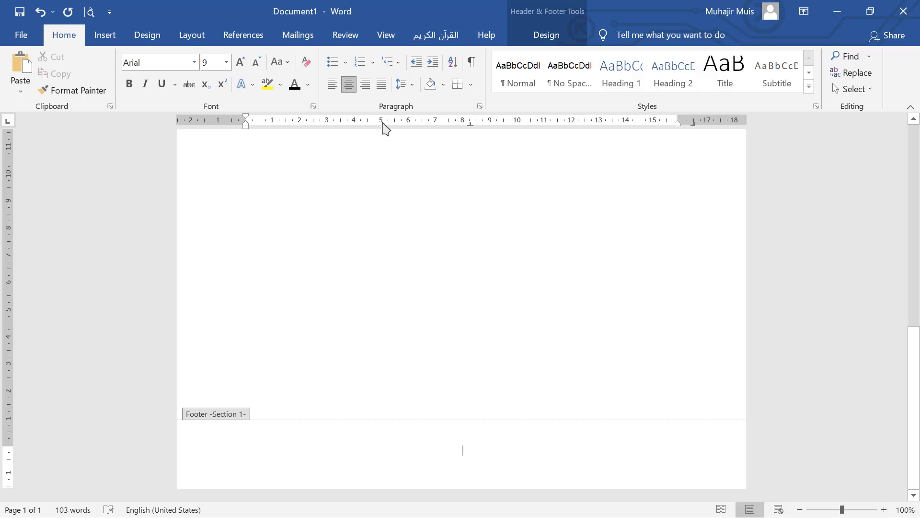
{"action": "left_click", "coordinate": [367, 88]}
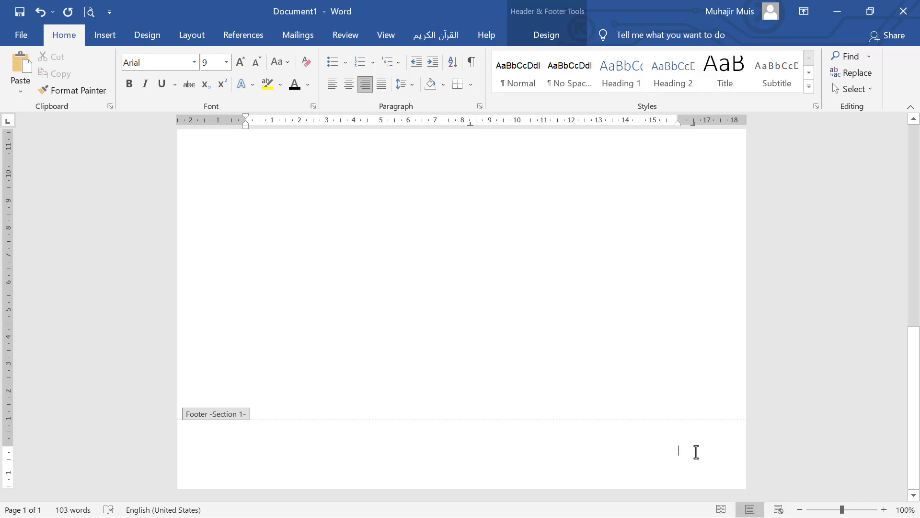
Enter the footer text "PERANGKAT LUNAK PENGOLAH KATA – WORD 2016".
{"action": "type", "text": "PERAN"}
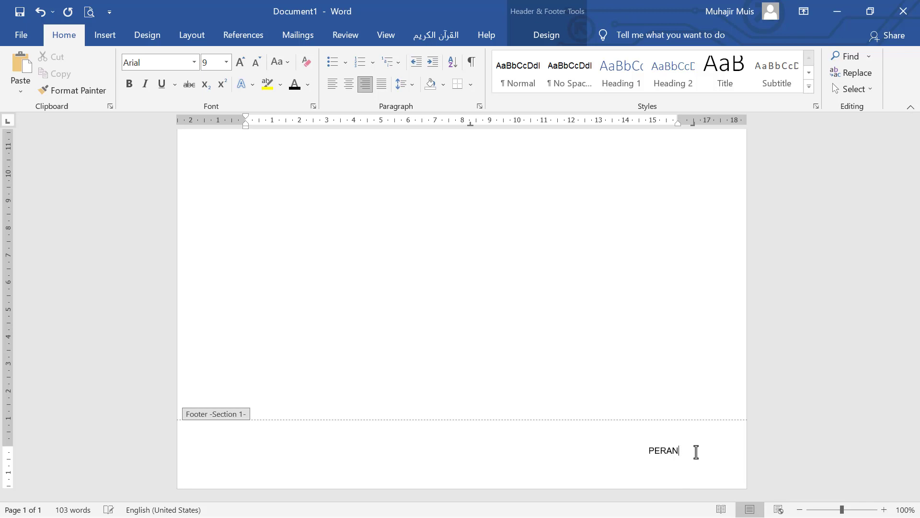
{"action": "type", "text": "GKAT LUNAK PENG"}
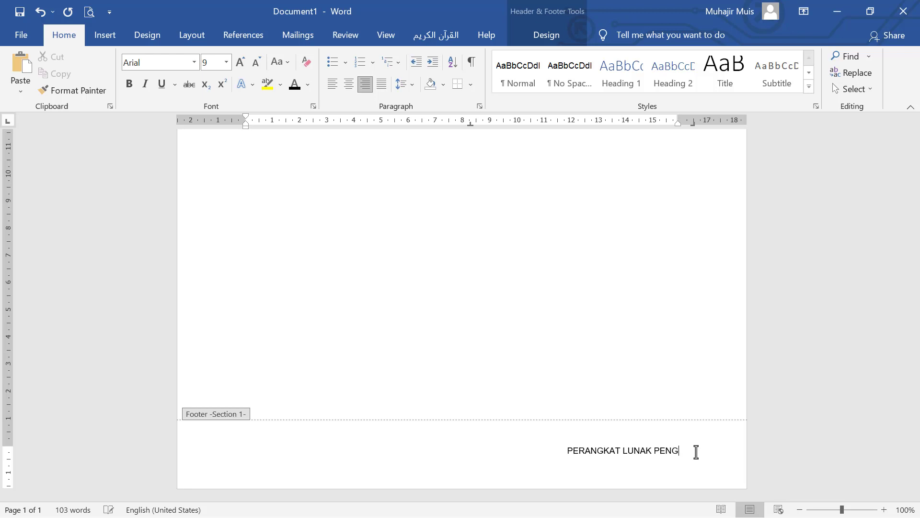
{"action": "type", "text": "OLAH"}
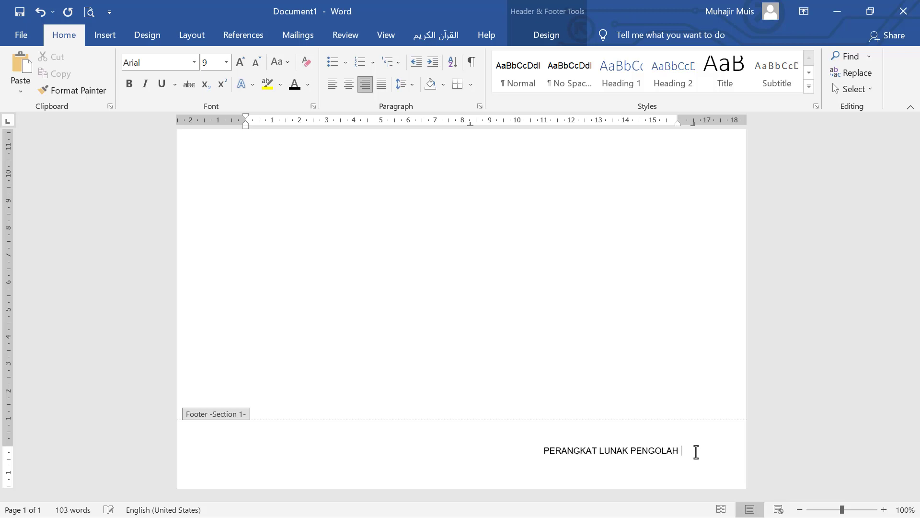
{"action": "type", "text": " KATA"}
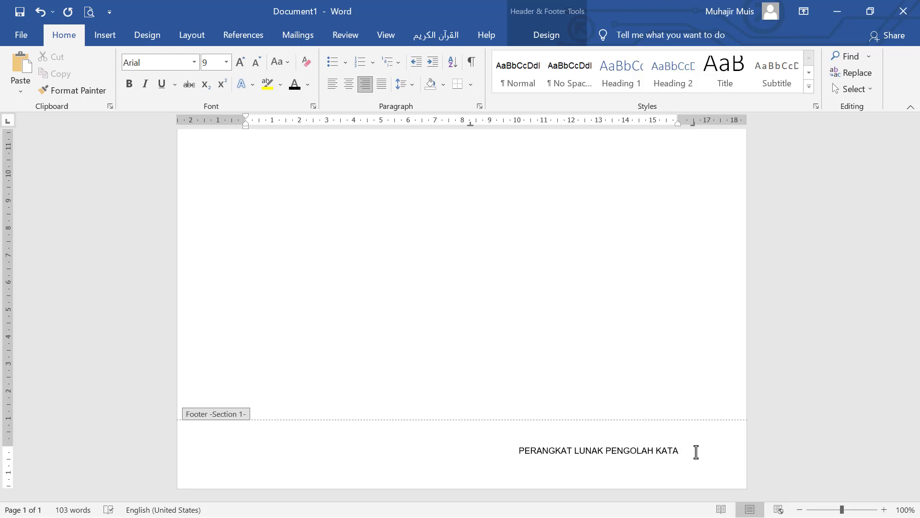
{"action": "type", "text": " - W"}
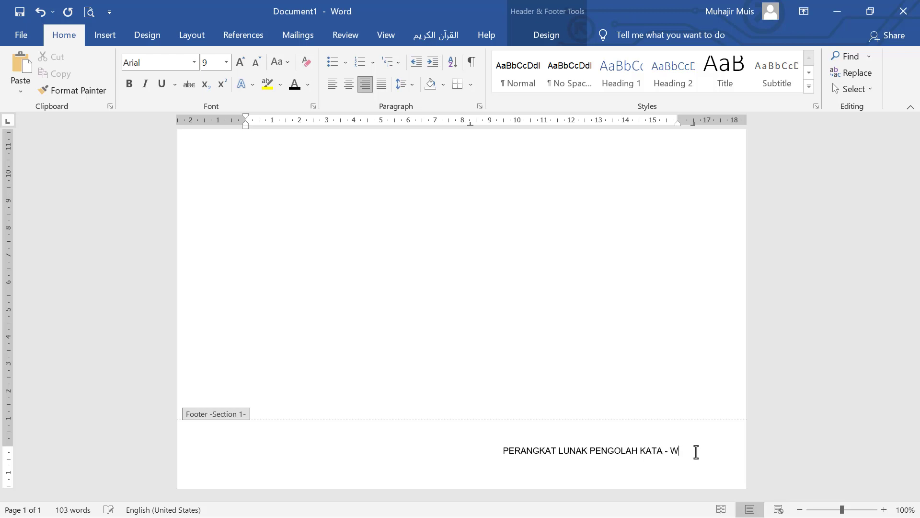
{"action": "type", "text": "ORD 2"}
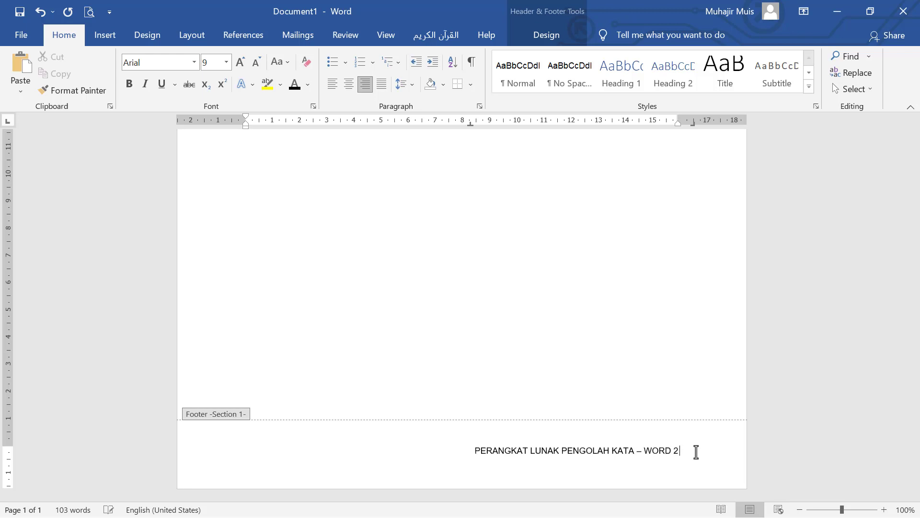
{"action": "type", "text": "016"}
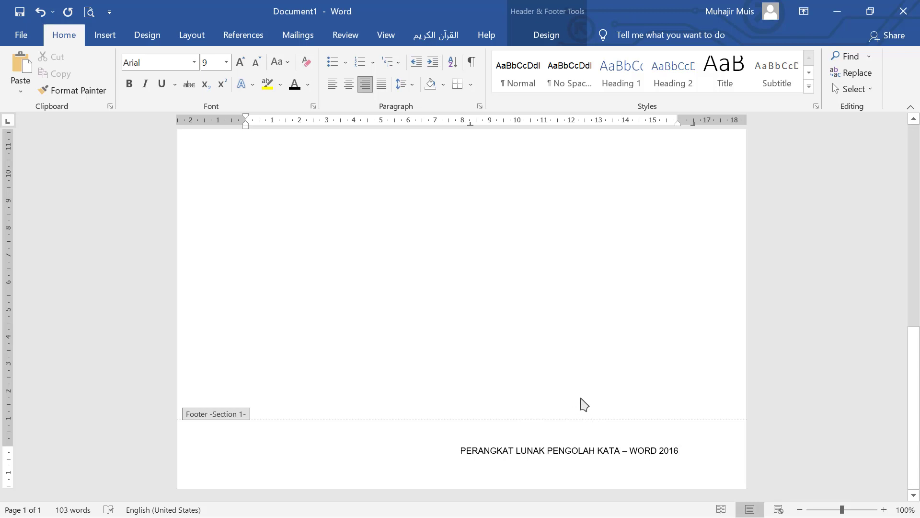
Leave header and footer editing and return to the document body.
{"action": "scroll", "coordinate": [567, 337], "scroll_direction": "up", "scroll_amount": 10}
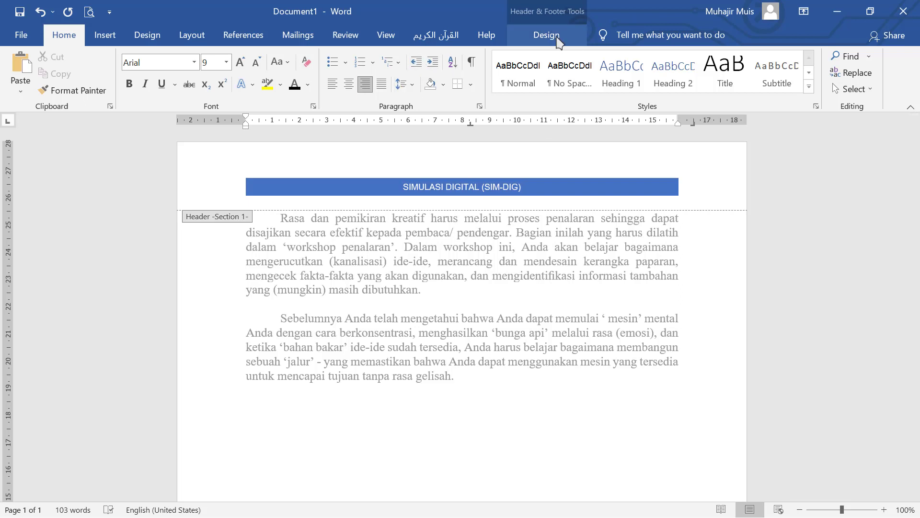
{"action": "left_click", "coordinate": [556, 36]}
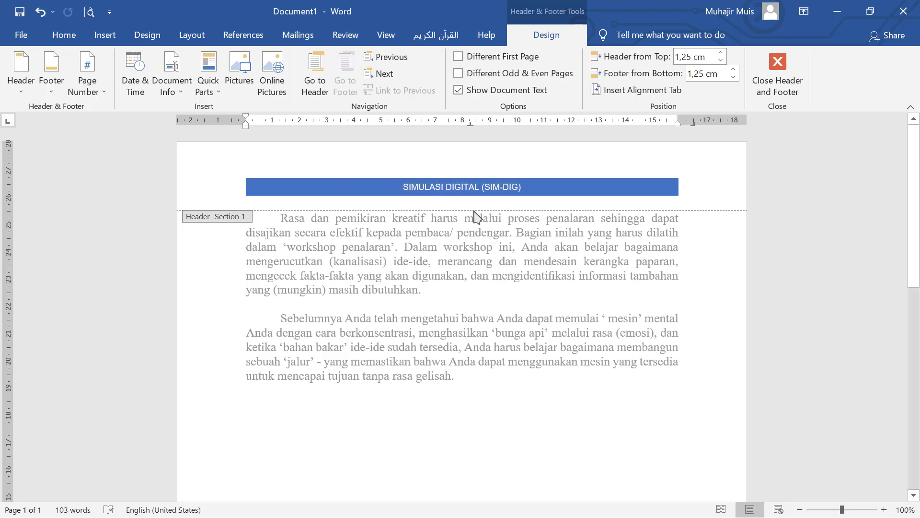
{"action": "scroll", "coordinate": [492, 233], "scroll_direction": "down", "scroll_amount": 1}
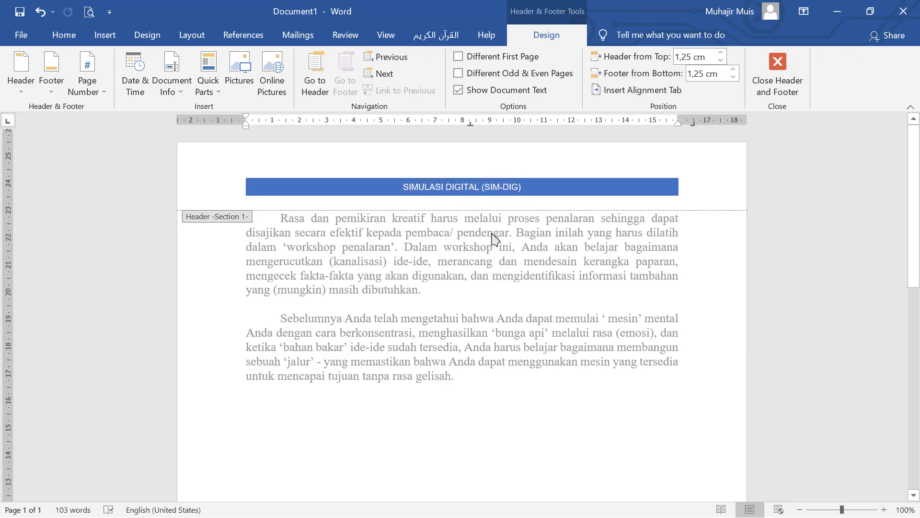
{"action": "scroll", "coordinate": [493, 417], "scroll_direction": "down", "scroll_amount": 4}
{"action": "scroll", "coordinate": [470, 460], "scroll_direction": "up", "scroll_amount": 2}
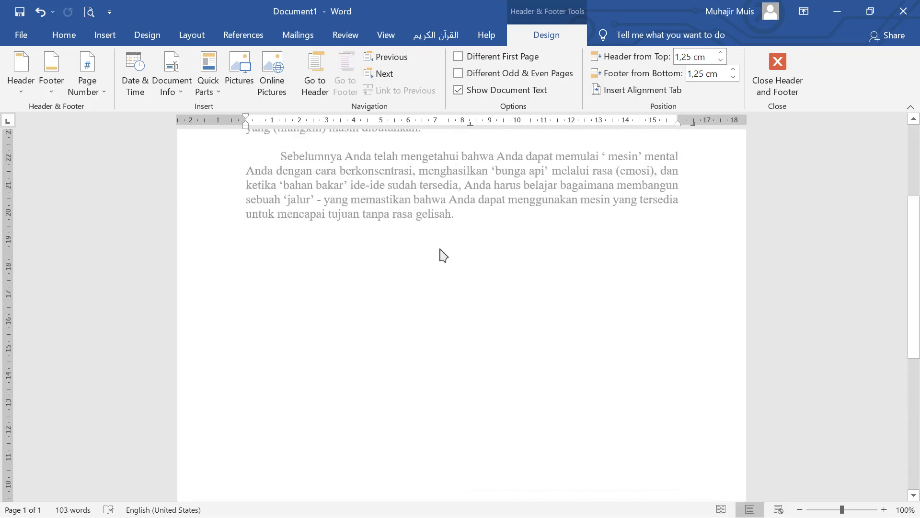
{"action": "scroll", "coordinate": [440, 253], "scroll_direction": "up", "scroll_amount": 3}
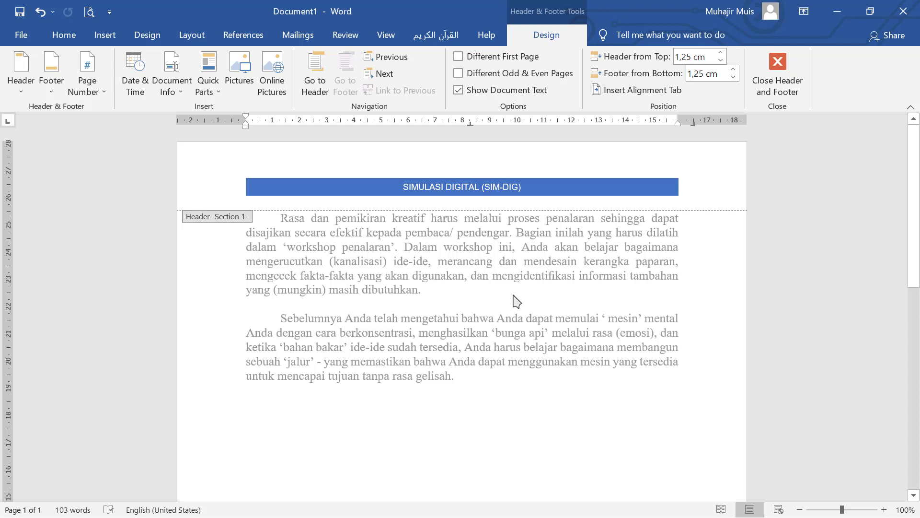
{"action": "double_click", "coordinate": [459, 304]}
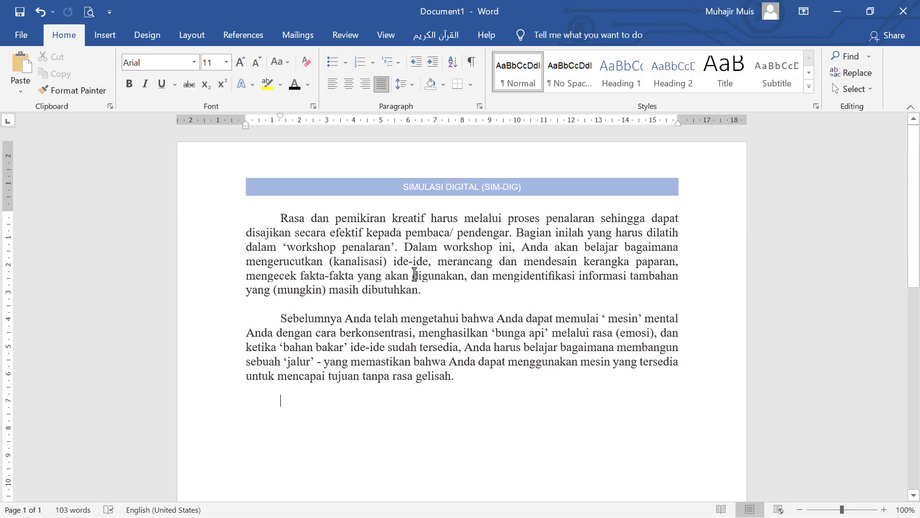
Examine how the finished header and footer look on the page from the document body.
{"action": "scroll", "coordinate": [423, 315], "scroll_direction": "down", "scroll_amount": 10}
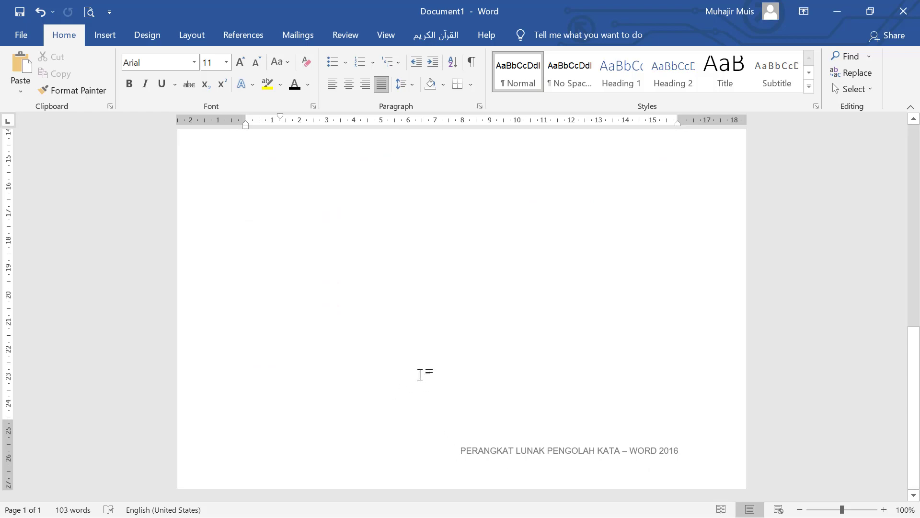
{"action": "scroll", "coordinate": [418, 371], "scroll_direction": "up", "scroll_amount": 6}
{"action": "scroll", "coordinate": [489, 217], "scroll_direction": "up", "scroll_amount": 5}
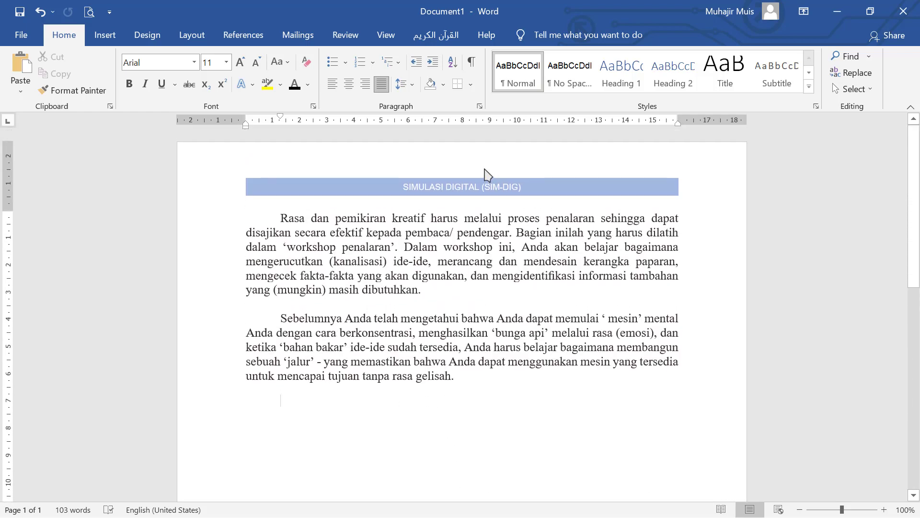
{"action": "scroll", "coordinate": [549, 349], "scroll_direction": "down", "scroll_amount": 3}
{"action": "scroll", "coordinate": [549, 348], "scroll_direction": "down", "scroll_amount": 6}
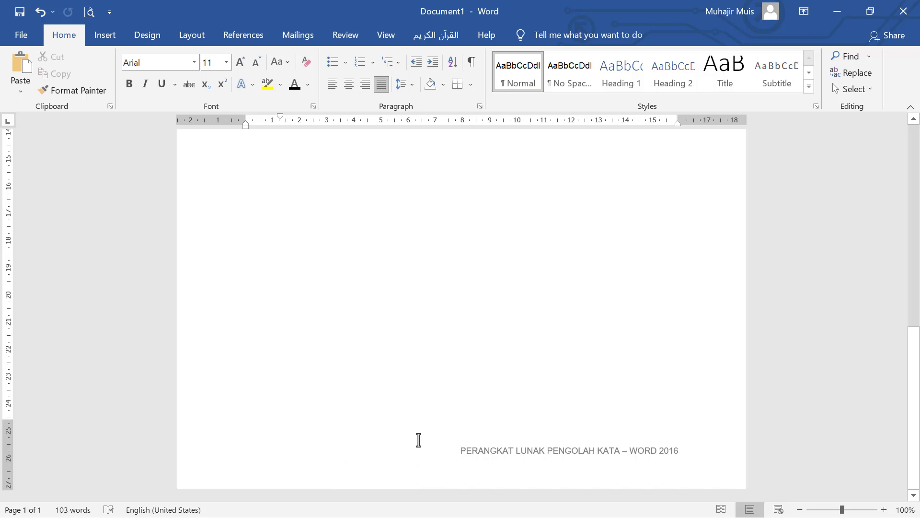
{"action": "scroll", "coordinate": [420, 431], "scroll_direction": "up", "scroll_amount": 4}
{"action": "scroll", "coordinate": [455, 400], "scroll_direction": "up", "scroll_amount": 2}
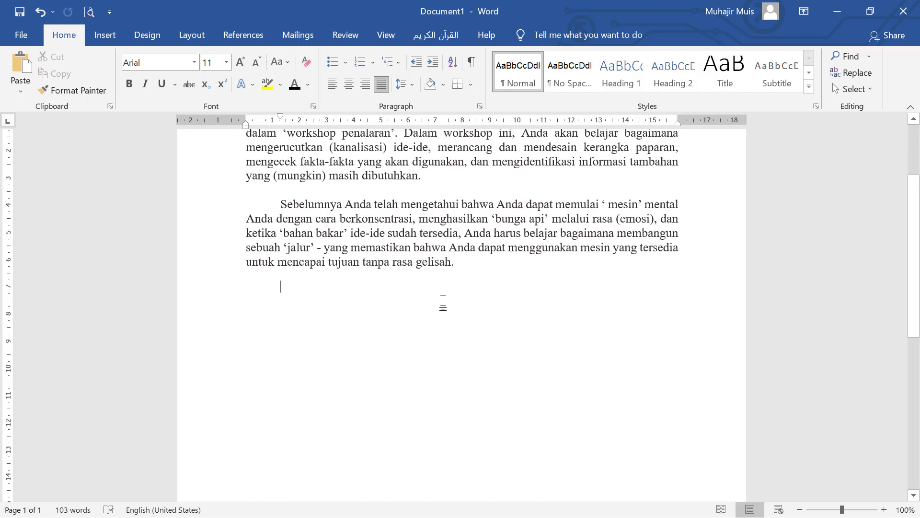
Add empty paragraphs below the last body paragraph until the document runs onto a second page.
{"action": "key", "text": "Return"}
{"action": "key", "text": "Return"}
{"action": "key", "text": "Return"}
{"action": "key", "text": "Return"}
{"action": "key", "text": "Return"}
{"action": "key", "text": "Return"}
{"action": "key", "text": "Return"}
{"action": "key", "text": "Return"}
{"action": "key", "text": "Return"}
{"action": "key", "text": "Return"}
{"action": "key", "text": "Return"}
{"action": "key", "text": "Return"}
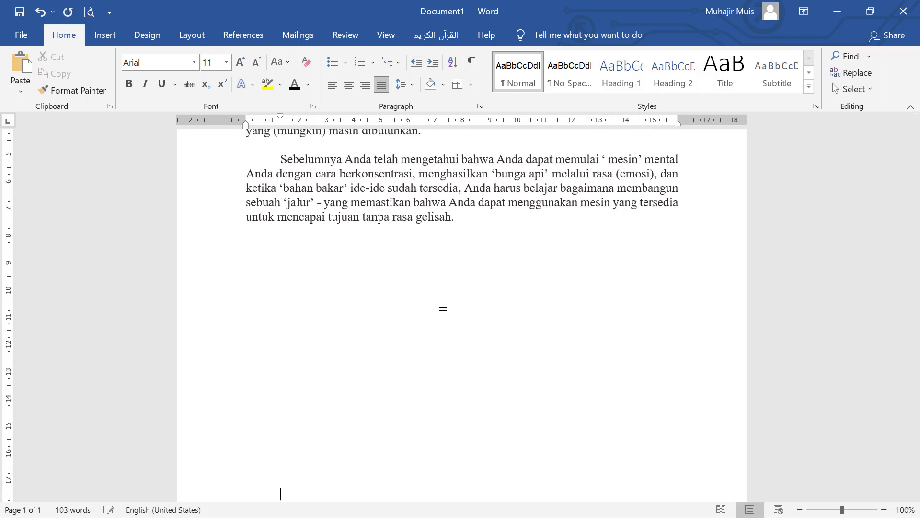
{"action": "key", "text": "Return"}
{"action": "key", "text": "Return"}
{"action": "key", "text": "Return"}
{"action": "key", "text": "Return"}
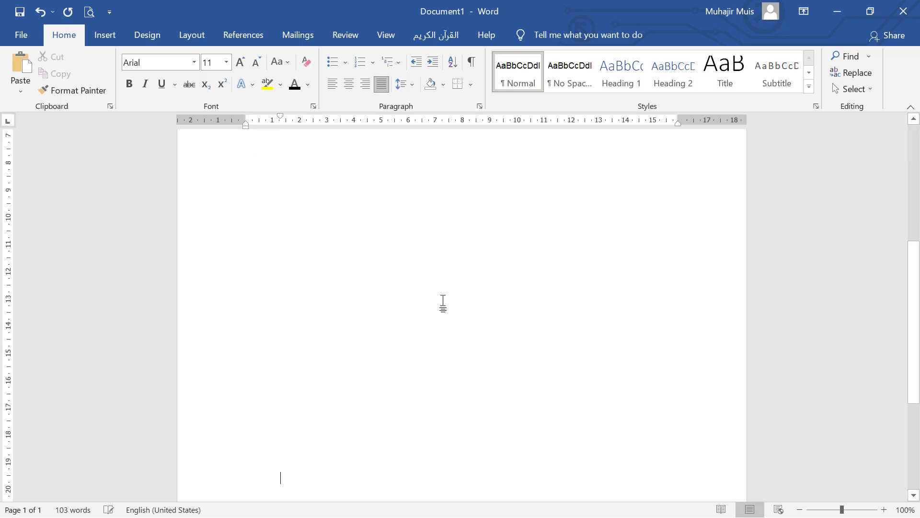
{"action": "key", "text": "Return"}
{"action": "key", "text": "Return"}
{"action": "key", "text": "Return"}
{"action": "key", "text": "Return"}
{"action": "key", "text": "Return"}
{"action": "key", "text": "Return"}
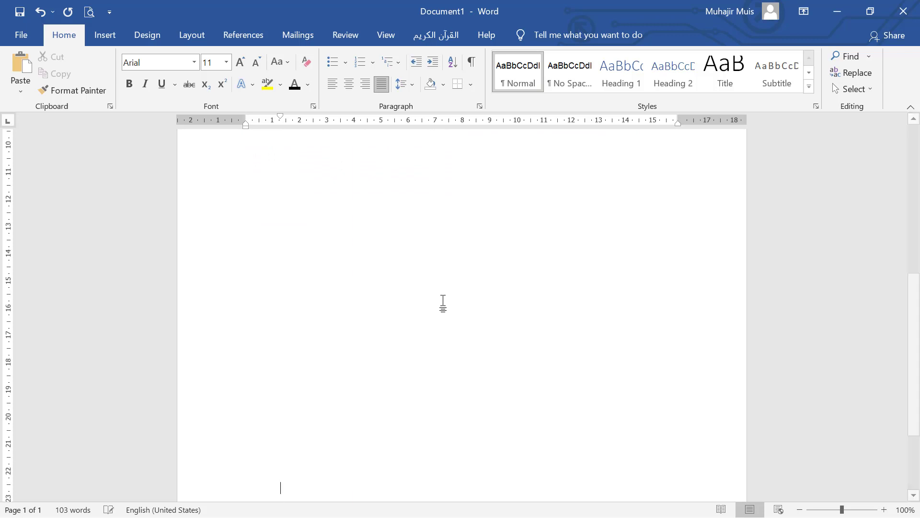
{"action": "key", "text": "Return"}
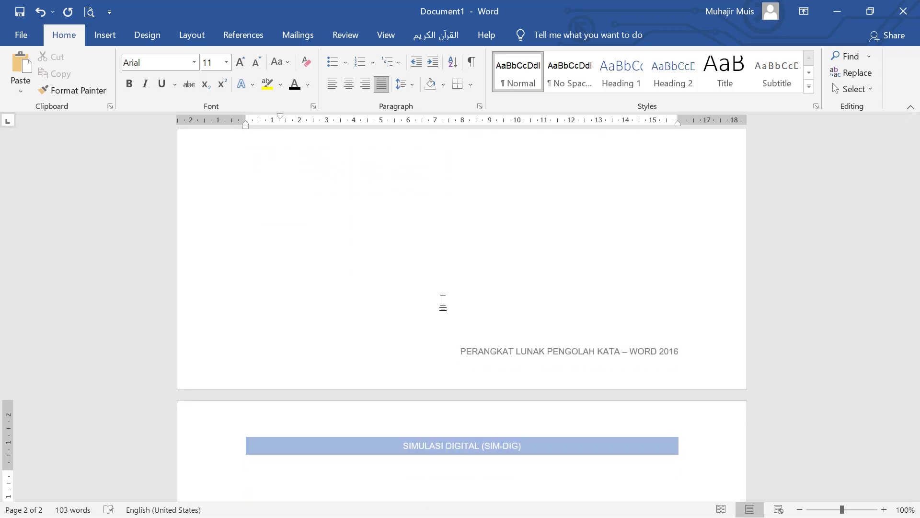
Examine how the header and footer repeat on the first and second pages.
{"action": "scroll", "coordinate": [414, 330], "scroll_direction": "down", "scroll_amount": 1}
{"action": "scroll", "coordinate": [414, 331], "scroll_direction": "down", "scroll_amount": 5}
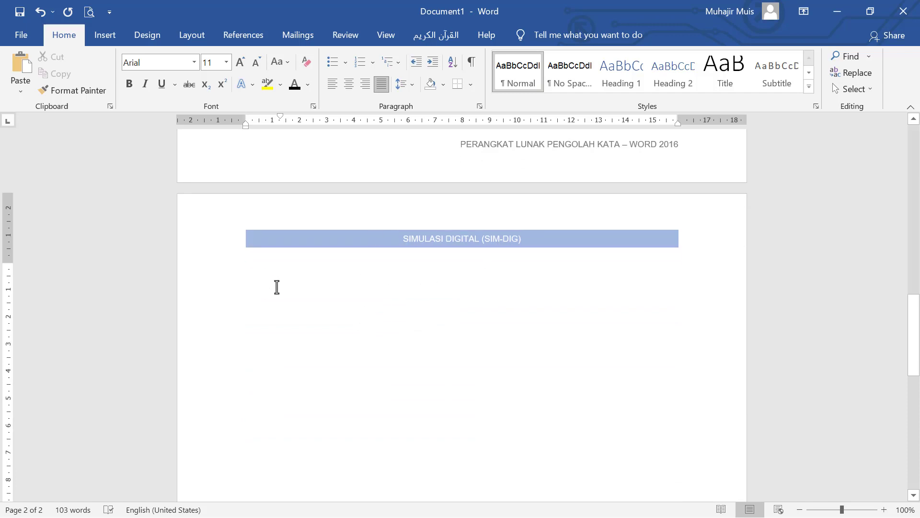
{"action": "scroll", "coordinate": [404, 329], "scroll_direction": "down", "scroll_amount": 15}
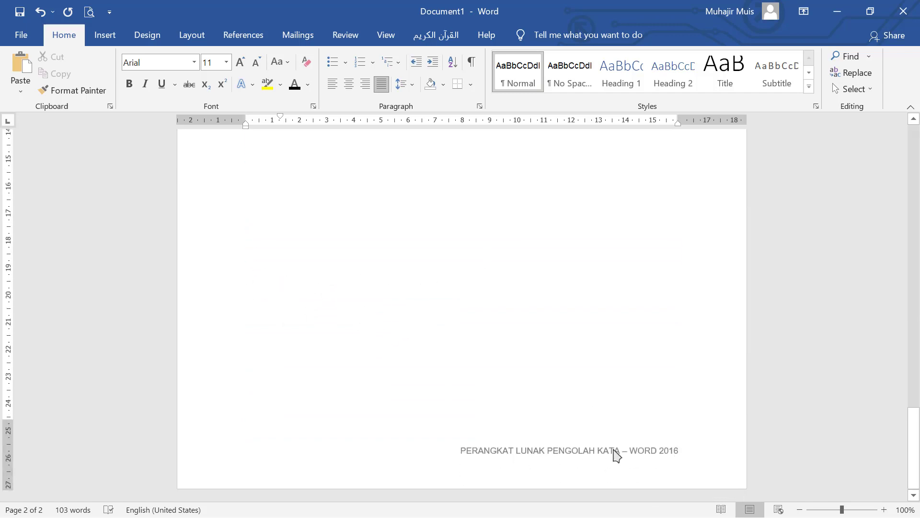
{"action": "scroll", "coordinate": [617, 394], "scroll_direction": "up", "scroll_amount": 11}
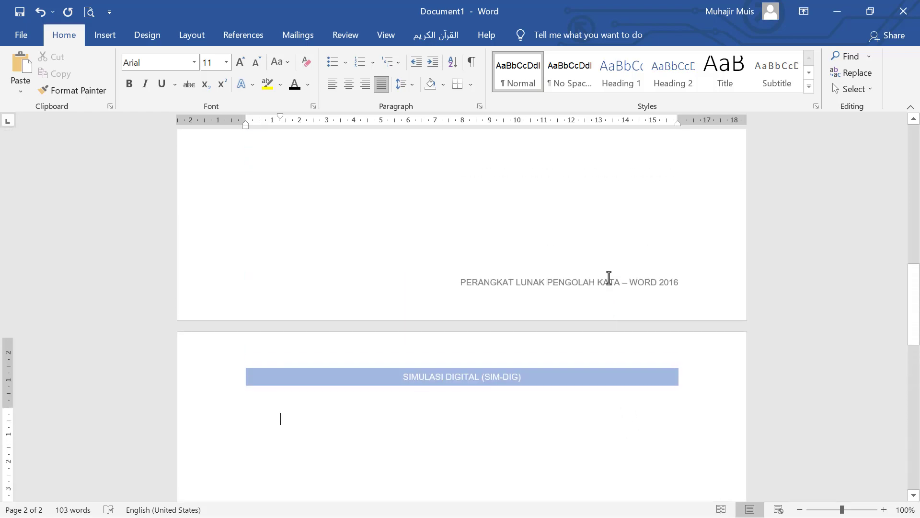
{"action": "scroll", "coordinate": [499, 283], "scroll_direction": "down", "scroll_amount": 6}
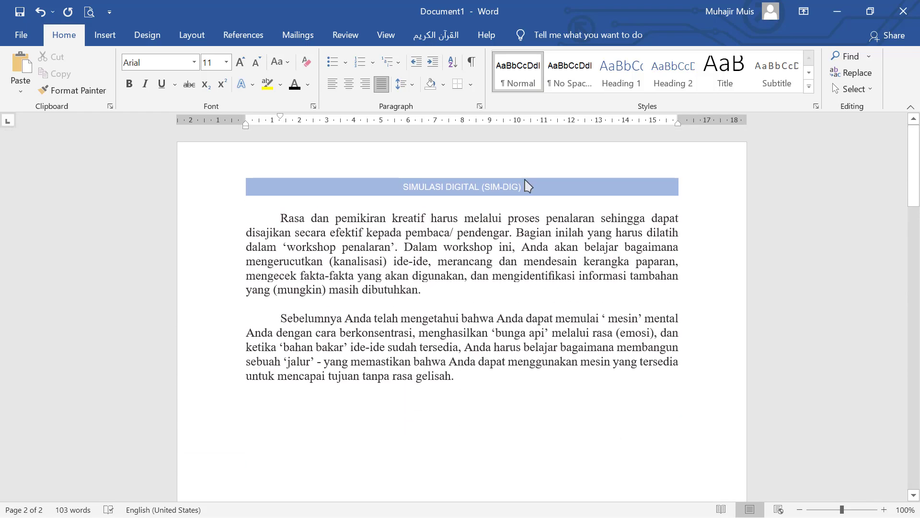
{"action": "scroll", "coordinate": [527, 350], "scroll_direction": "up", "scroll_amount": 6}
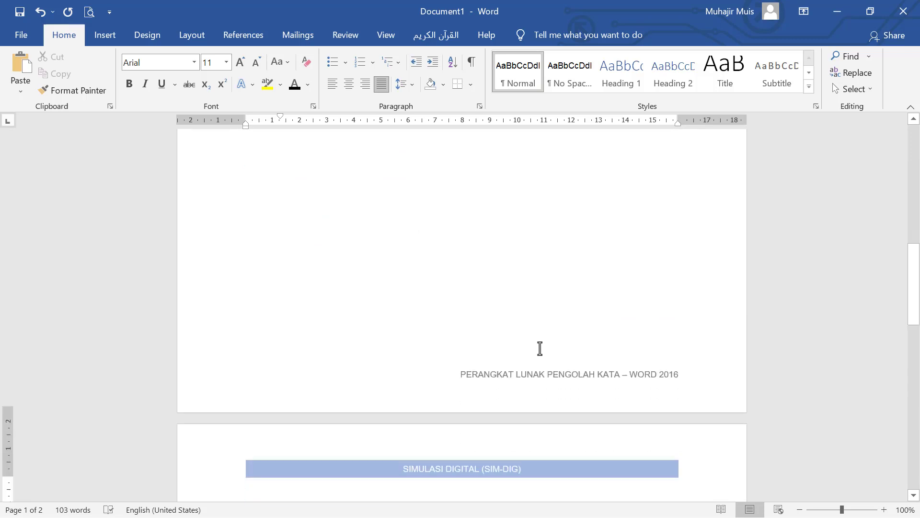
{"action": "scroll", "coordinate": [577, 362], "scroll_direction": "down", "scroll_amount": 4}
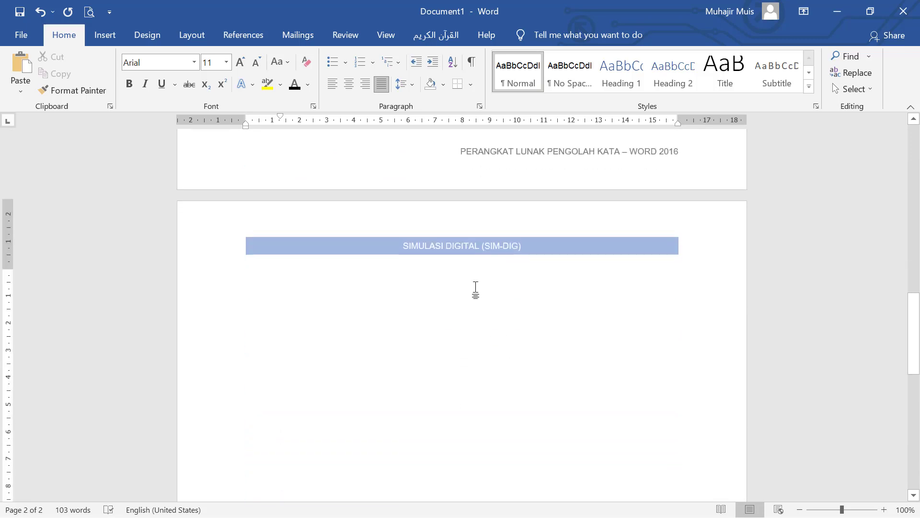
{"action": "scroll", "coordinate": [504, 260], "scroll_direction": "down", "scroll_amount": 7}
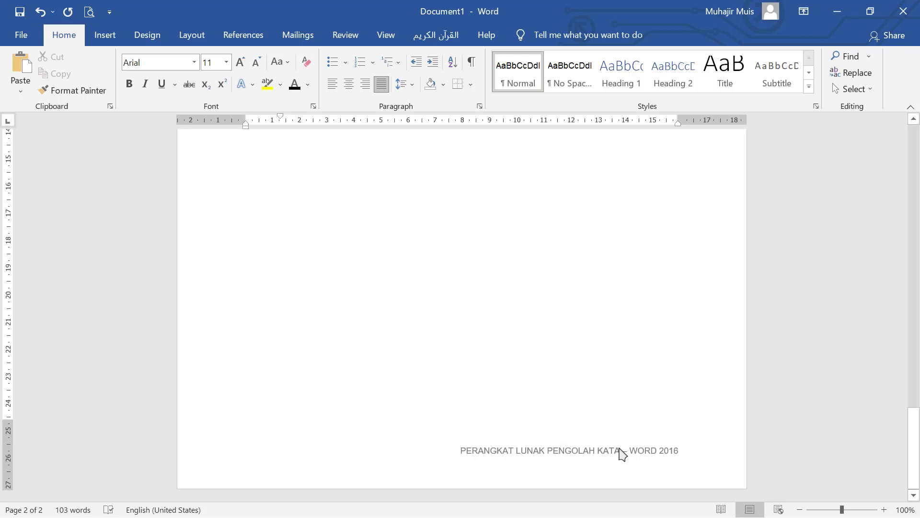
{"action": "scroll", "coordinate": [559, 209], "scroll_direction": "up", "scroll_amount": 3}
{"action": "scroll", "coordinate": [556, 209], "scroll_direction": "up", "scroll_amount": 8}
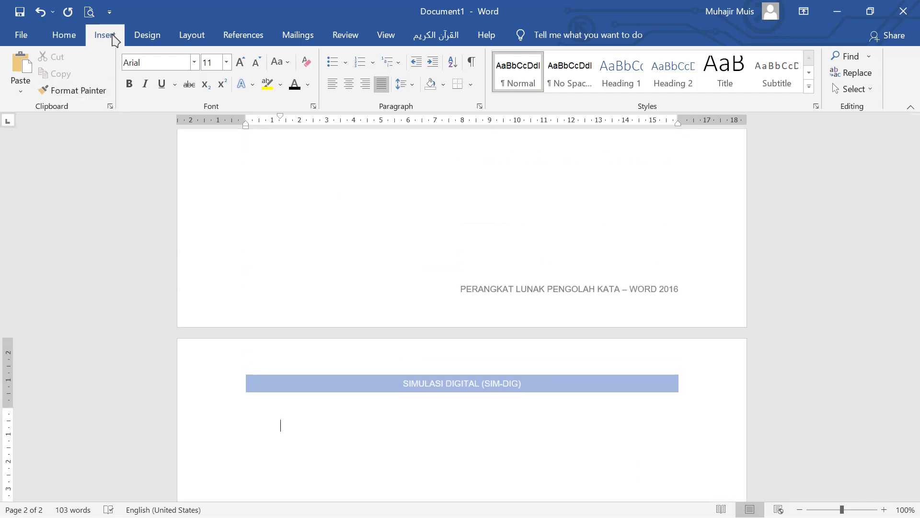
{"action": "left_click", "coordinate": [108, 37]}
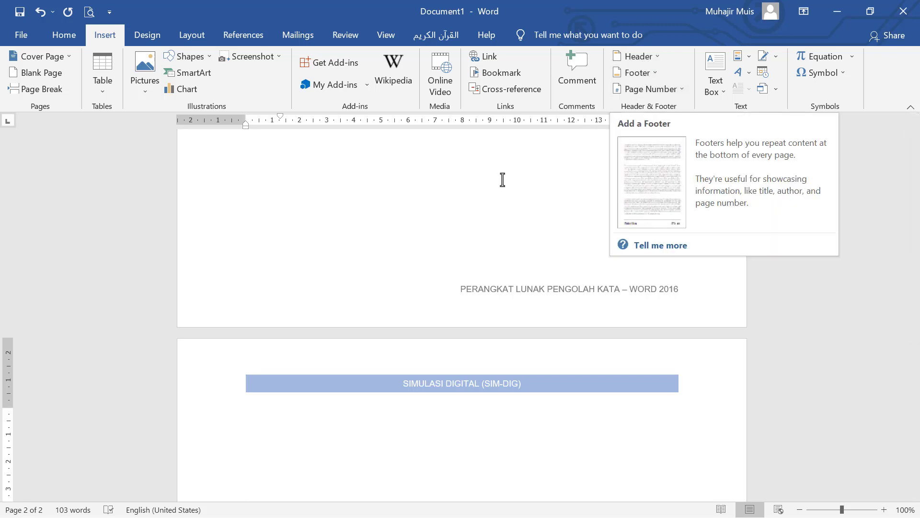
{"action": "scroll", "coordinate": [452, 227], "scroll_direction": "up", "scroll_amount": 5}
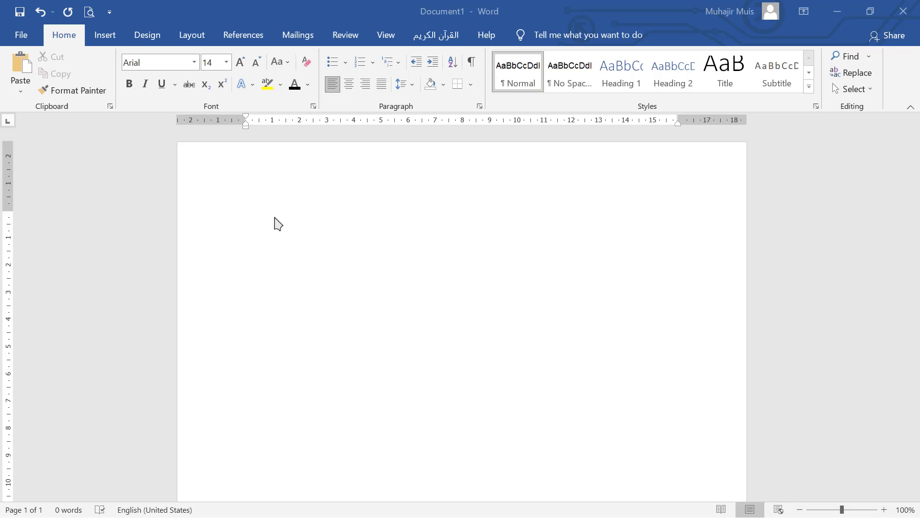
Insert the built-in "Deret Fourier" equation at the start of the blank document.
{"action": "left_click", "coordinate": [290, 225]}
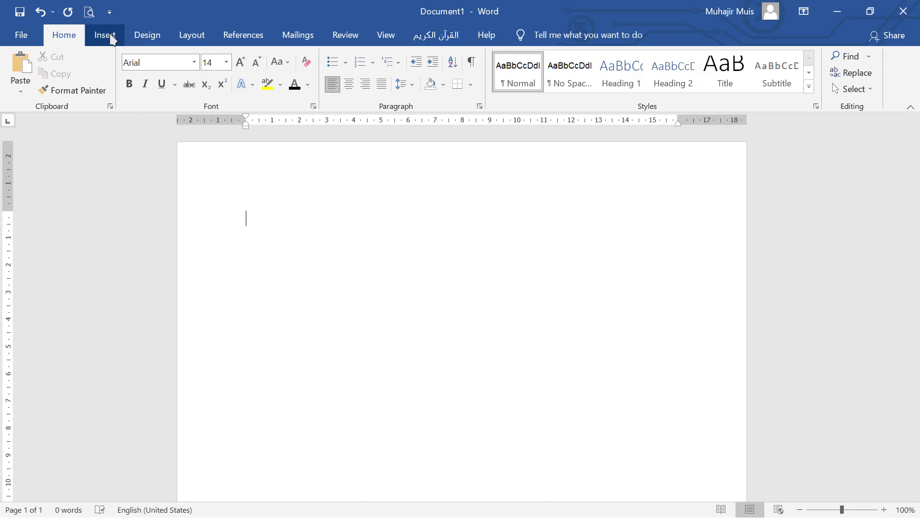
{"action": "left_click", "coordinate": [111, 40]}
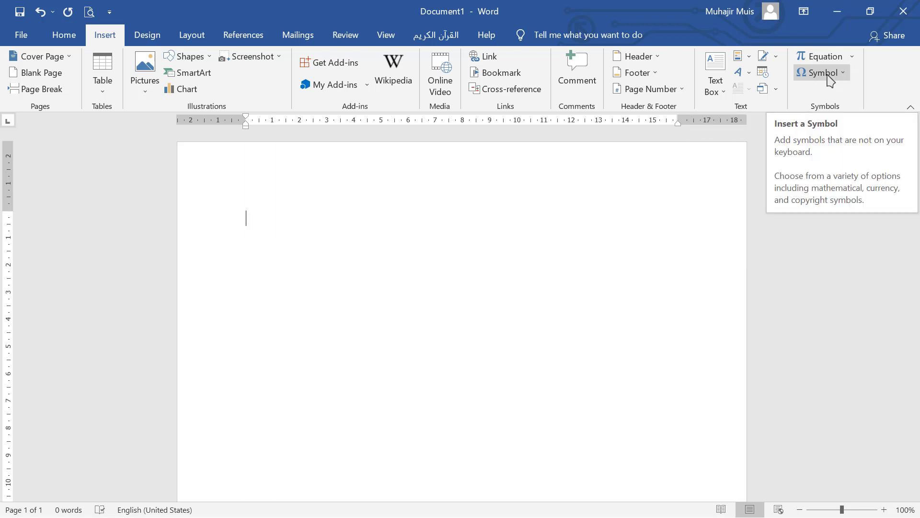
{"action": "left_click", "coordinate": [853, 58]}
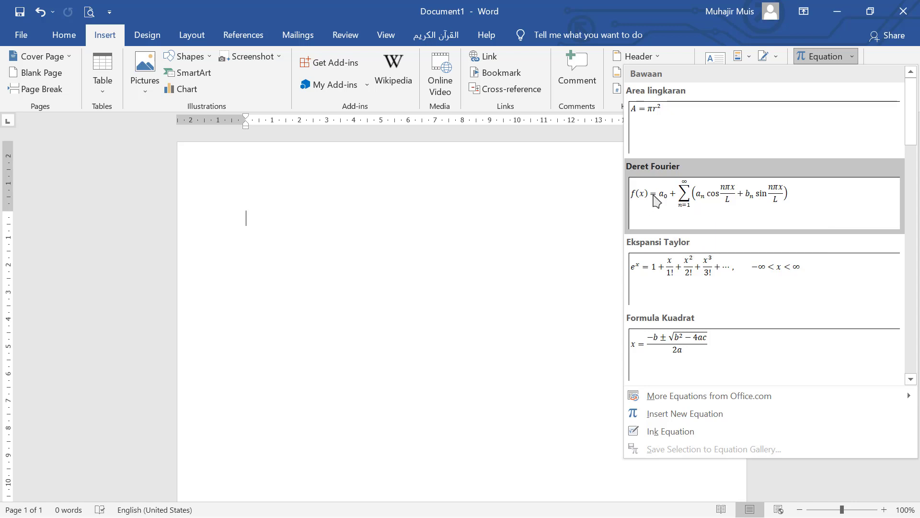
{"action": "left_click", "coordinate": [655, 200]}
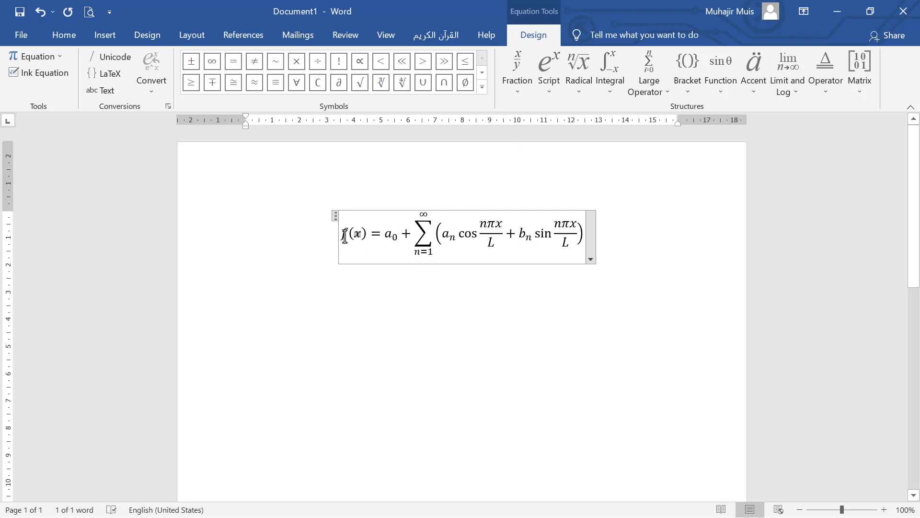
Select individual parts of the Fourier equation, such as f, the a_n term and the cosine term, to inspect its structure.
{"action": "left_click_drag", "start_coordinate": [346, 233], "coordinate": [338, 234]}
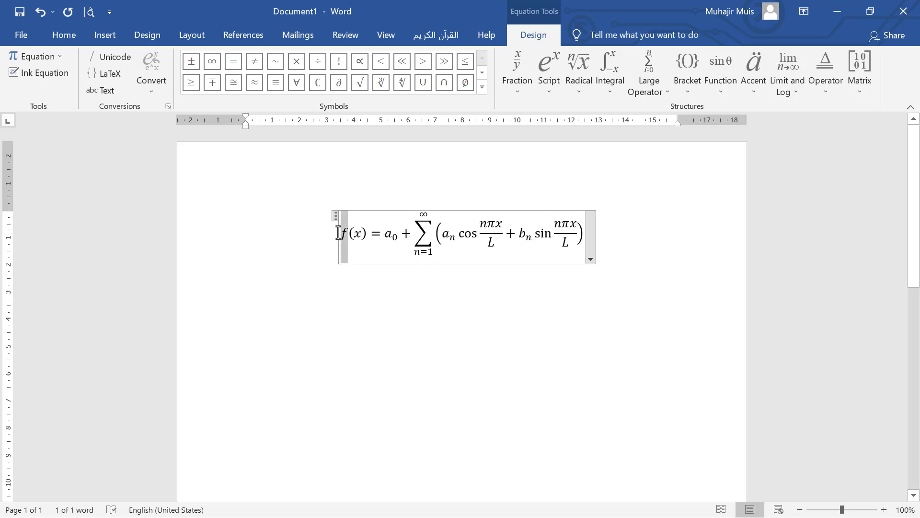
{"action": "left_click", "coordinate": [432, 234]}
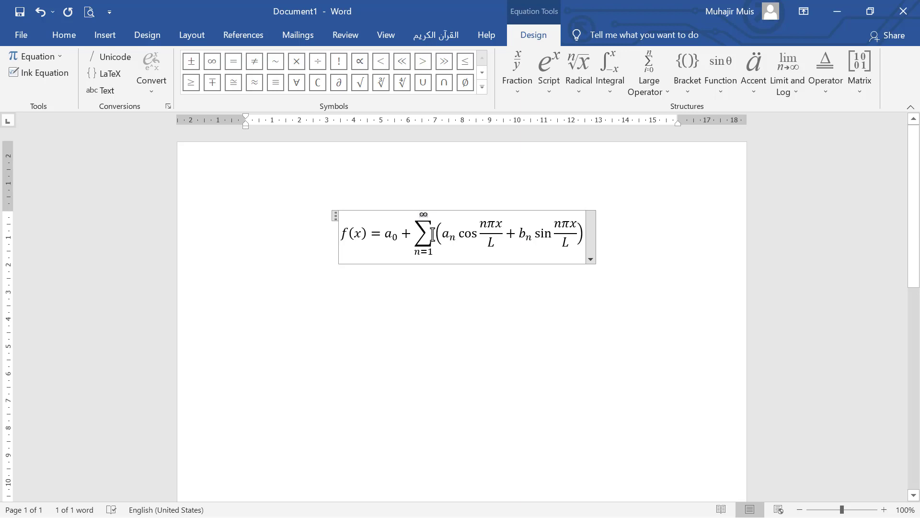
{"action": "double_click", "coordinate": [449, 240]}
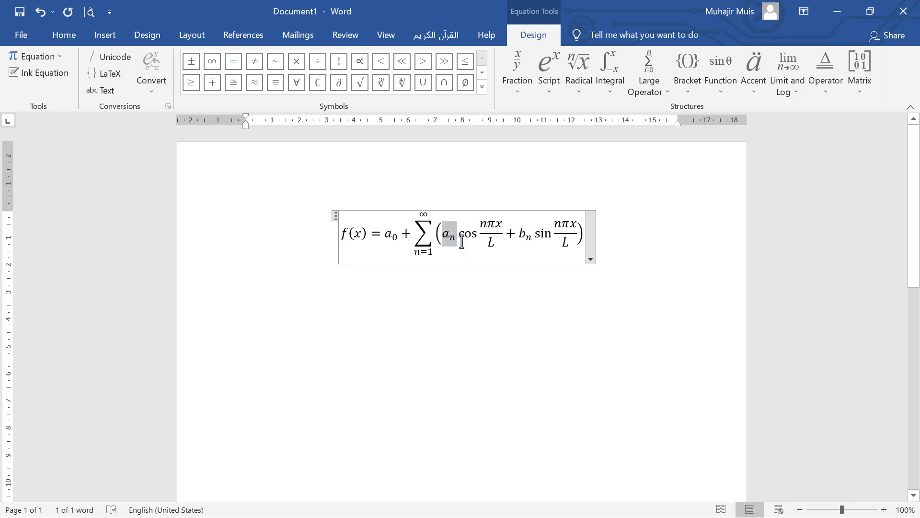
{"action": "double_click", "coordinate": [505, 229]}
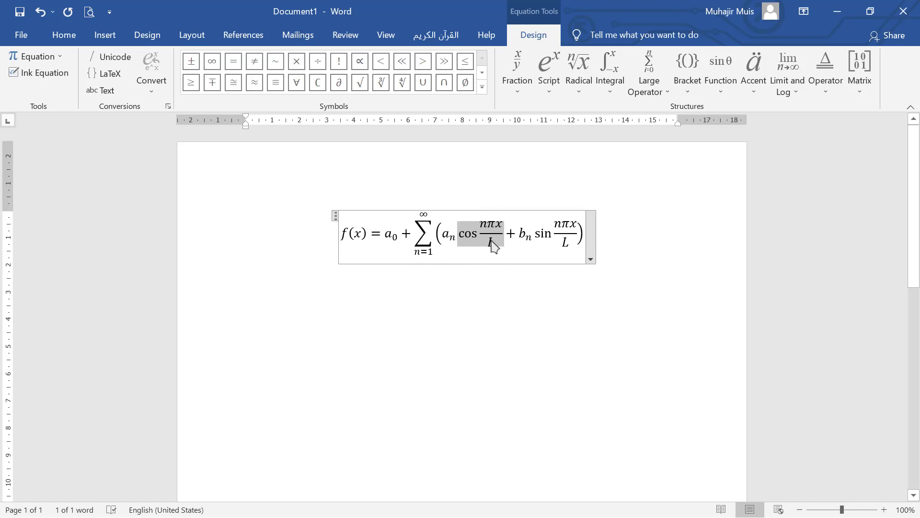
Leave the equation and add two new paragraphs below it.
{"action": "left_click", "coordinate": [417, 309]}
{"action": "left_click", "coordinate": [622, 259]}
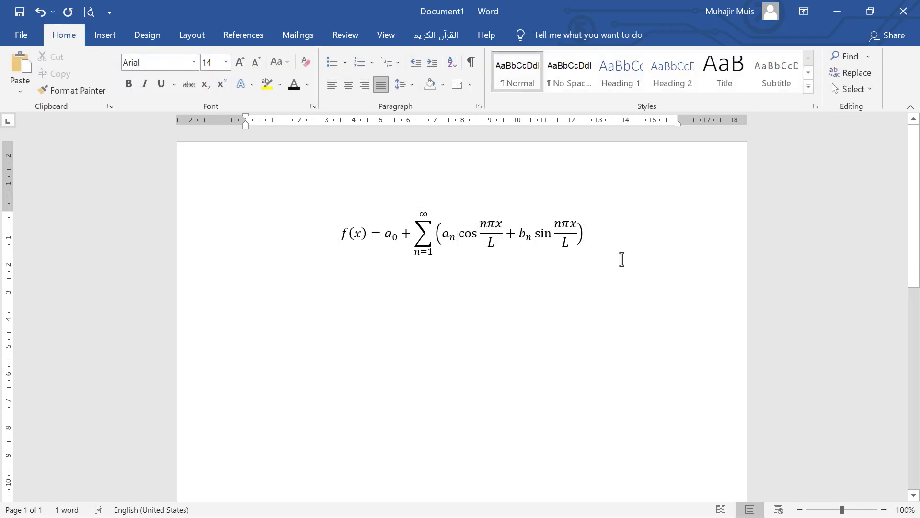
{"action": "key", "text": "Return"}
{"action": "key", "text": "Return"}
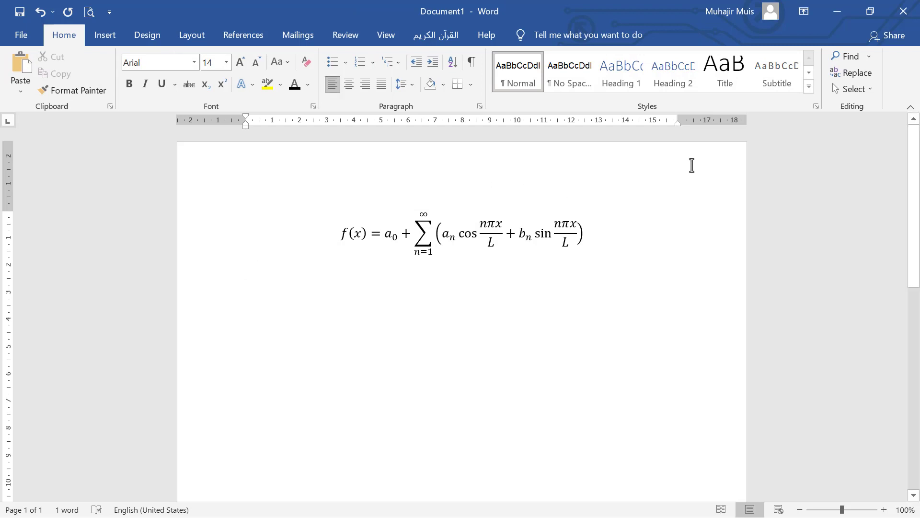
Open the full symbol selection dialog for the empty line below the equation.
{"action": "left_click", "coordinate": [105, 35]}
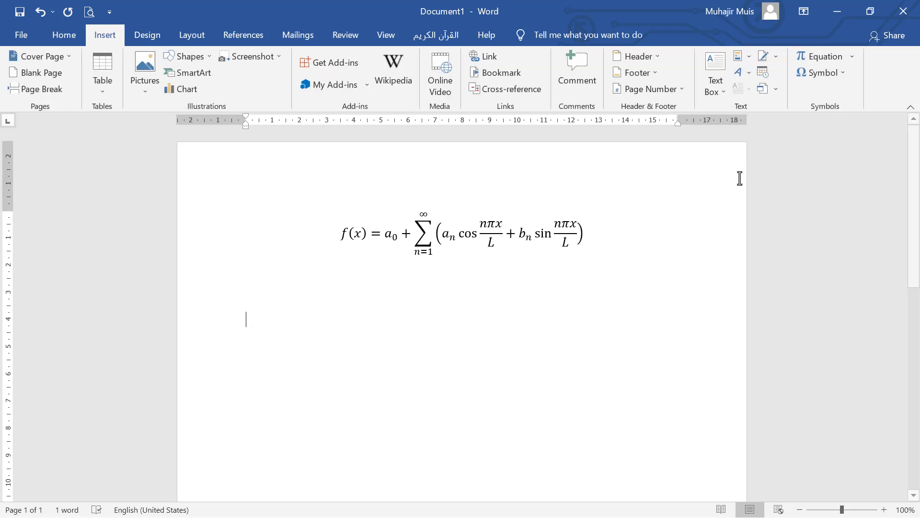
{"action": "left_click", "coordinate": [848, 75]}
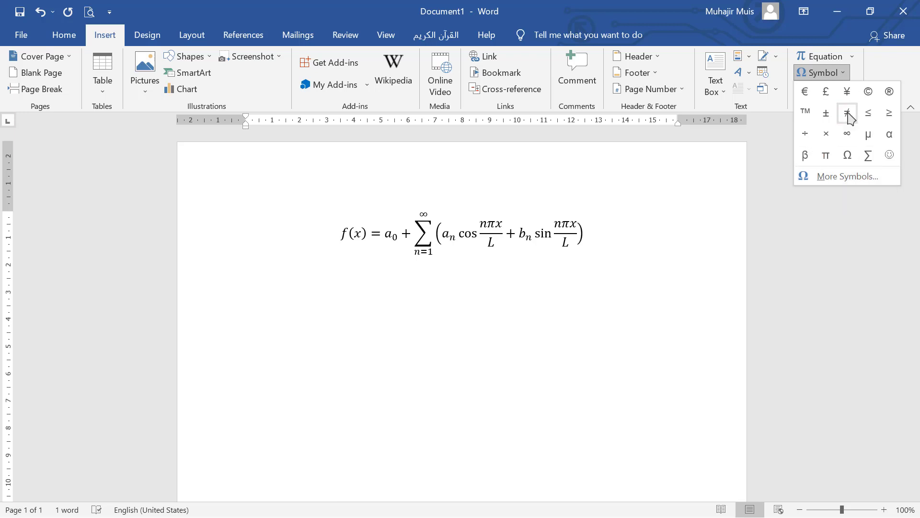
{"action": "left_click", "coordinate": [839, 177]}
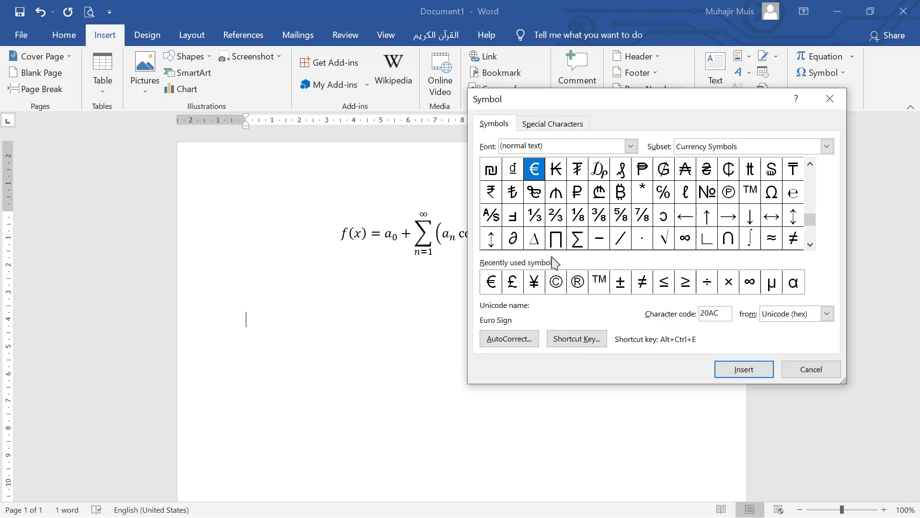
Examine the normal-text font's character subsets, from Basic Latin to the Arabic presentation forms.
{"action": "left_click_drag", "start_coordinate": [813, 229], "coordinate": [811, 173]}
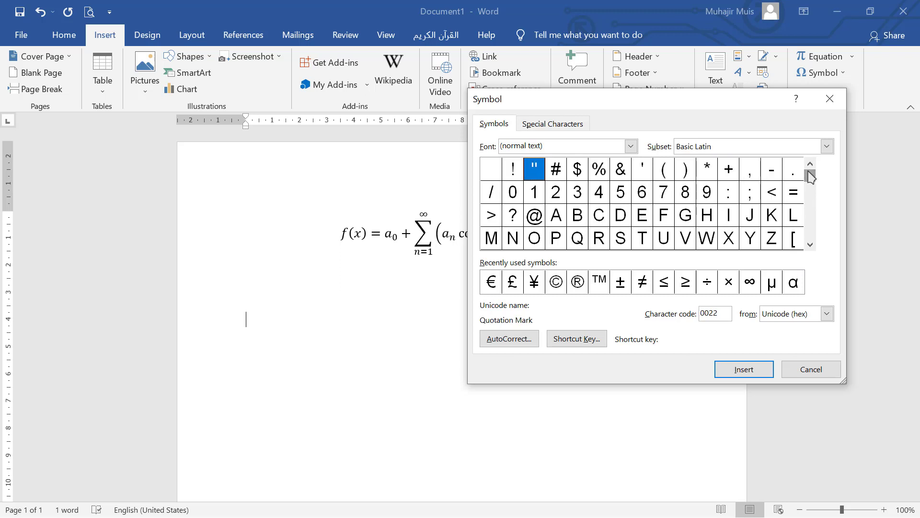
{"action": "left_click", "coordinate": [810, 245]}
{"action": "left_click", "coordinate": [810, 245]}
{"action": "left_click", "coordinate": [810, 244]}
{"action": "left_click", "coordinate": [810, 245]}
{"action": "left_click", "coordinate": [810, 245]}
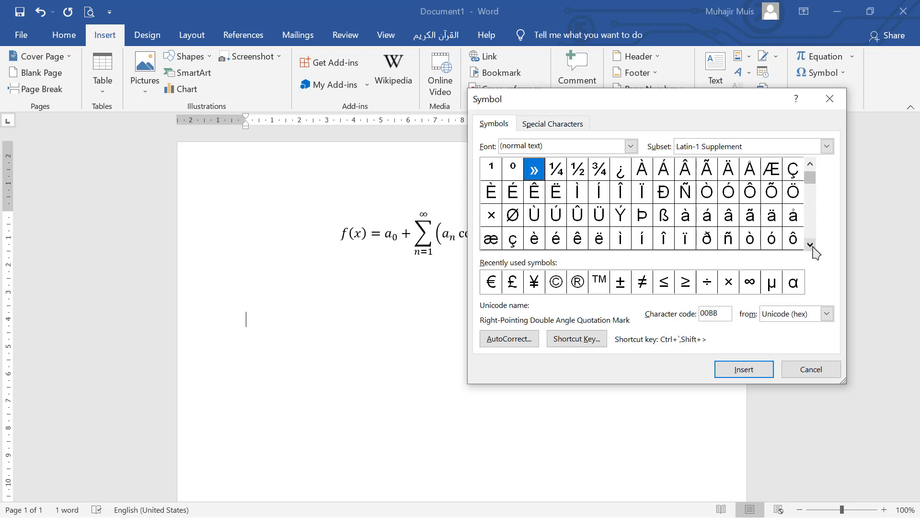
{"action": "left_click", "coordinate": [811, 244]}
{"action": "left_click_drag", "start_coordinate": [813, 187], "coordinate": [813, 235]}
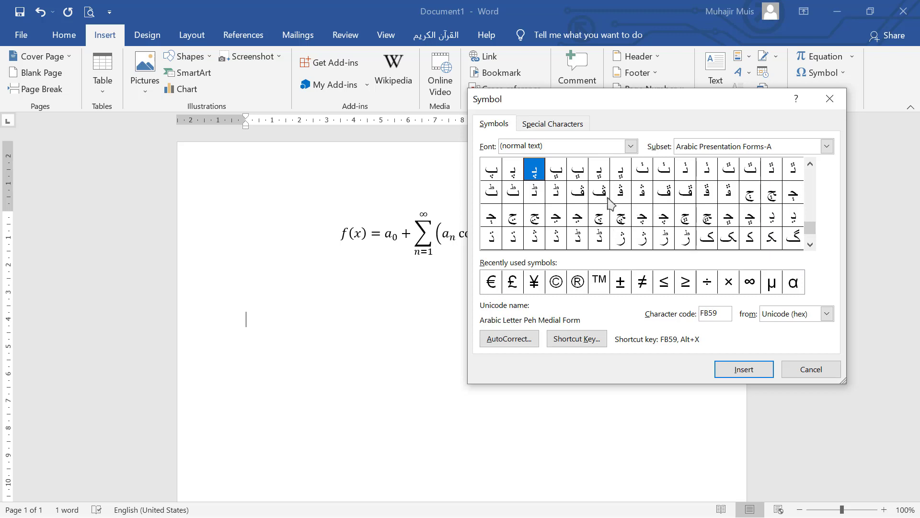
{"action": "left_click_drag", "start_coordinate": [812, 231], "coordinate": [811, 242]}
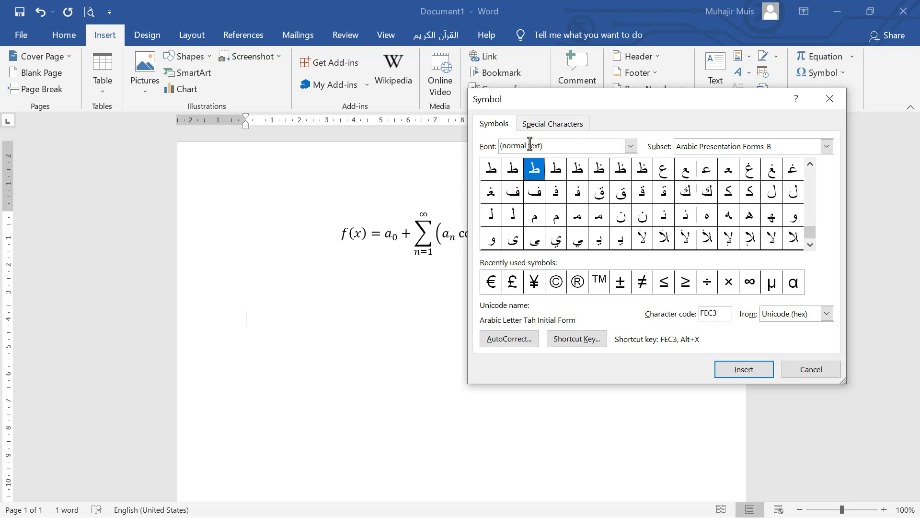
Set the symbol font to Webdings.
{"action": "left_click", "coordinate": [632, 146]}
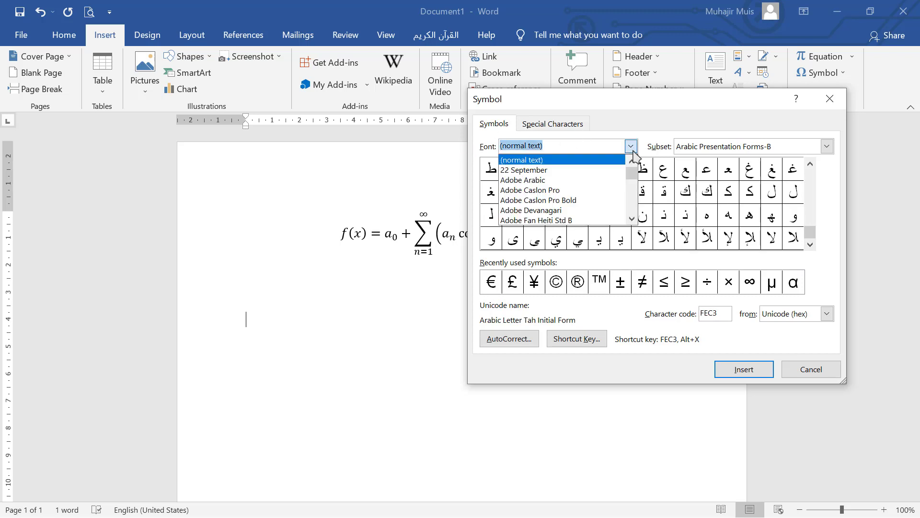
{"action": "left_click_drag", "start_coordinate": [632, 171], "coordinate": [638, 218]}
{"action": "scroll", "coordinate": [568, 196], "scroll_direction": "up", "scroll_amount": 4}
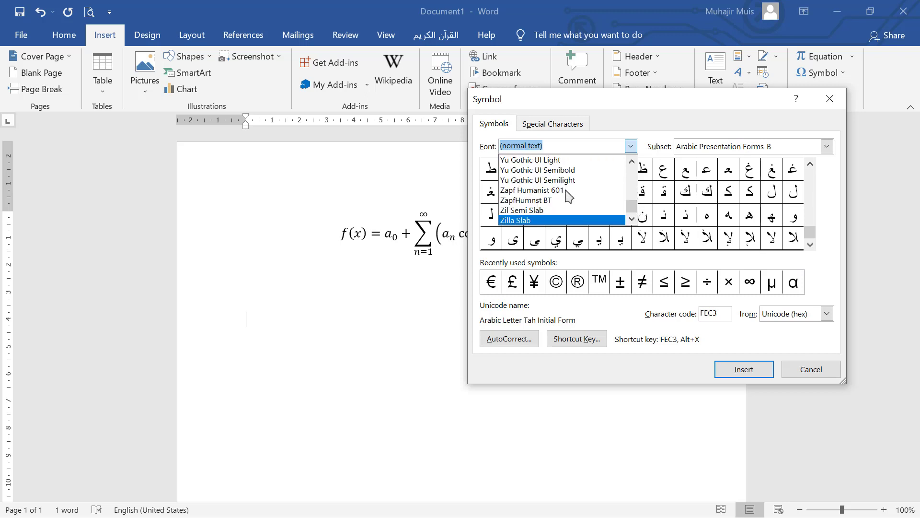
{"action": "scroll", "coordinate": [568, 197], "scroll_direction": "up", "scroll_amount": 1}
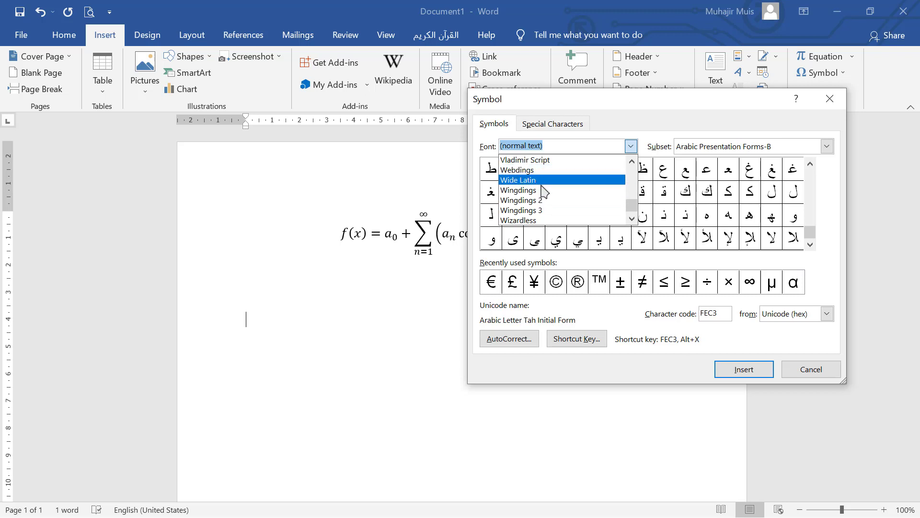
{"action": "left_click", "coordinate": [527, 170]}
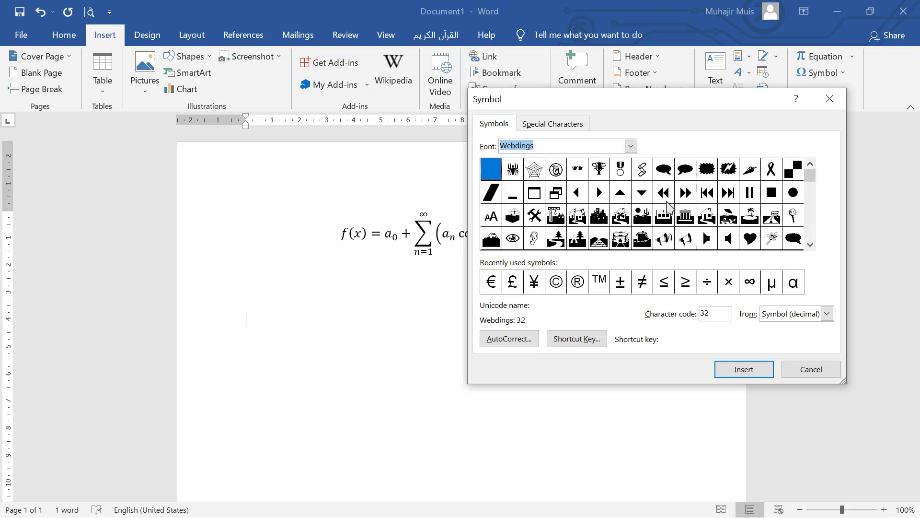
Change the symbol font from Webdings to Wingdings and view its characters from the start of the set.
{"action": "left_click_drag", "start_coordinate": [810, 245], "coordinate": [810, 248]}
{"action": "left_click", "coordinate": [631, 146]}
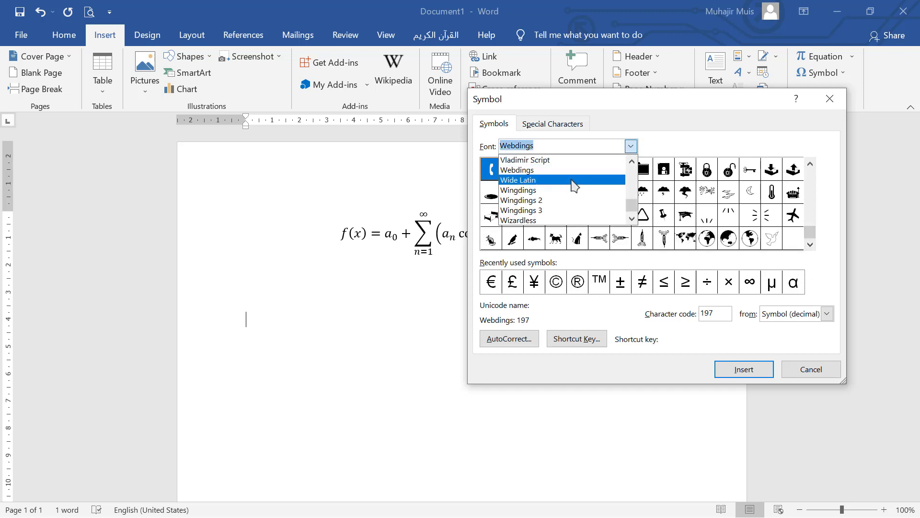
{"action": "left_click", "coordinate": [551, 190]}
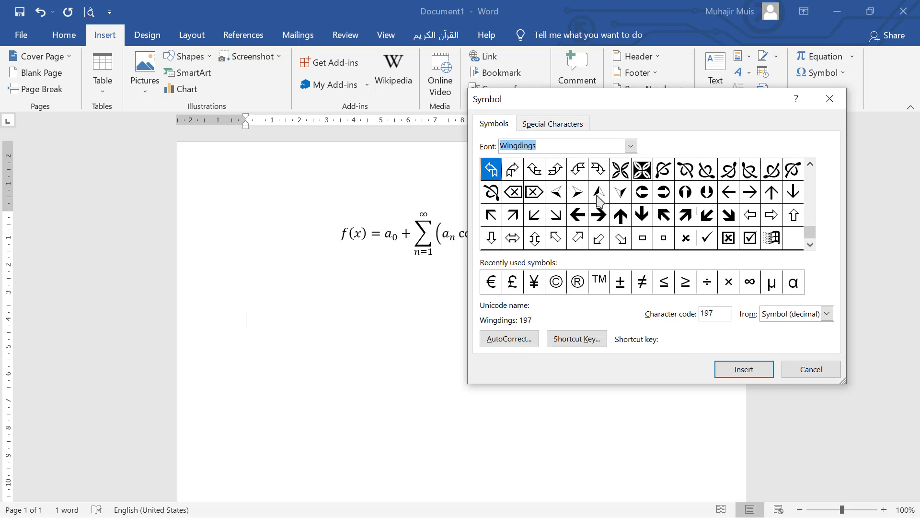
{"action": "scroll", "coordinate": [810, 168], "scroll_direction": "up", "scroll_amount": 5}
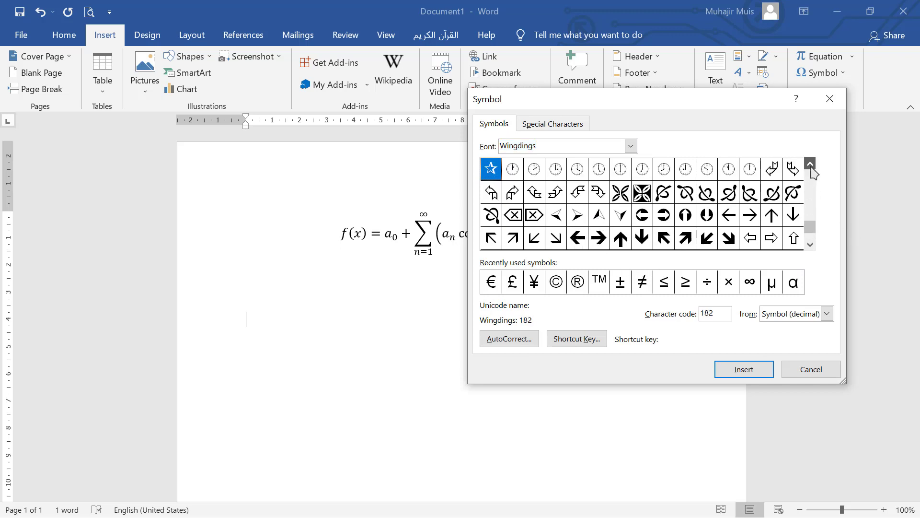
{"action": "scroll", "coordinate": [811, 170], "scroll_direction": "up", "scroll_amount": 5}
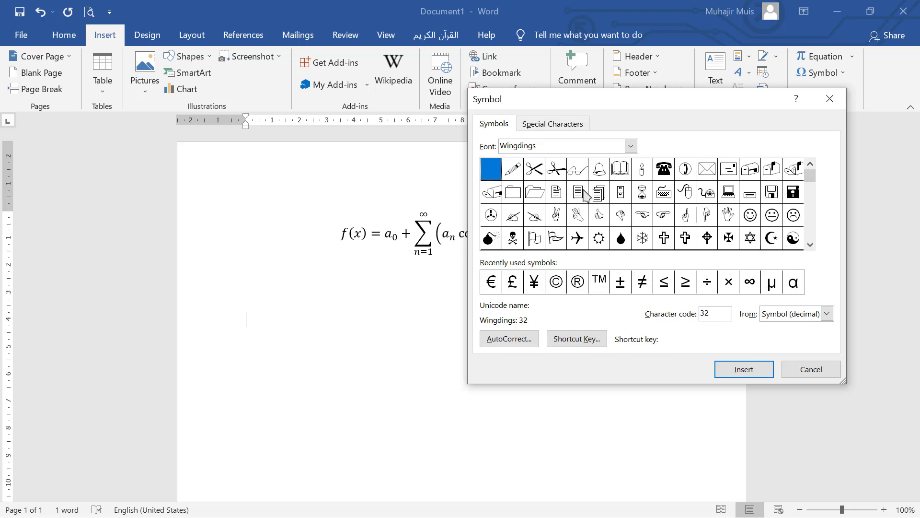
Insert the Wingdings scissors symbol (character code 34) below the equation and close the symbol dialog.
{"action": "left_click", "coordinate": [536, 171]}
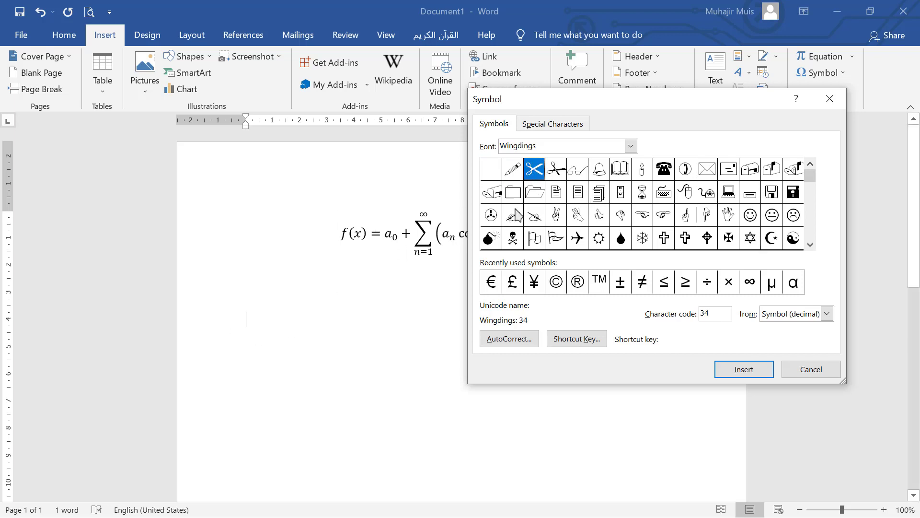
{"action": "left_click", "coordinate": [745, 370]}
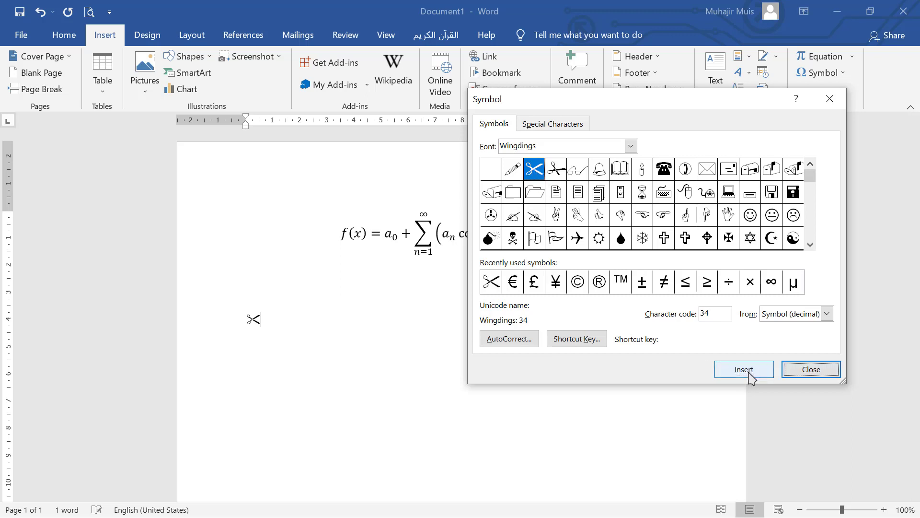
{"action": "left_click", "coordinate": [812, 369]}
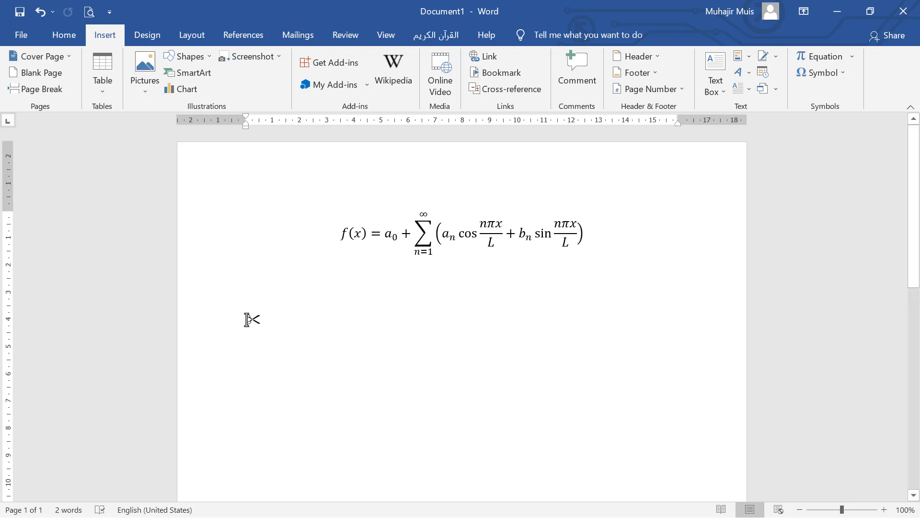
Enlarge the scissors symbol to font size 72 and deselect it.
{"action": "left_click_drag", "start_coordinate": [268, 320], "coordinate": [242, 321]}
{"action": "left_click", "coordinate": [61, 38]}
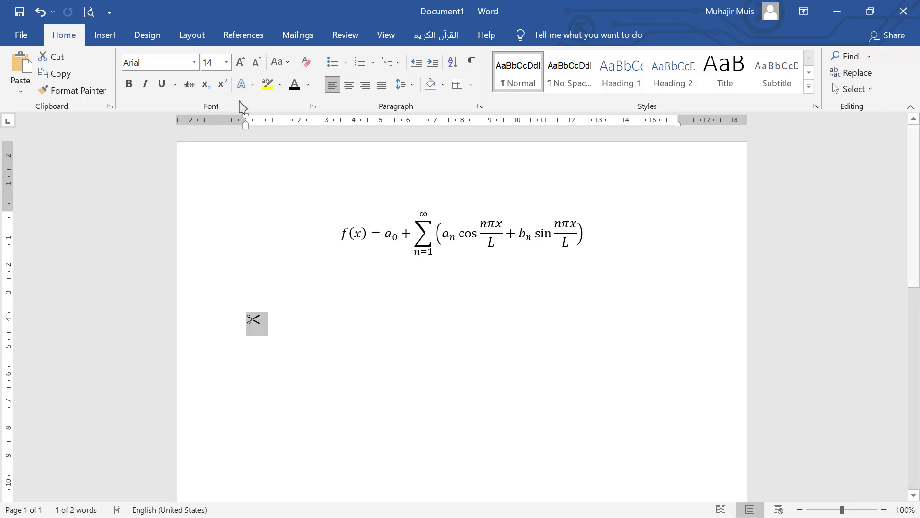
{"action": "left_click", "coordinate": [228, 63]}
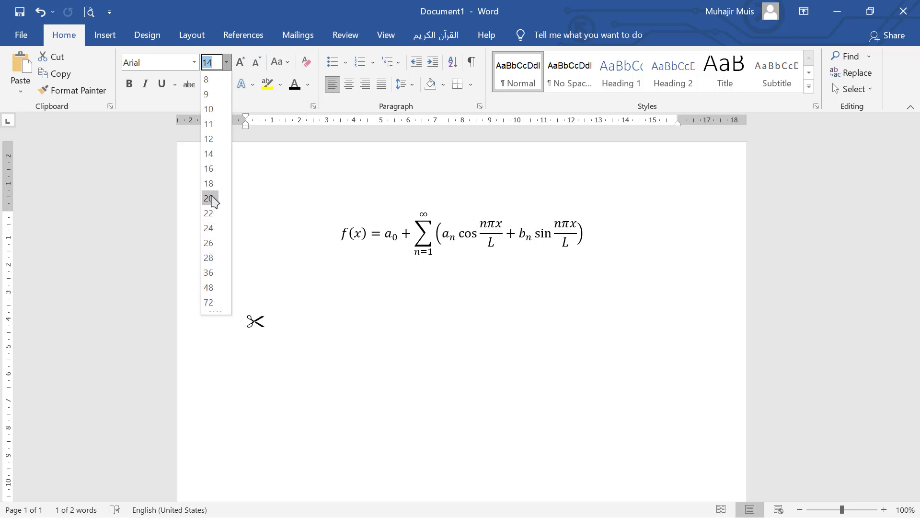
{"action": "left_click", "coordinate": [208, 302]}
{"action": "left_click", "coordinate": [426, 346]}
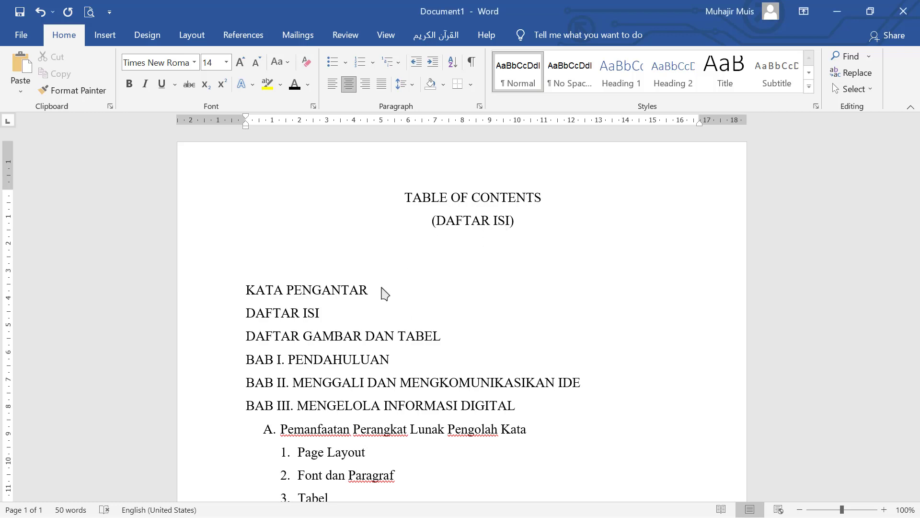
Fill the KATA PENGANTAR line with manually entered dots followed by the page number i.
{"action": "scroll", "coordinate": [349, 309], "scroll_direction": "down", "scroll_amount": 3}
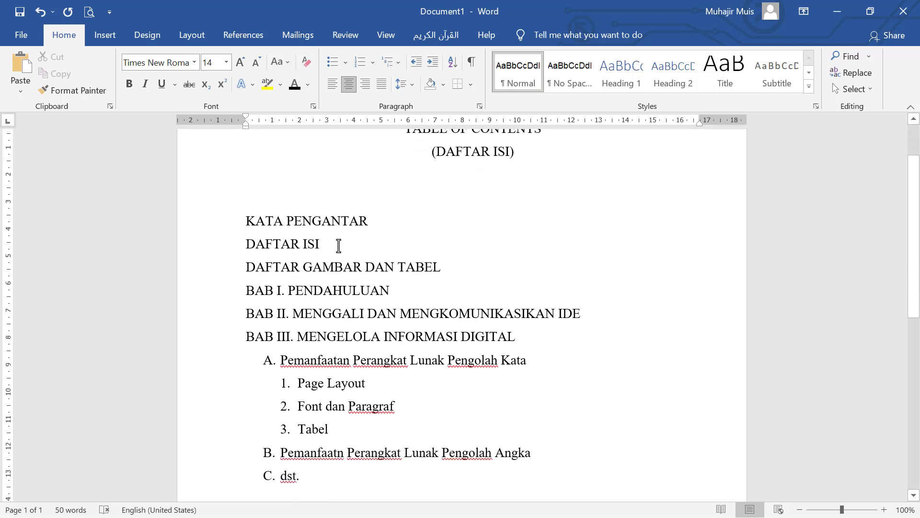
{"action": "scroll", "coordinate": [398, 227], "scroll_direction": "up", "scroll_amount": 3}
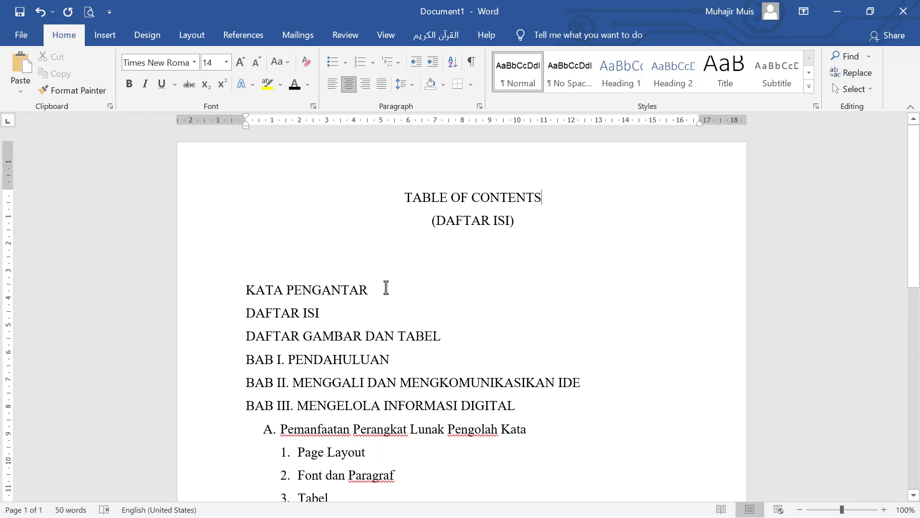
{"action": "left_click", "coordinate": [387, 288]}
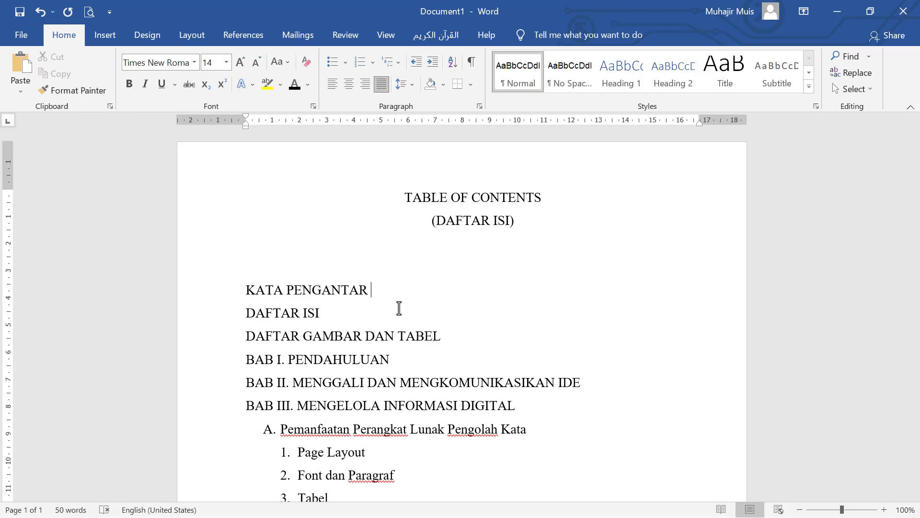
{"action": "type", "text": "..............................."}
{"action": "type", "text": ".............................................................."}
{"action": "type", "text": "i"}
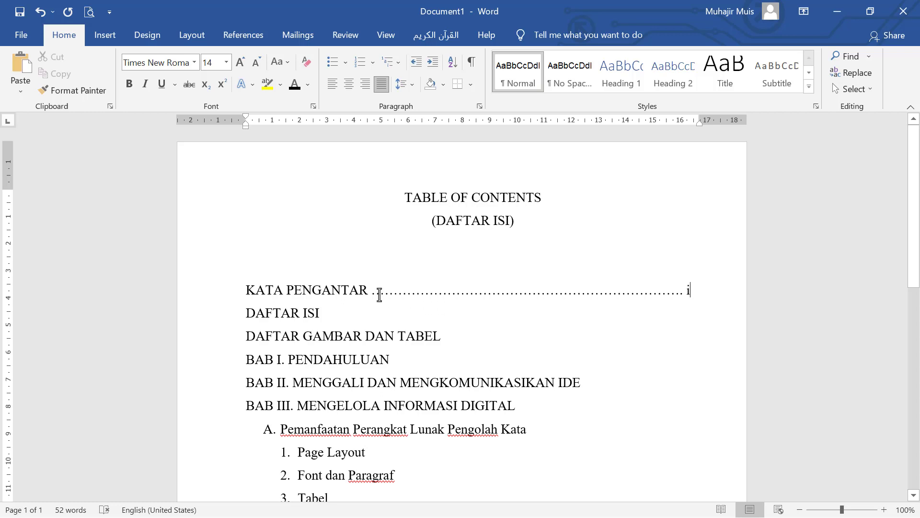
Delete the manually entered dots and the page number i from the KATA PENGANTAR line.
{"action": "left_click_drag", "start_coordinate": [372, 290], "coordinate": [684, 291]}
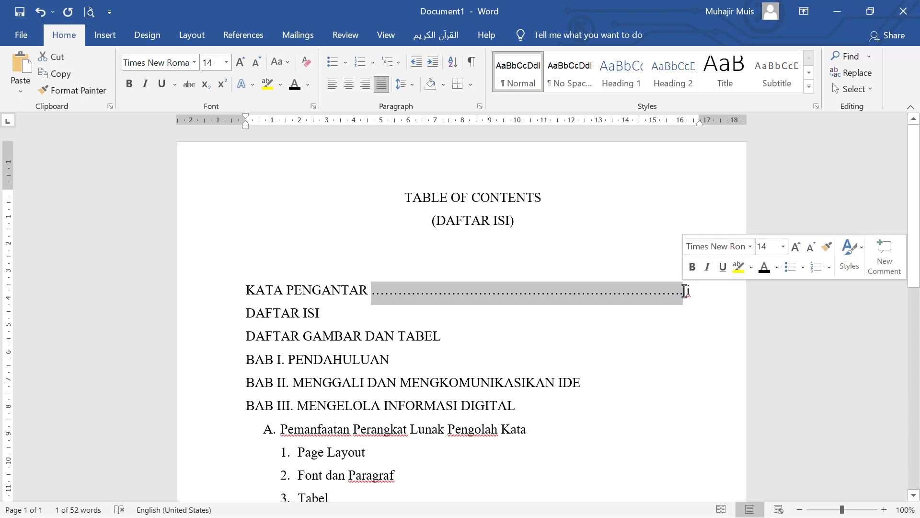
{"action": "key", "text": "Delete"}
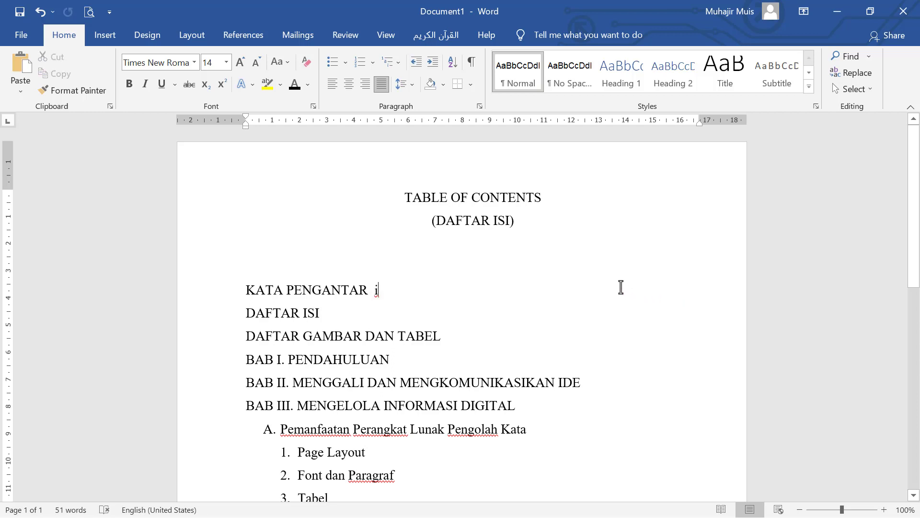
{"action": "key", "text": "BackSpace"}
Give the KATA PENGANTAR line a left tab stop at 16 cm with leader style 2.
{"action": "scroll", "coordinate": [441, 291], "scroll_direction": "down", "scroll_amount": 3}
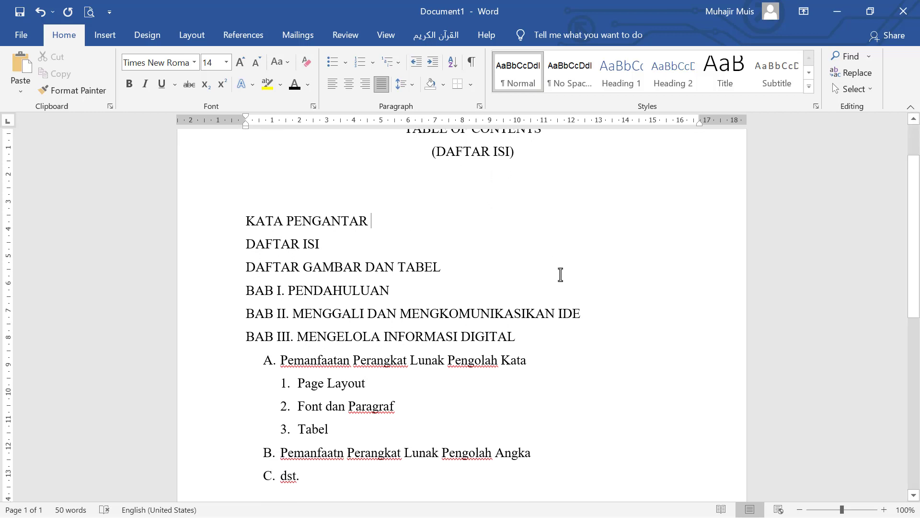
{"action": "scroll", "coordinate": [439, 267], "scroll_direction": "up", "scroll_amount": 1}
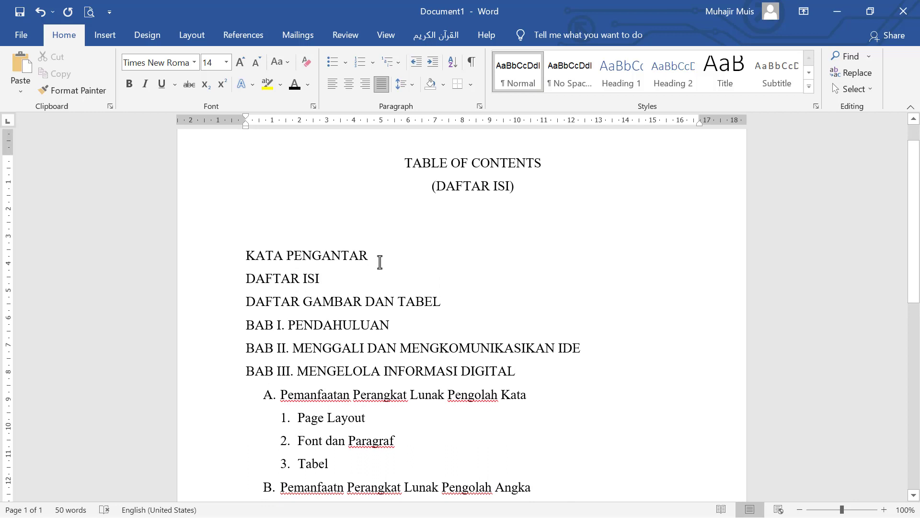
{"action": "scroll", "coordinate": [402, 256], "scroll_direction": "up", "scroll_amount": 1}
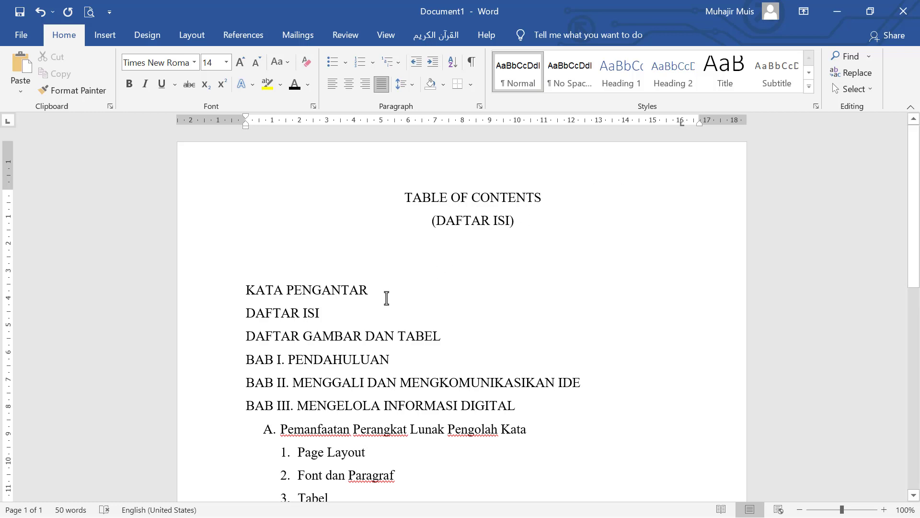
{"action": "double_click", "coordinate": [682, 126]}
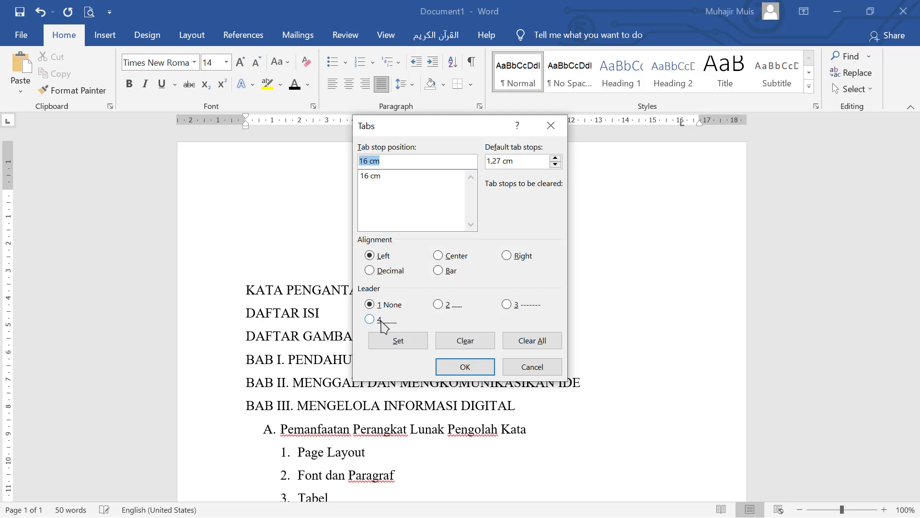
{"action": "left_click", "coordinate": [438, 304]}
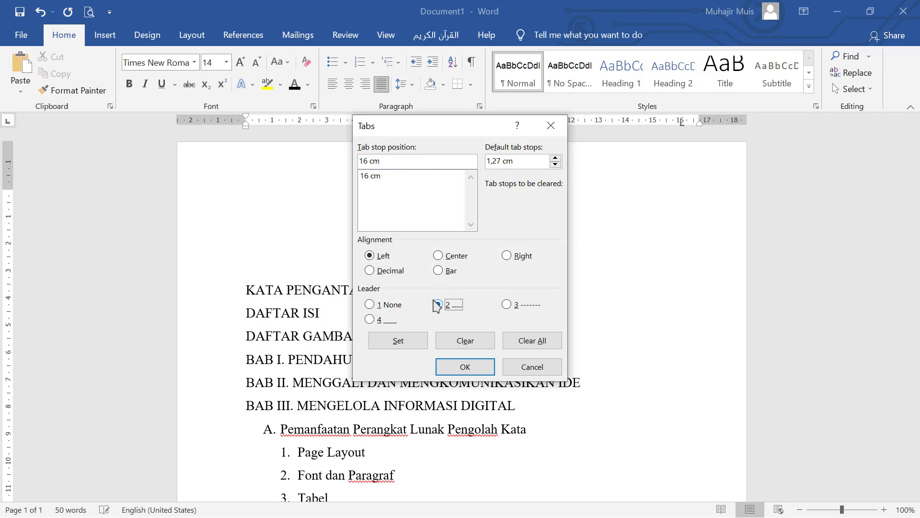
{"action": "left_click", "coordinate": [401, 344]}
{"action": "left_click", "coordinate": [465, 366]}
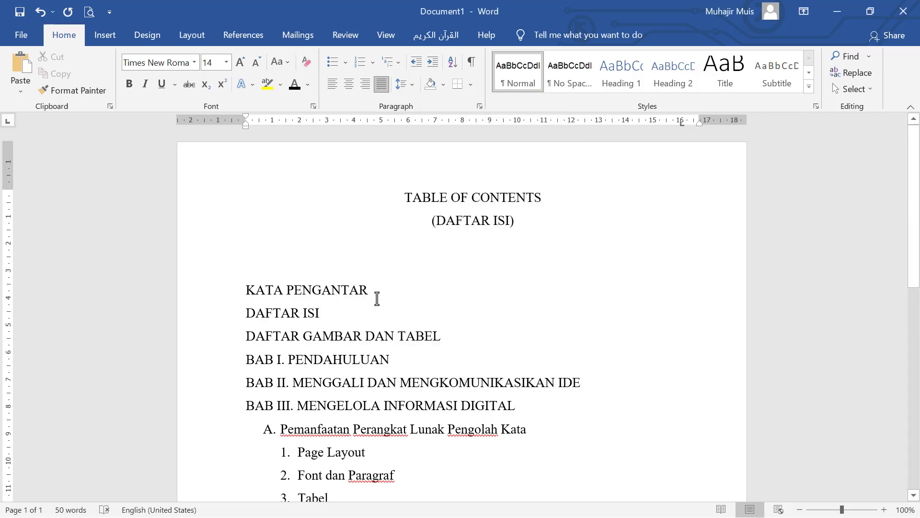
Extend the KATA PENGANTAR line to its tab stop and add the page number i.
{"action": "left_click", "coordinate": [379, 287]}
{"action": "key", "text": "Tab"}
{"action": "type", "text": "i"}
Undo the tab and page number added to the KATA PENGANTAR line.
{"action": "scroll", "coordinate": [367, 425], "scroll_direction": "down", "scroll_amount": 2}
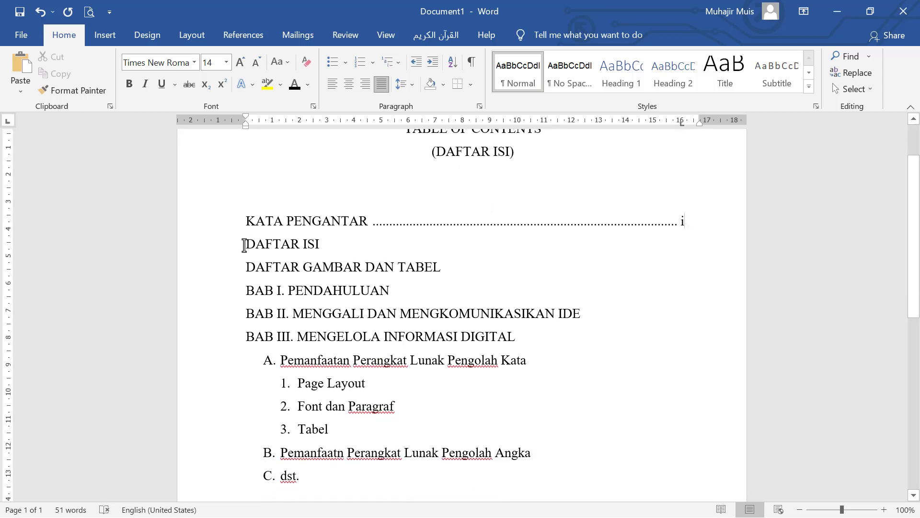
{"action": "left_click", "coordinate": [302, 478], "text": "shift"}
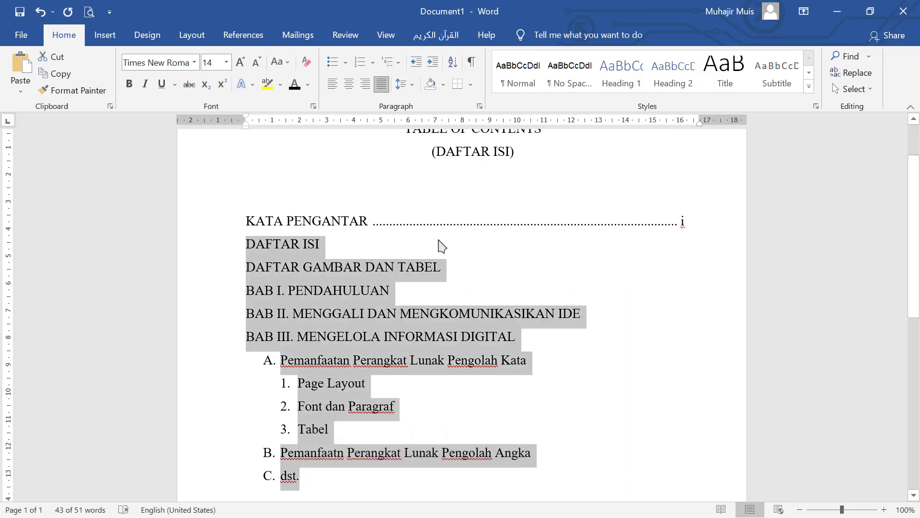
{"action": "left_click", "coordinate": [395, 269]}
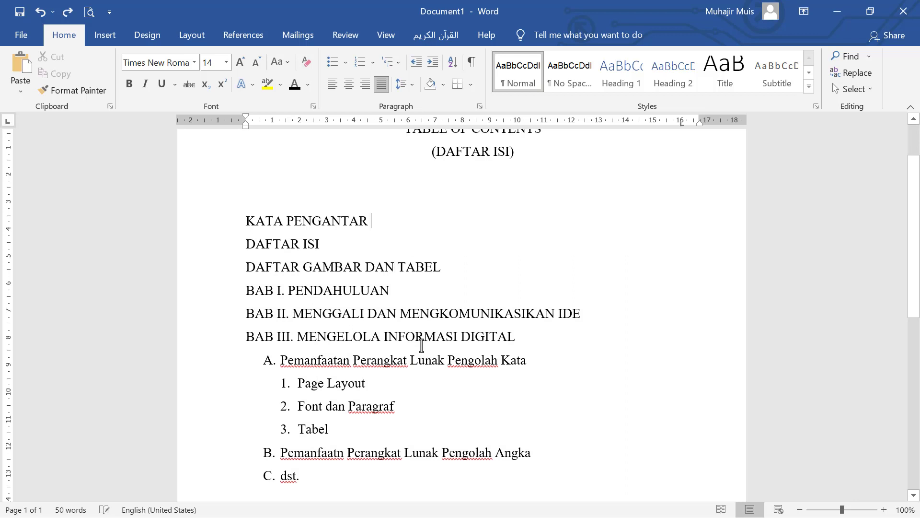
Set a left tab stop at 16 cm with leader style 2 for all entries from KATA PENGANTAR to dst.
{"action": "left_click", "coordinate": [244, 223]}
{"action": "left_click", "coordinate": [303, 476], "text": "shift"}
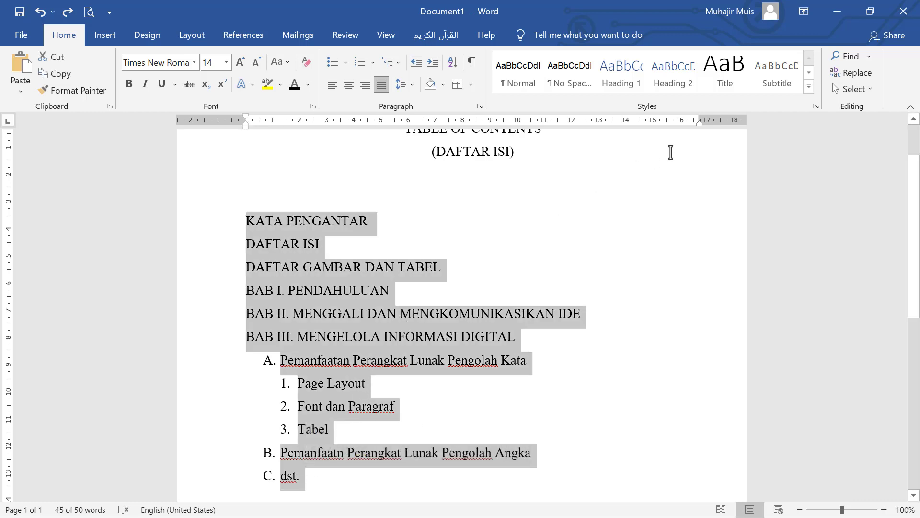
{"action": "left_click", "coordinate": [680, 124]}
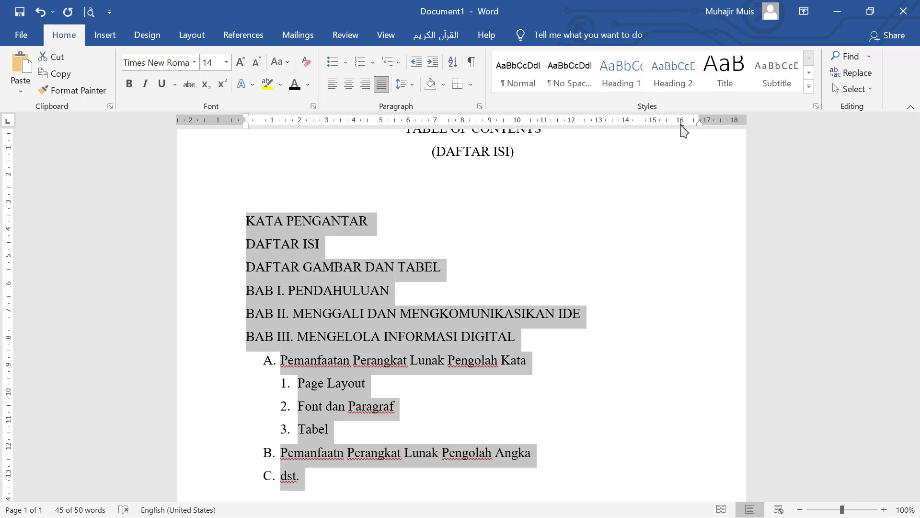
{"action": "double_click", "coordinate": [681, 123]}
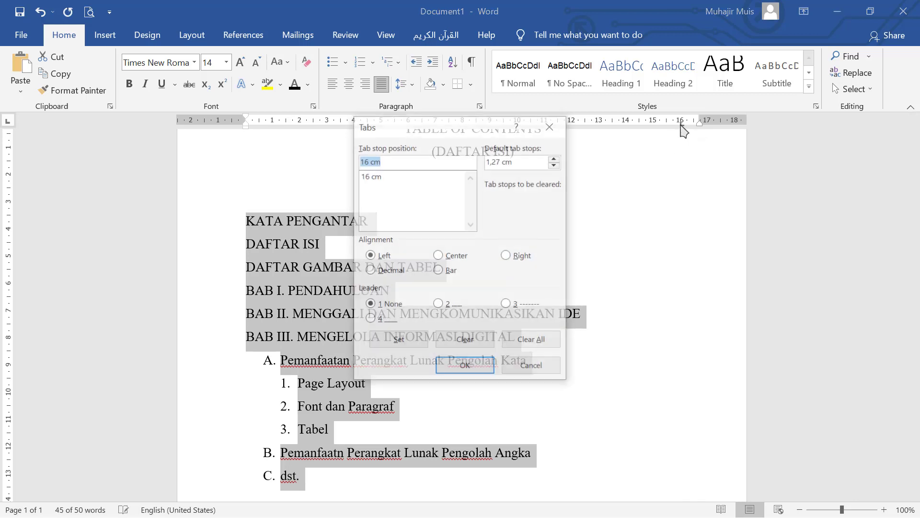
{"action": "left_click", "coordinate": [443, 307]}
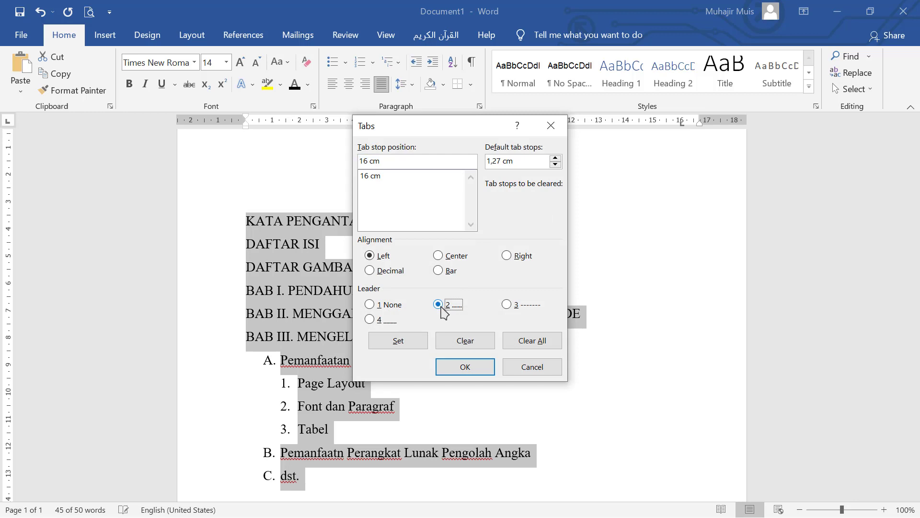
{"action": "left_click", "coordinate": [419, 348]}
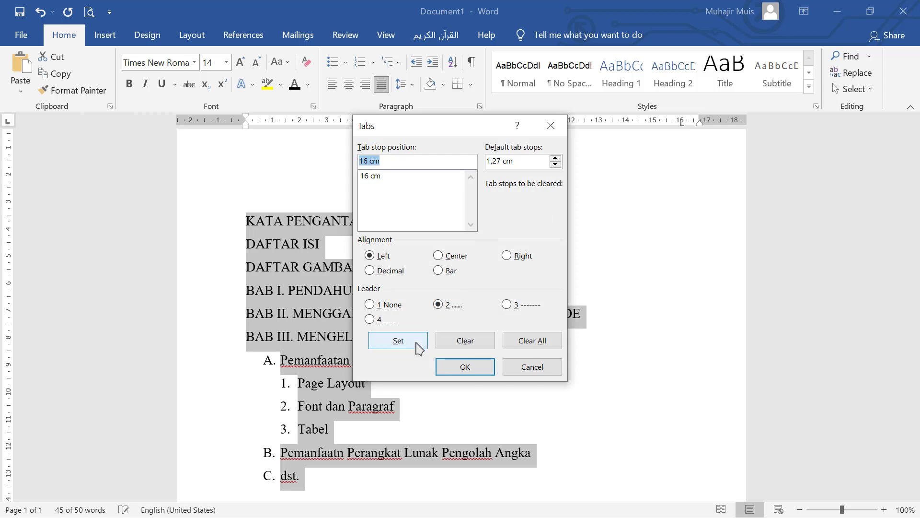
{"action": "left_click", "coordinate": [462, 369]}
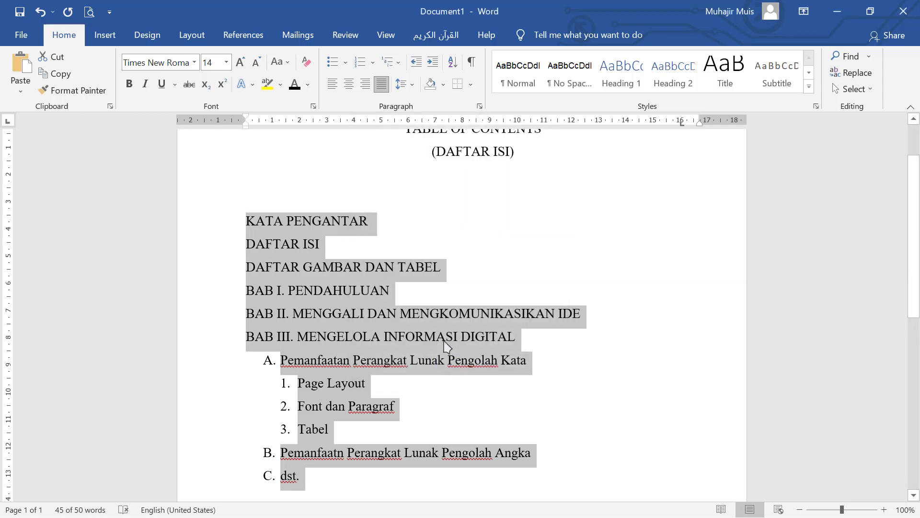
Add dot leaders and page numbers i, ii and iii to KATA PENGANTAR, DAFTAR ISI and DAFTAR GAMBAR DAN TABEL.
{"action": "left_click", "coordinate": [387, 229]}
{"action": "key", "text": "Tab"}
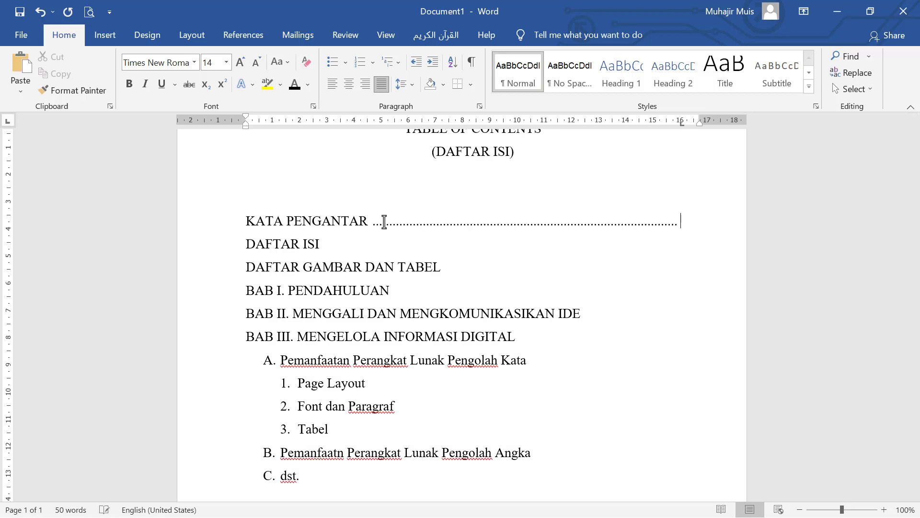
{"action": "type", "text": "i"}
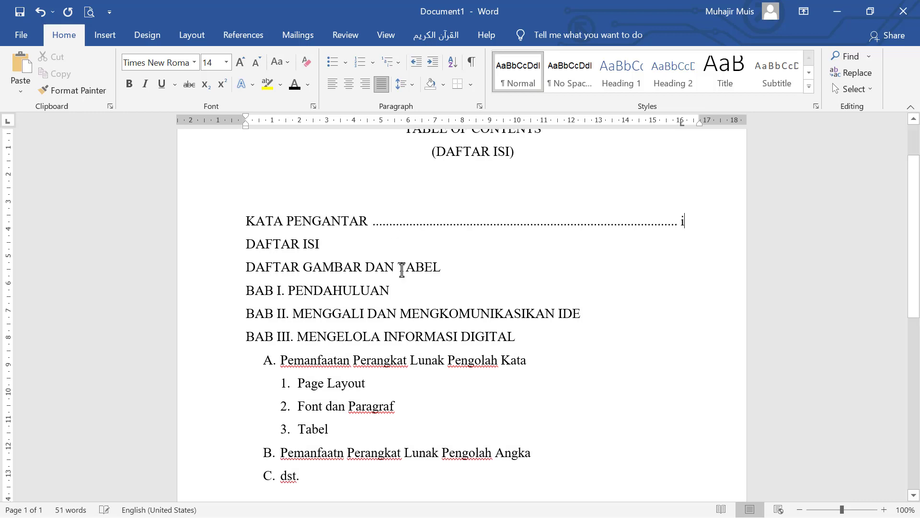
{"action": "left_click", "coordinate": [353, 245]}
{"action": "type", "text": "ii"}
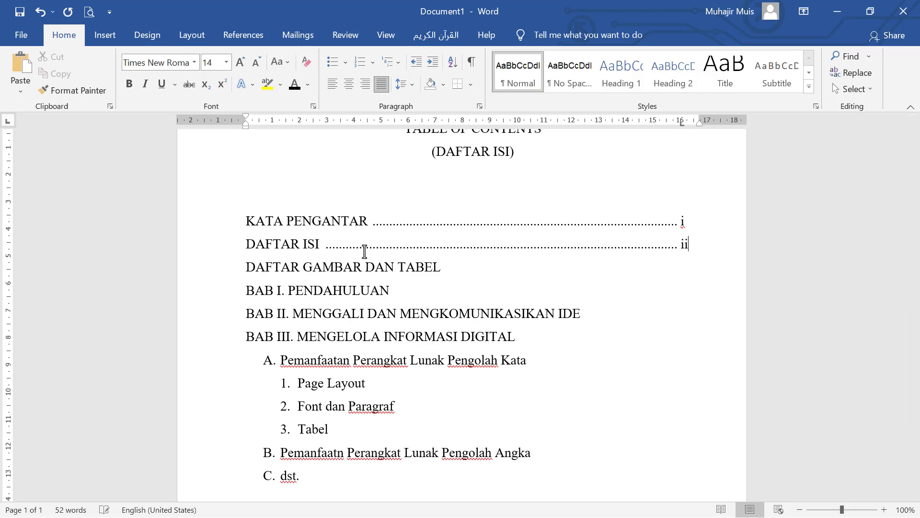
{"action": "left_click", "coordinate": [454, 267]}
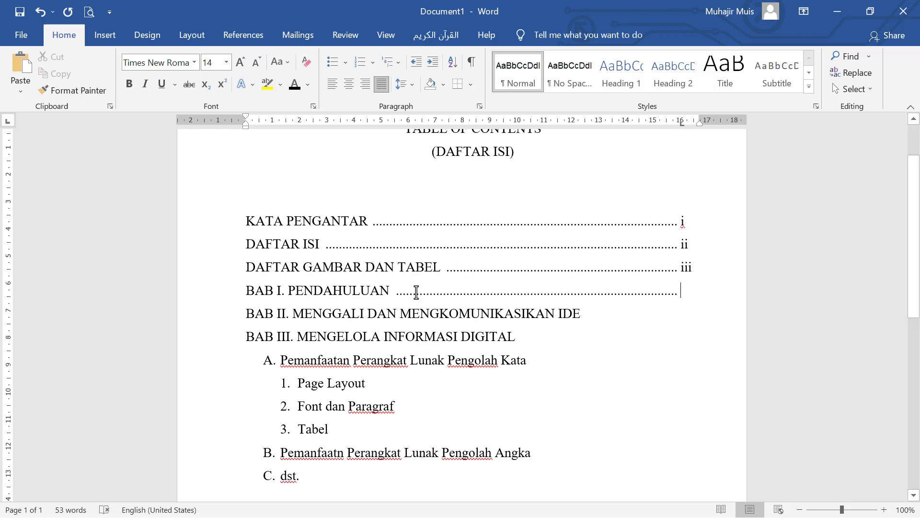
Add dot leaders and page numbers 1, 5 and 20 to the BAB I, BAB II and BAB III entries.
{"action": "type", "text": "1"}
{"action": "left_click", "coordinate": [592, 318]}
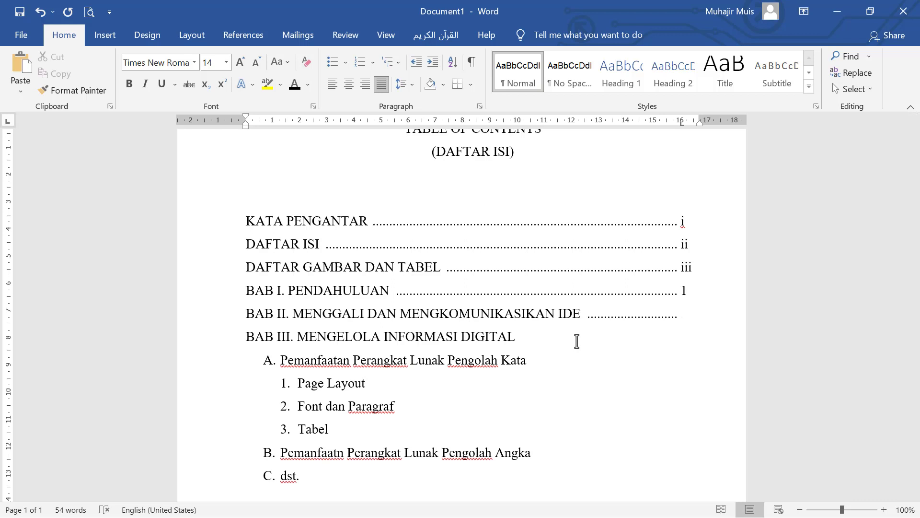
{"action": "type", "text": "5"}
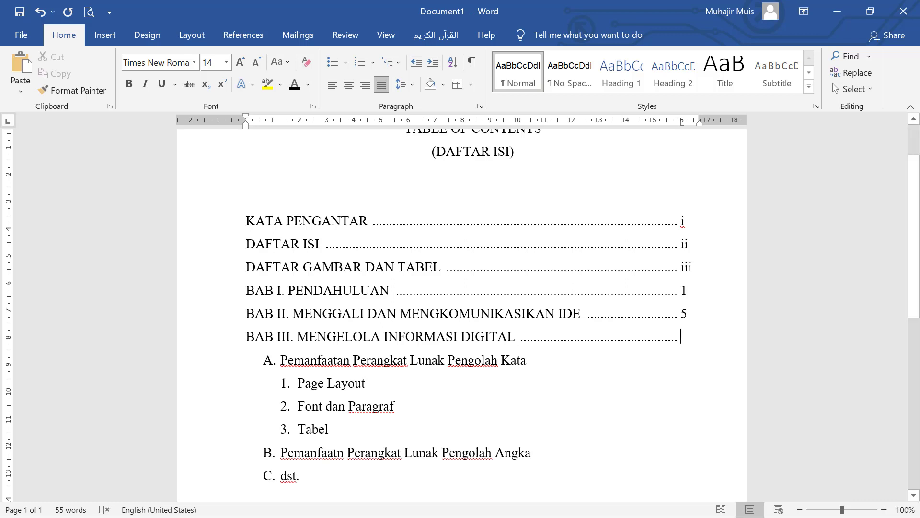
{"action": "type", "text": "2"}
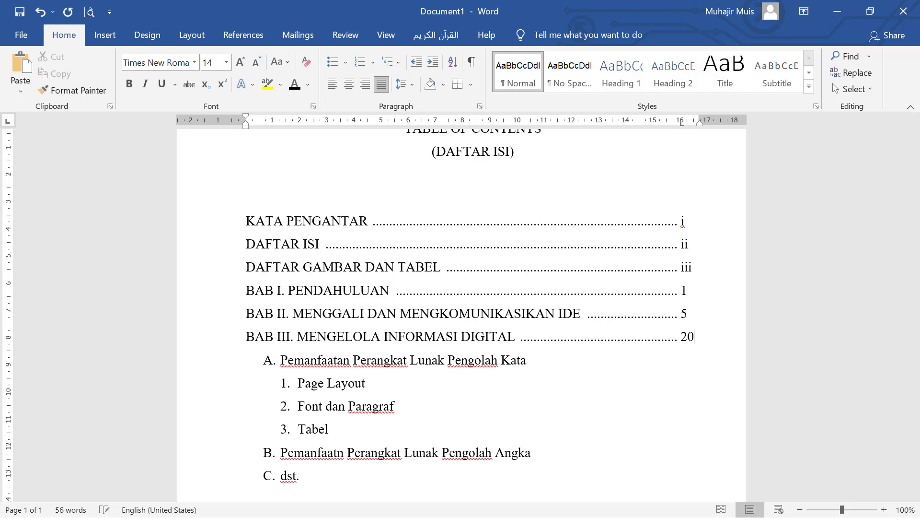
Add dot leaders and page numbers 40 to entry A, 45, 50 and 67 to its three subitems, and 80 to entry B.
{"action": "left_click", "coordinate": [549, 362]}
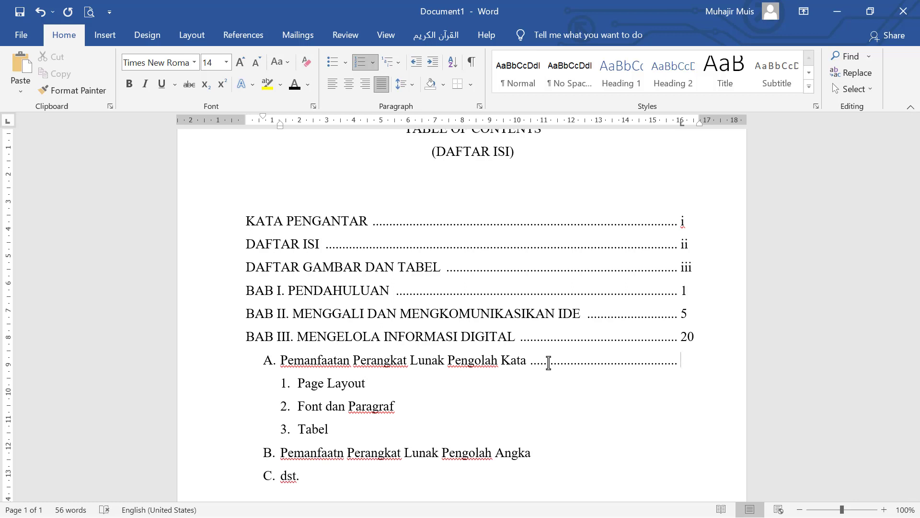
{"action": "type", "text": "0"}
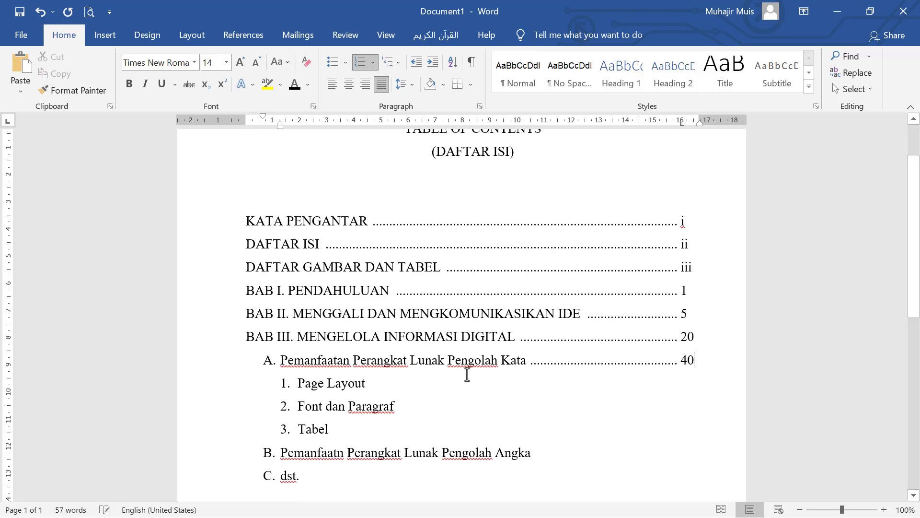
{"action": "left_click", "coordinate": [435, 381]}
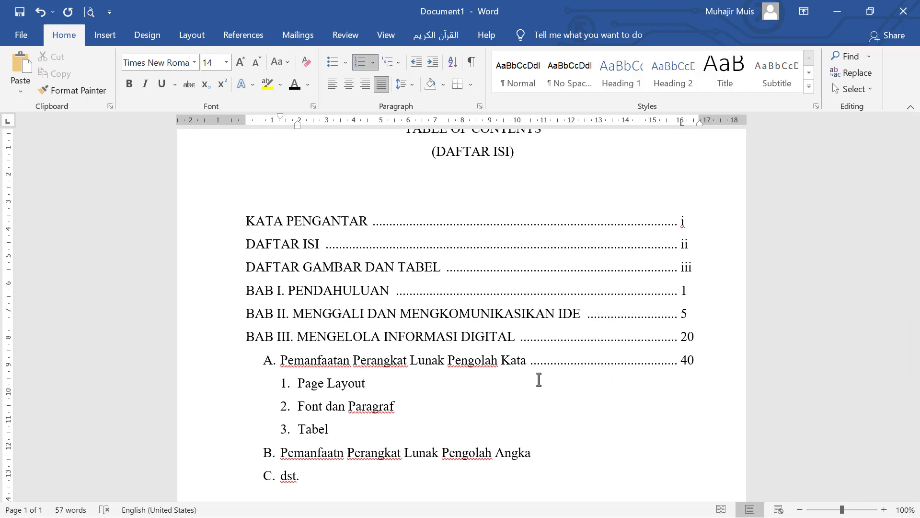
{"action": "key", "text": "Tab"}
{"action": "type", "text": "45"}
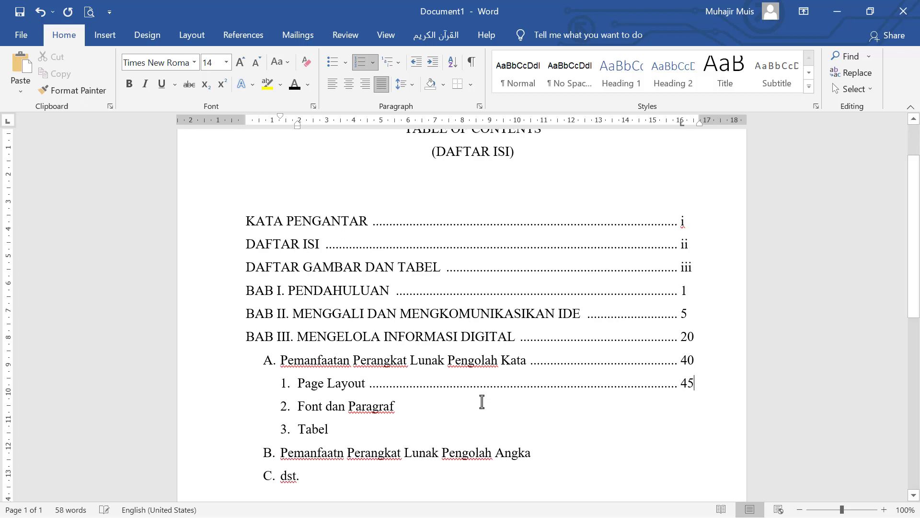
{"action": "key", "text": "Tab"}
{"action": "type", "text": "67"}
{"action": "left_click", "coordinate": [554, 453]}
{"action": "key", "text": "Tab"}
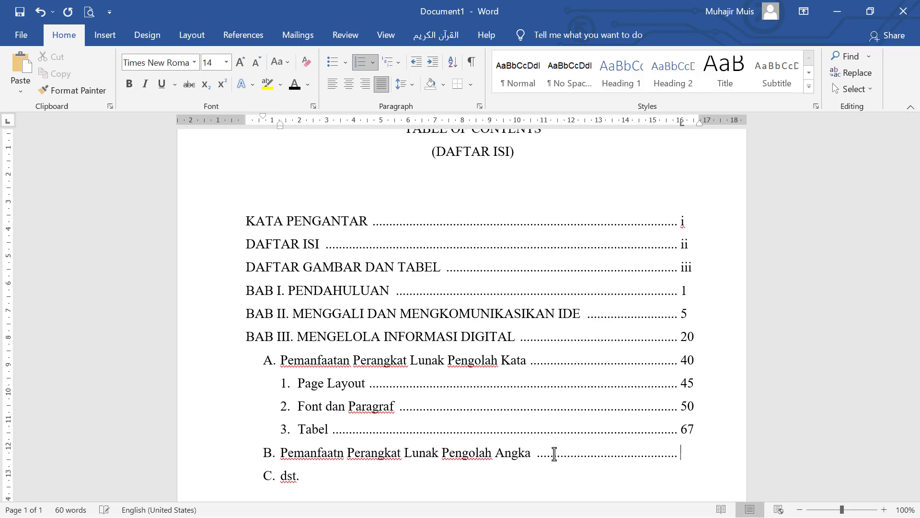
{"action": "type", "text": "80"}
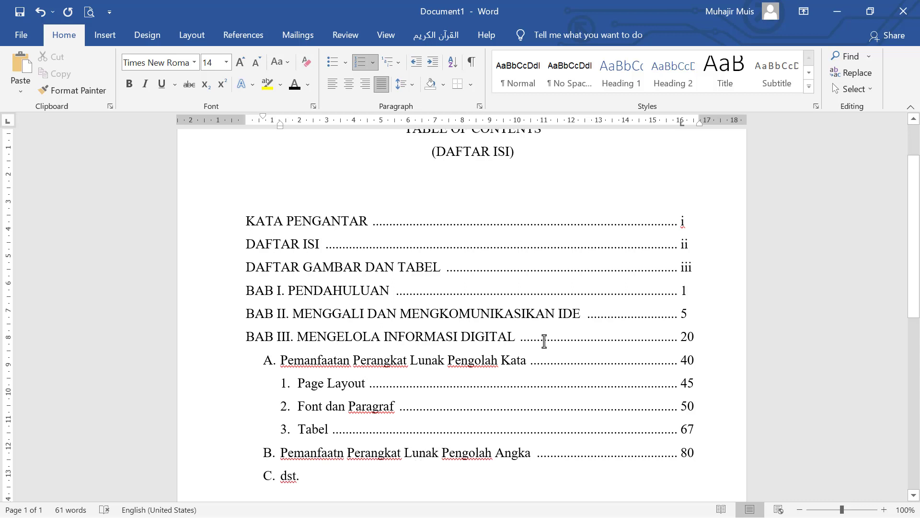
Review the table of contents from its title to the last entry, checking the leaders and page numbers.
{"action": "scroll", "coordinate": [400, 327], "scroll_direction": "up", "scroll_amount": 2}
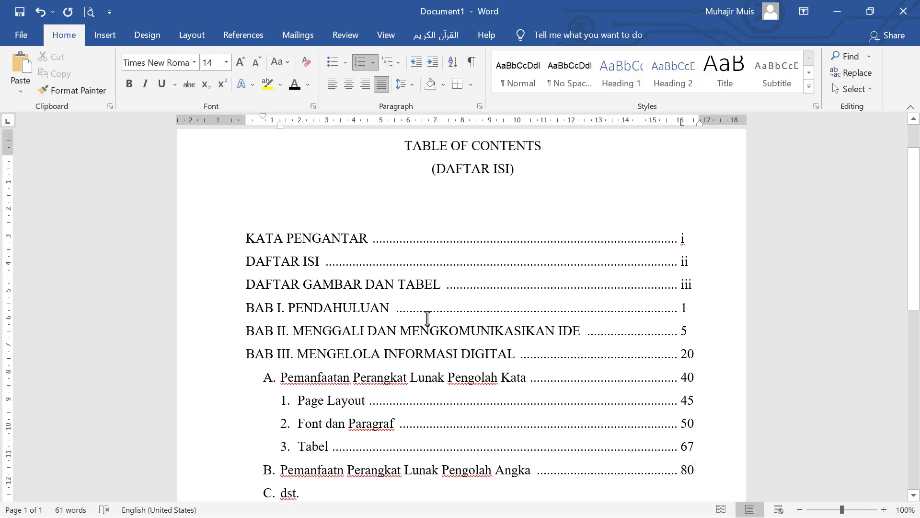
{"action": "scroll", "coordinate": [476, 206], "scroll_direction": "down", "scroll_amount": 3}
{"action": "scroll", "coordinate": [424, 333], "scroll_direction": "up", "scroll_amount": 3}
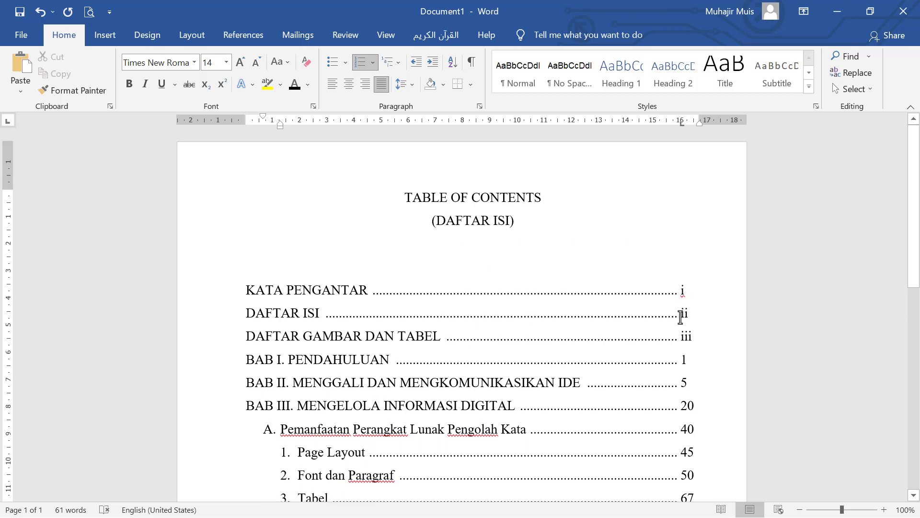
{"action": "scroll", "coordinate": [680, 317], "scroll_direction": "down", "scroll_amount": 2}
{"action": "scroll", "coordinate": [496, 249], "scroll_direction": "up", "scroll_amount": 1}
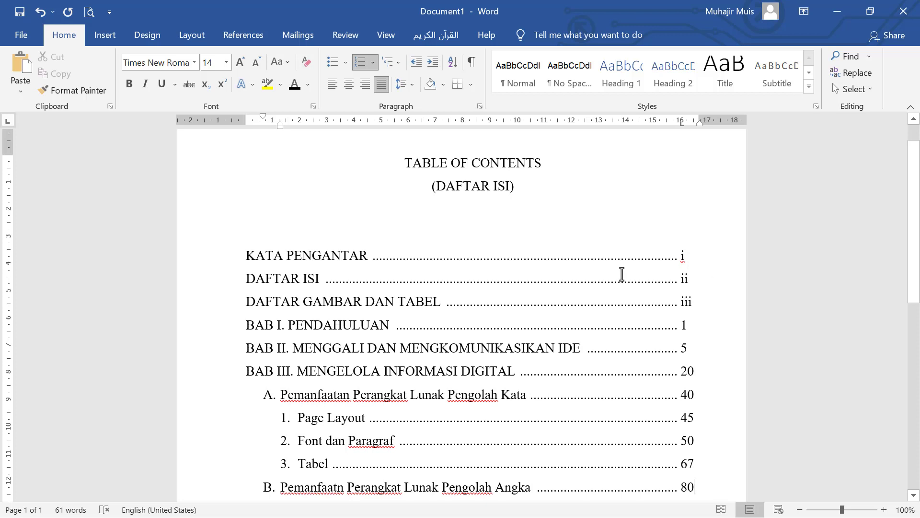
{"action": "scroll", "coordinate": [648, 328], "scroll_direction": "down", "scroll_amount": 2}
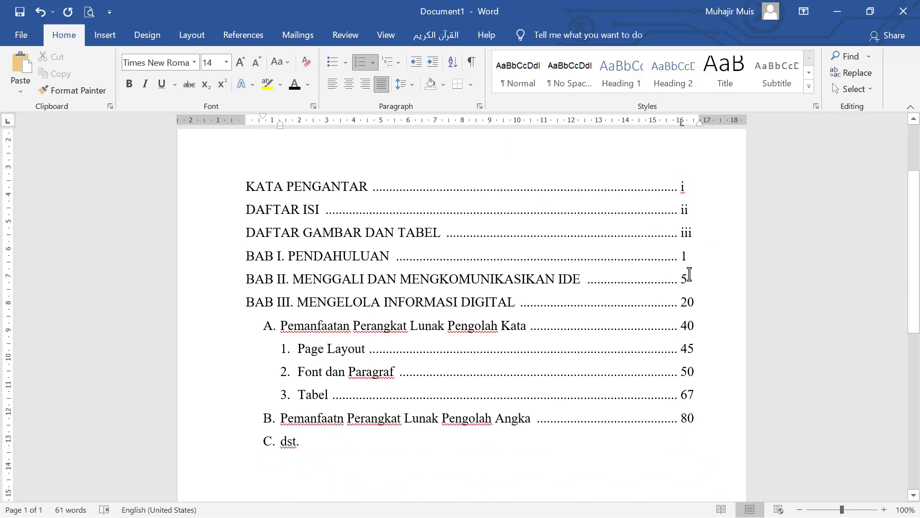
{"action": "scroll", "coordinate": [424, 282], "scroll_direction": "up", "scroll_amount": 2}
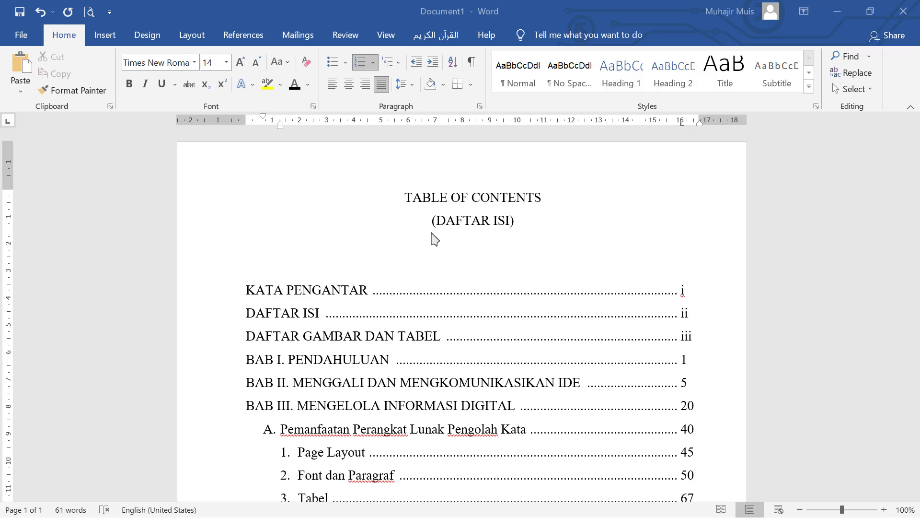
{"action": "scroll", "coordinate": [435, 238], "scroll_direction": "down", "scroll_amount": 4}
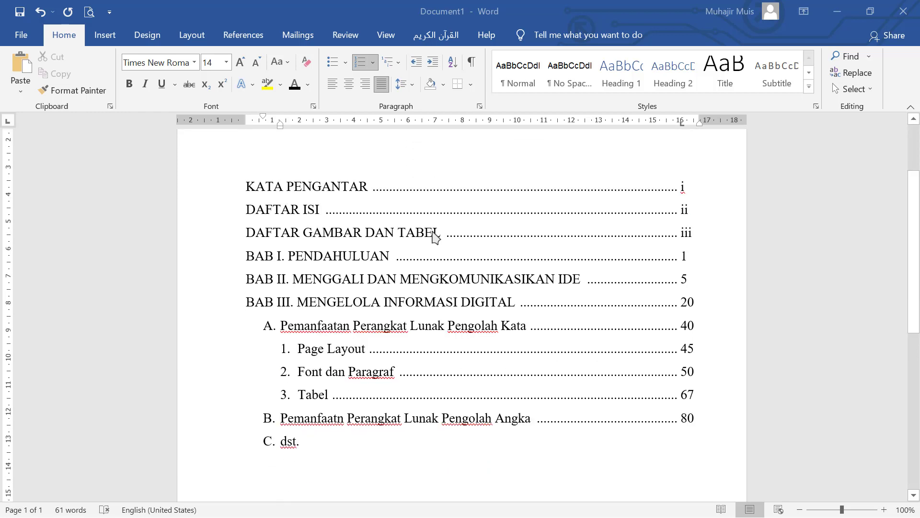
{"action": "scroll", "coordinate": [434, 238], "scroll_direction": "up", "scroll_amount": 4}
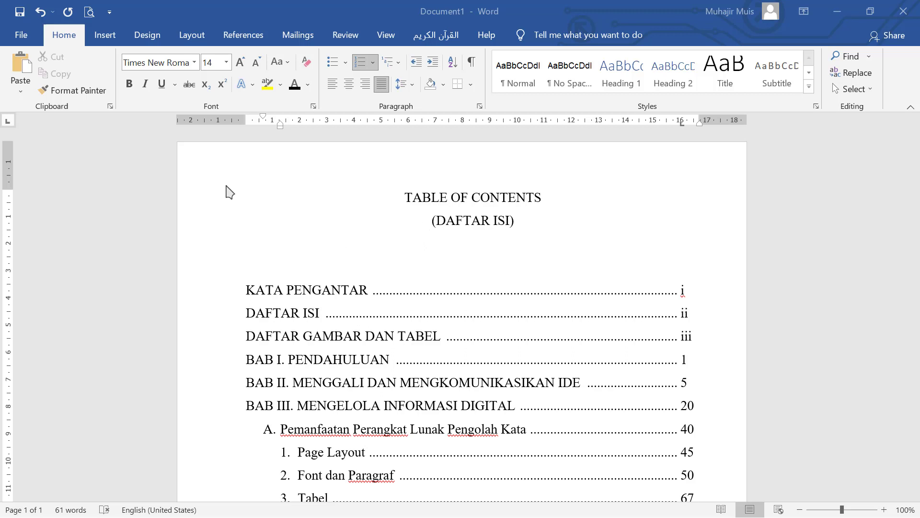
{"action": "left_click", "coordinate": [426, 214]}
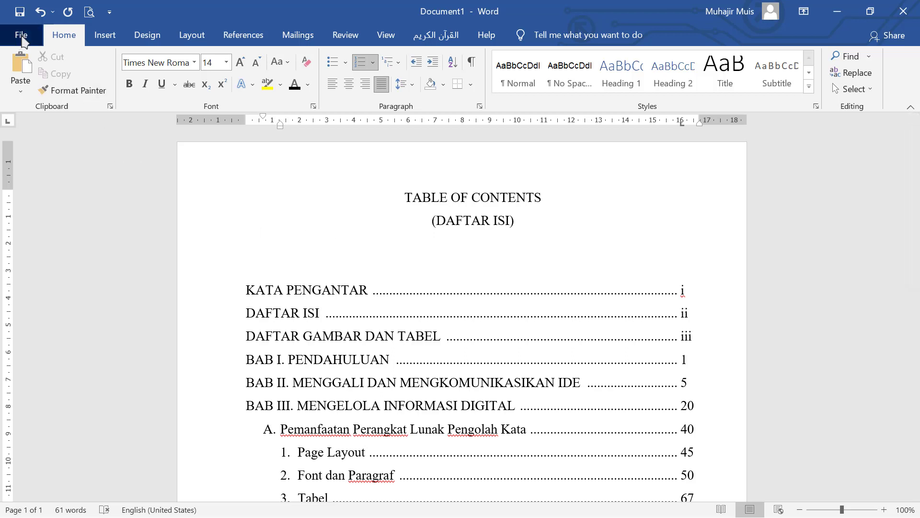
Open the print settings with the document preview and look through the available printers.
{"action": "left_click", "coordinate": [21, 43]}
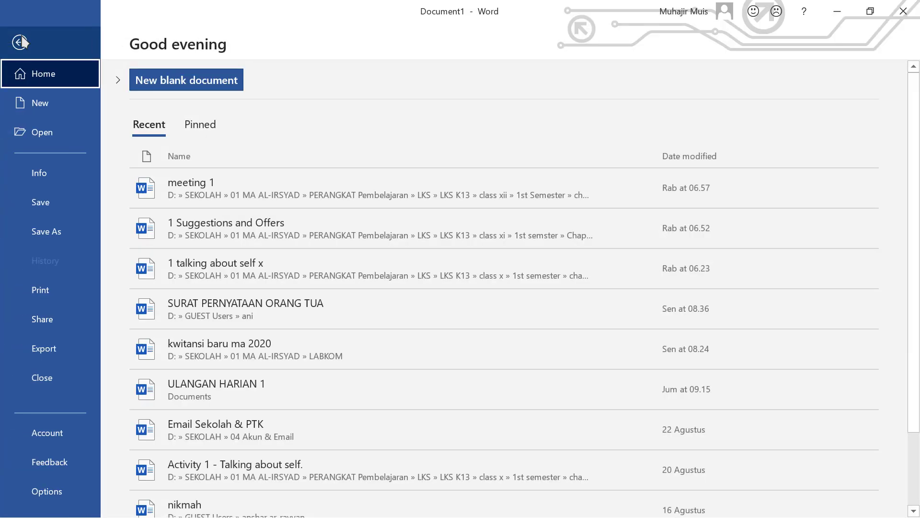
{"action": "left_click", "coordinate": [54, 297]}
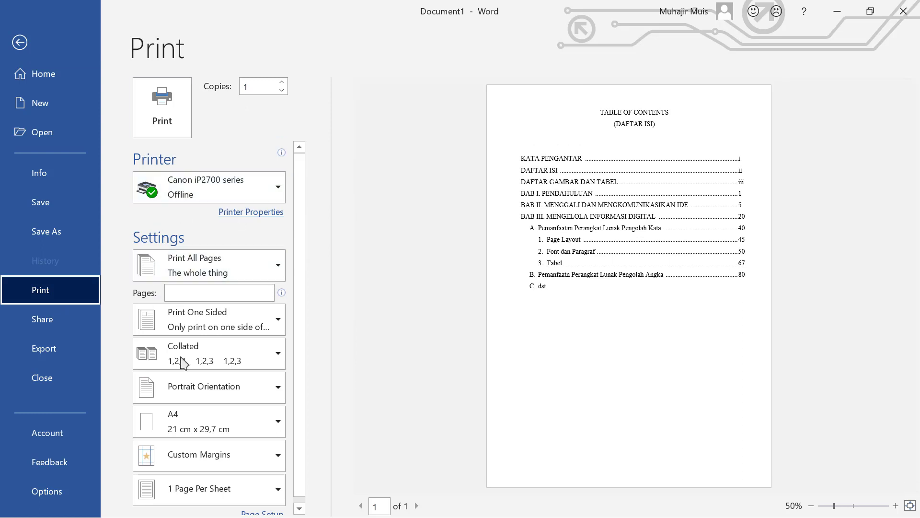
{"action": "left_click", "coordinate": [277, 196]}
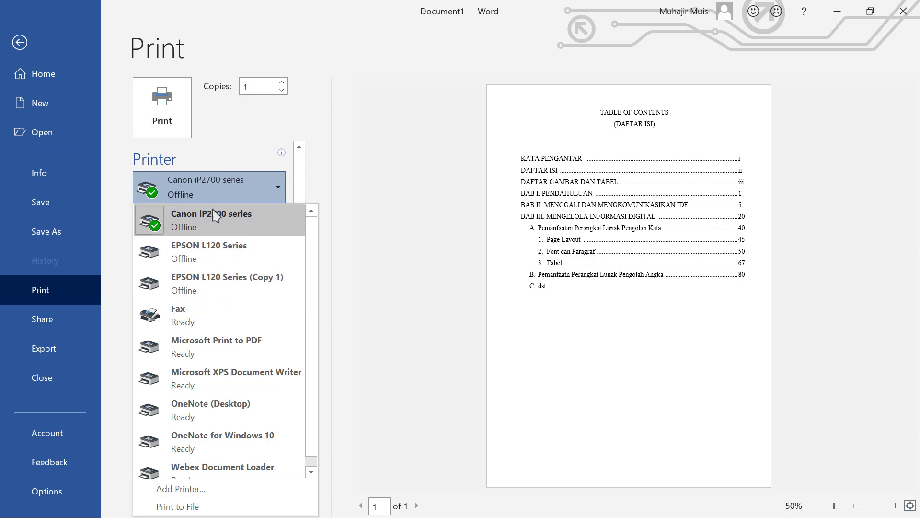
{"action": "left_click", "coordinate": [243, 133]}
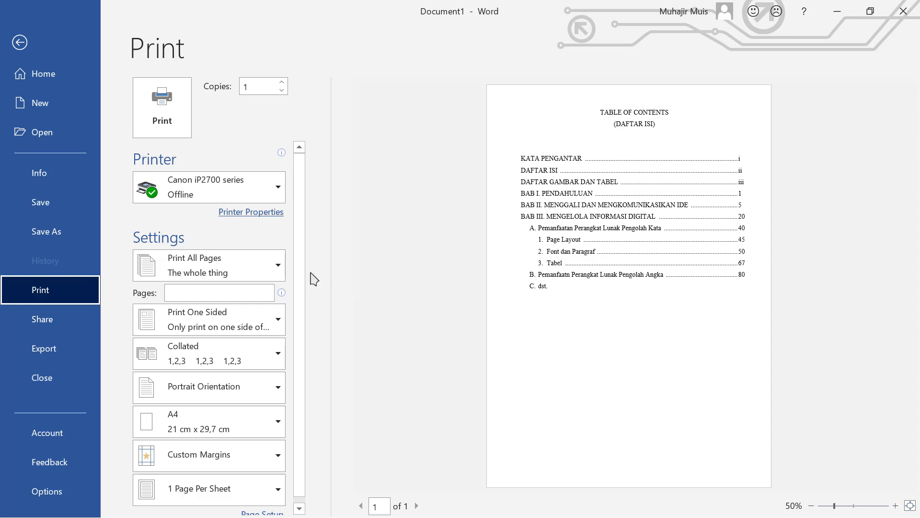
Try limiting the print range to page 10 and clear the page range again.
{"action": "left_click", "coordinate": [201, 291]}
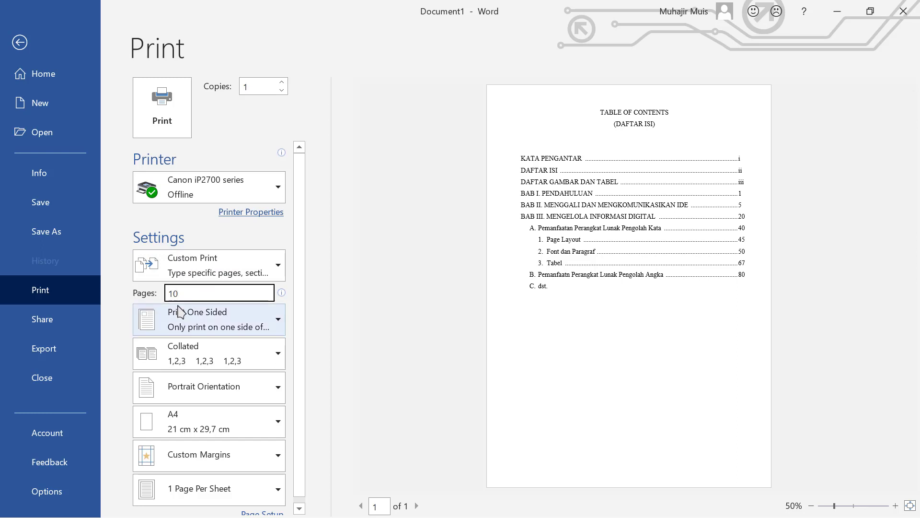
{"action": "double_click", "coordinate": [176, 291]}
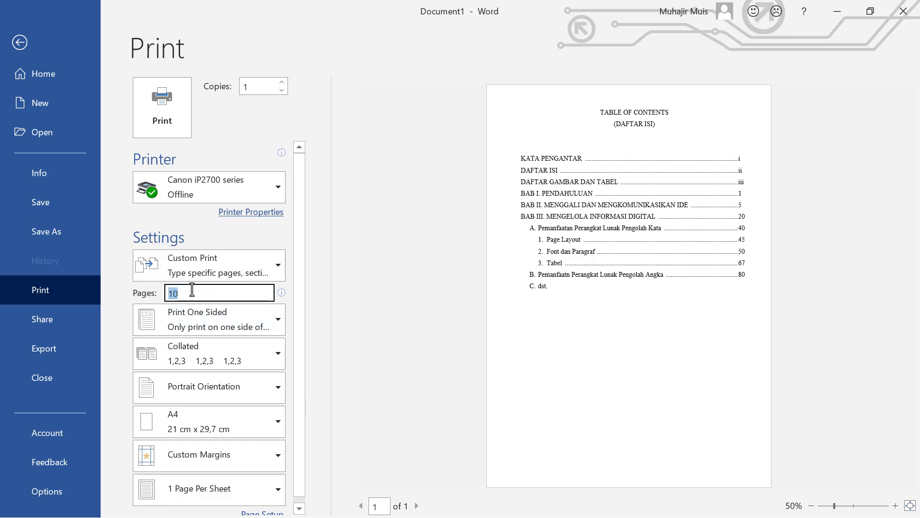
{"action": "key", "text": "BackSpace"}
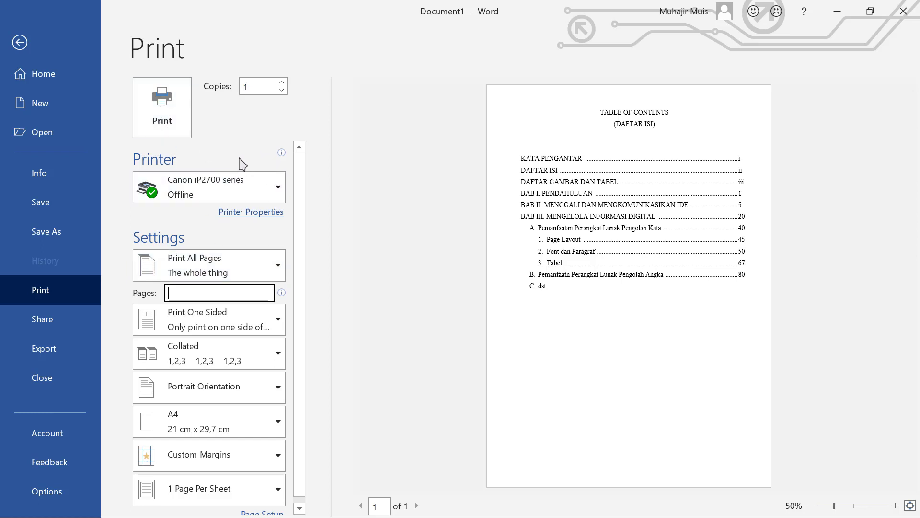
{"action": "mouse_move", "coordinate": [242, 164]}
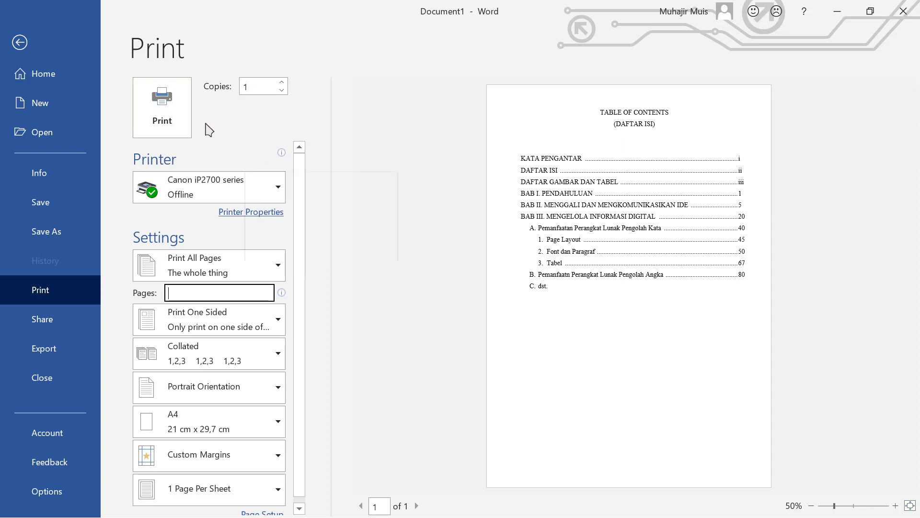